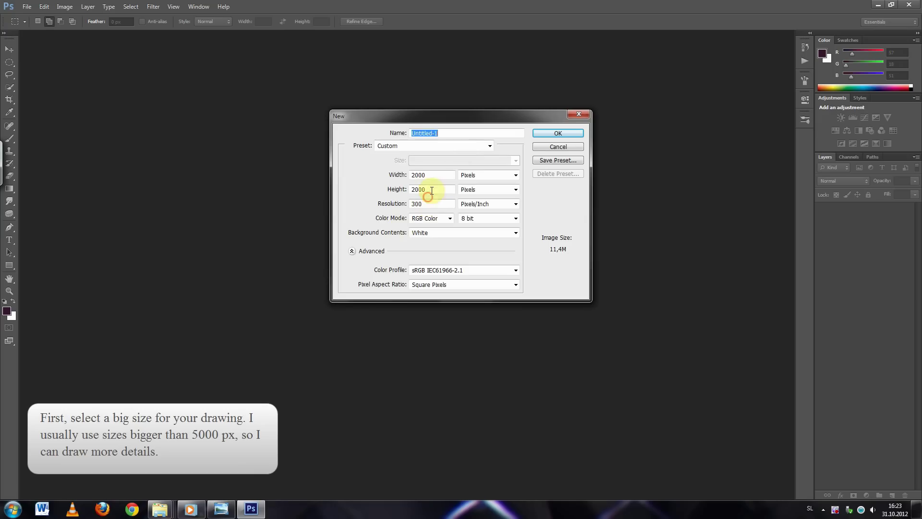
- Create a 5000 × 5000 px white canvas with a blank Layer 1 and a hard round brush
type("5000000")
key("Return")
left_click(892, 496)
key("b")
right_click(403, 185)
- Raise brush opacity and flow, adjust brush size, and strengthen the eye's upper and lower strokes
mouse_move(199, 21)
left_mouse_down()
mouse_move(212, 33)
mouse_move(266, 33)
left_mouse_up()
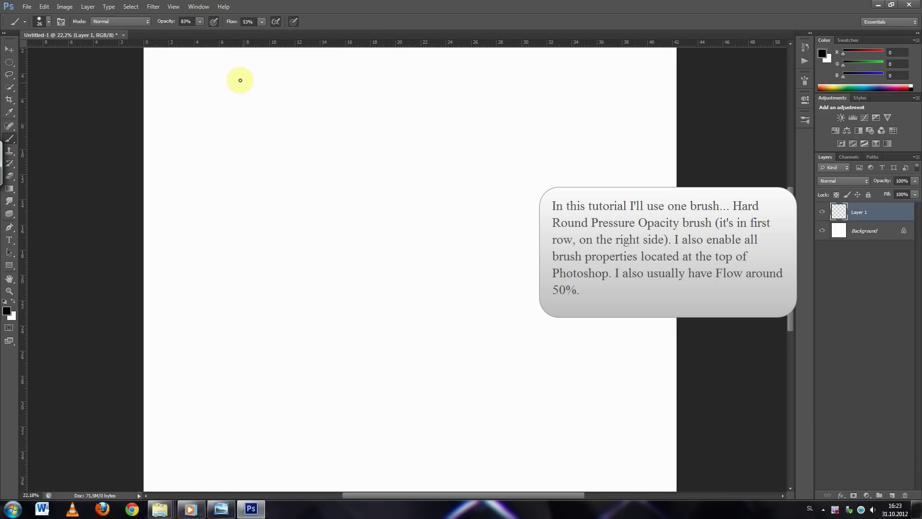
left_click_drag(204, 33, 206, 33)
right_click(393, 193)
left_click_drag(417, 220, 418, 219)
key("Return")
scroll(427, 198, "up", 2)
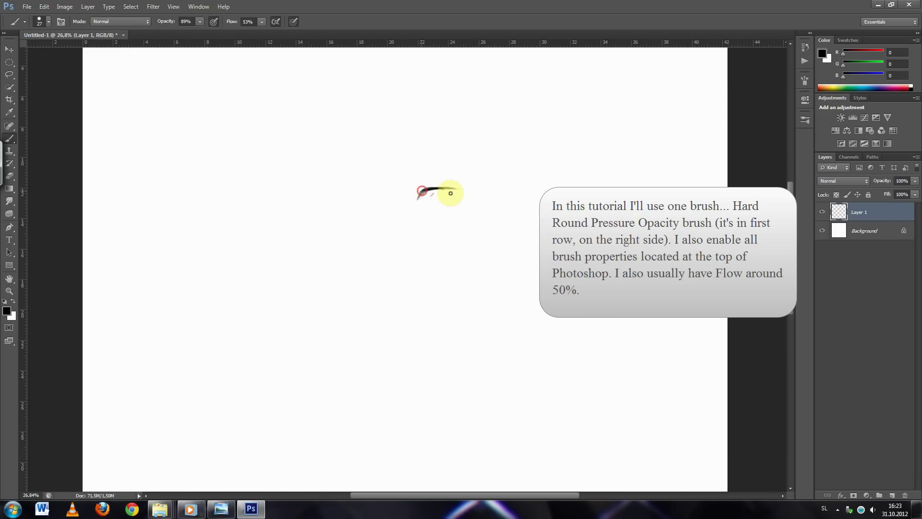
left_click_drag(417, 198, 446, 208)
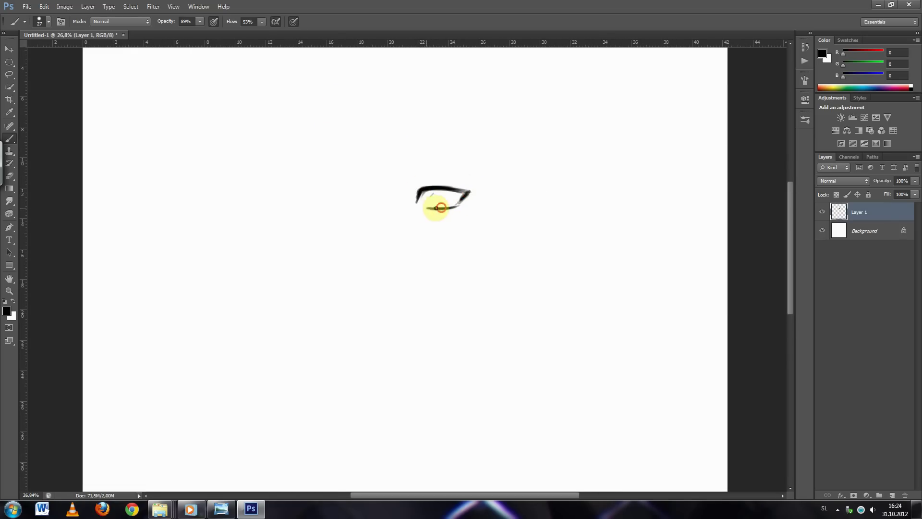
- On a new Layer 2, trace the upper eyelid in red as a guide
left_click(892, 495)
left_click(7, 311)
left_click(817, 250)
right_click(469, 208)
mouse_move(418, 197)
left_mouse_down()
mouse_move(476, 193)
mouse_move(430, 206)
left_mouse_up()
- Hide the red guide layer and draw the upper eyelid and left-sweeping lashes in black on Layer 1
left_click(824, 216)
left_click(860, 231)
key("d")
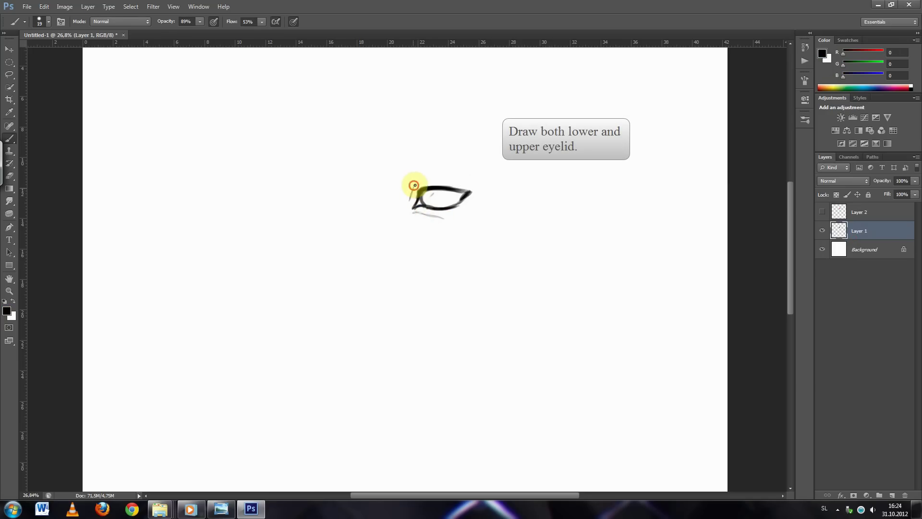
left_click_drag(442, 181, 411, 188)
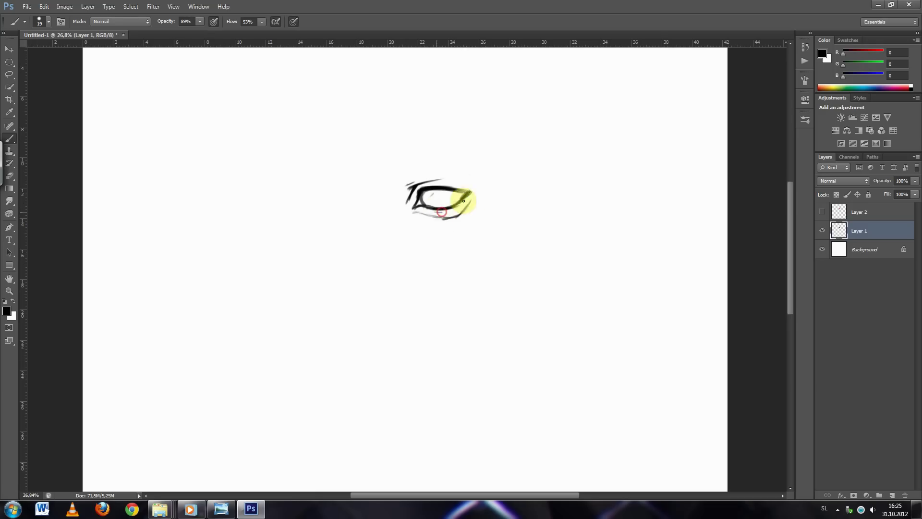
left_click_drag(419, 192, 437, 190)
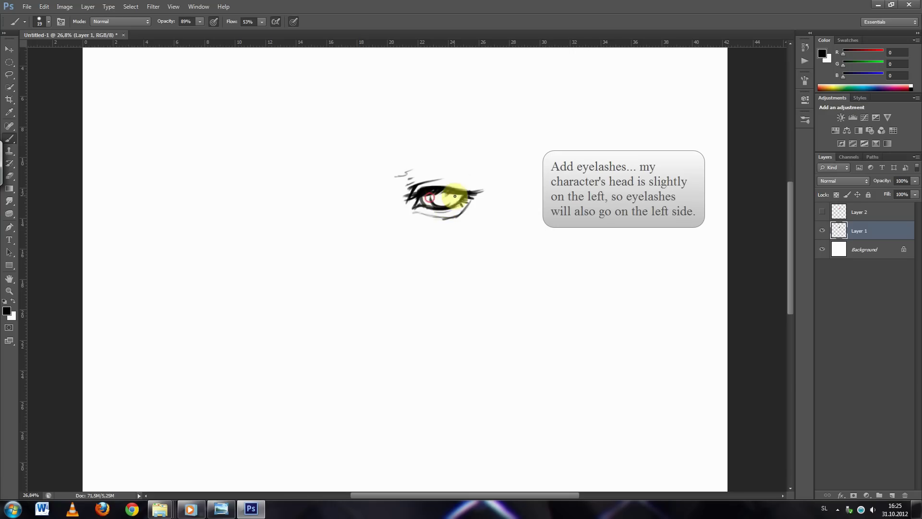
left_click_drag(397, 196, 400, 215)
- Paint red horizontal eye and vertical middle guides on Layer 2, then start the second eye in black
left_click(828, 218)
left_click_drag(328, 198, 479, 198)
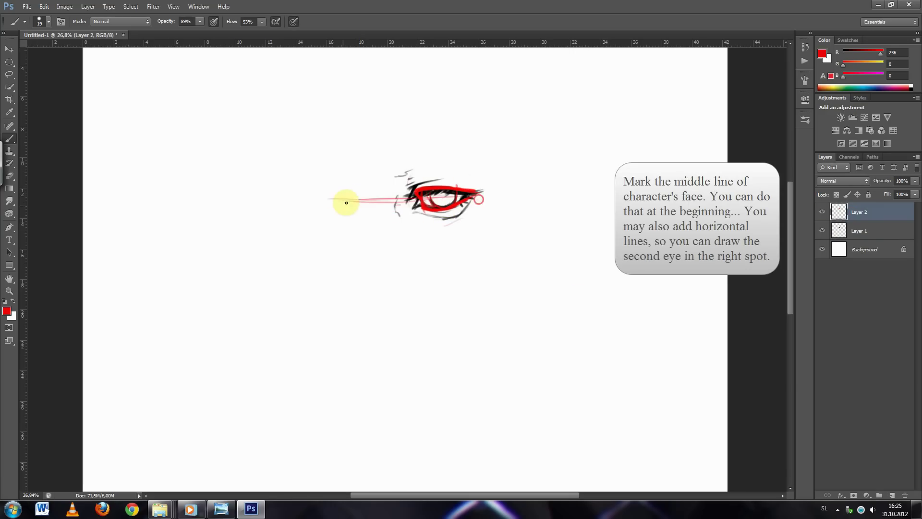
left_click_drag(377, 154, 380, 276)
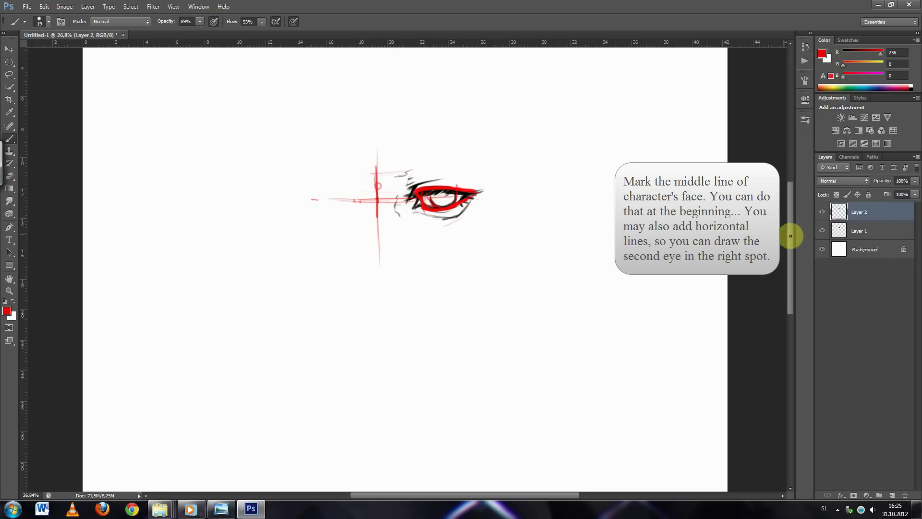
key("alt+bracketleft")
key("d")
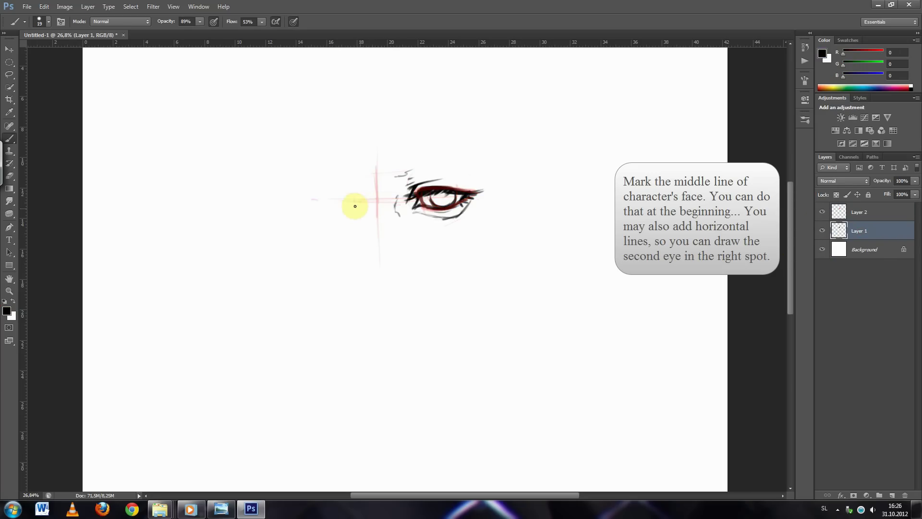
left_click_drag(350, 201, 320, 192)
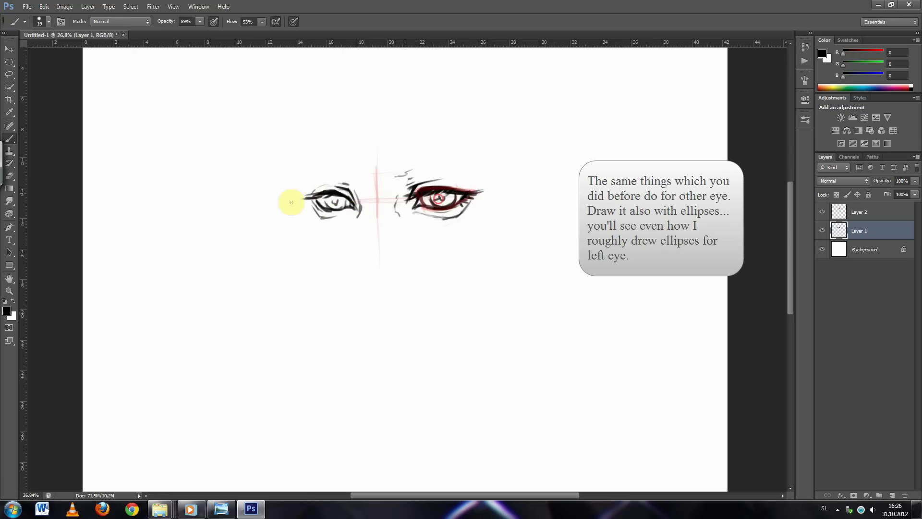
- Sample the guide red, loop a red guide around the left eye, then hide the guide layer
key("alt+bracketright")
key("i")
left_click(432, 184)
key("b")
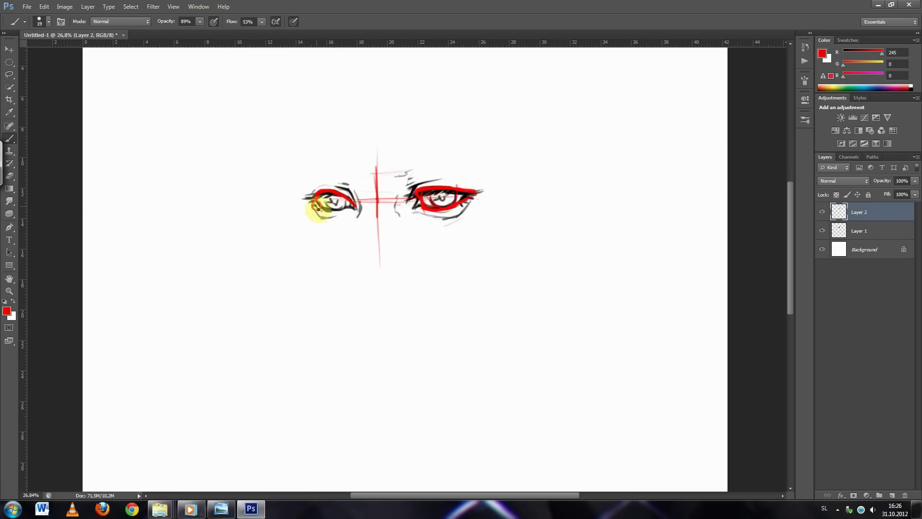
left_click_drag(316, 235, 352, 278)
left_click(822, 211)
left_click(855, 231)
- Sketch both eyebrow arches in dark grey on the sketch layer
left_click(326, 195, "alt")
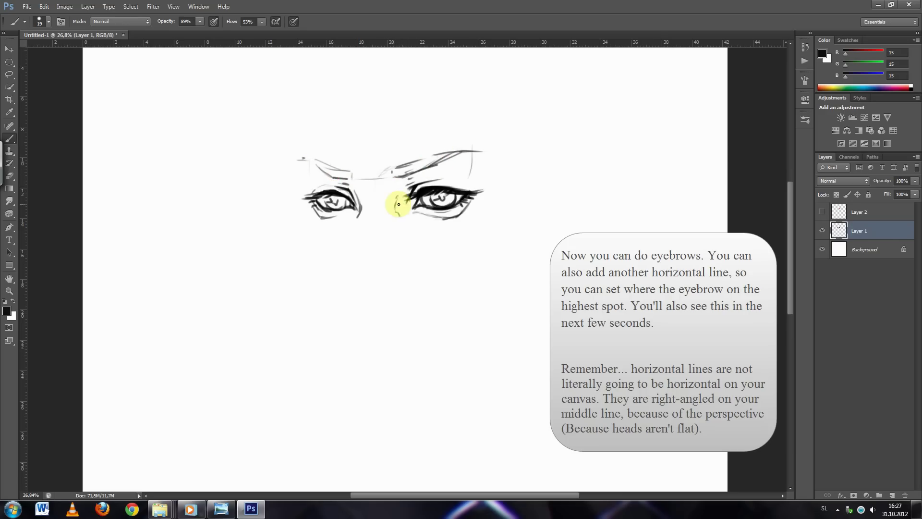
scroll(385, 159, "up", 3)
left_click_drag(198, 175, 214, 170)
left_click_drag(541, 155, 598, 166)
left_click_drag(252, 197, 264, 209)
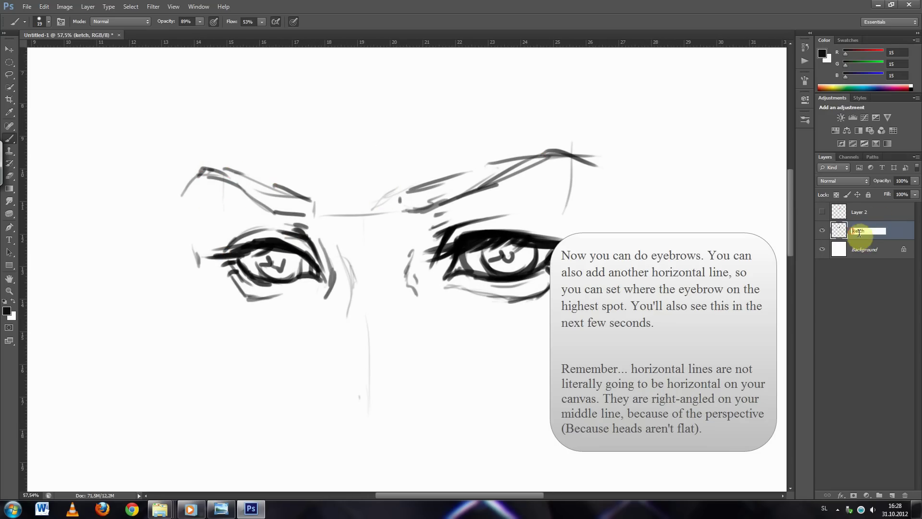
- Add a layer beneath the sketch and choose a mid grey with a larger brush
left_click(892, 495)
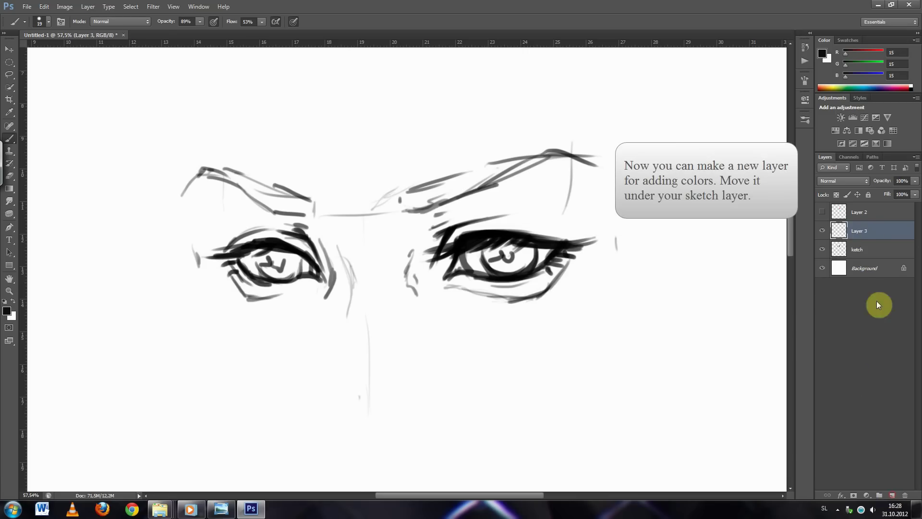
left_click_drag(865, 231, 865, 255)
left_click(6, 317)
left_click(645, 249)
left_click(817, 249)
right_click(423, 236)
- Paint a solid grey face base over both eyes and the forehead at full opacity
left_click_drag(403, 255, 495, 247)
left_click(838, 510)
left_click(376, 264)
left_click_drag(341, 276, 422, 256)
left_click_drag(200, 21, 232, 35)
right_click(379, 202)
mouse_move(380, 203)
left_mouse_down()
mouse_move(247, 226)
mouse_move(539, 309)
mouse_move(568, 171)
mouse_move(228, 283)
mouse_move(463, 315)
left_mouse_up()
right_click(480, 266)
left_click_drag(480, 251, 459, 251)
- On a new shading layer at 68% brush opacity, paint dark grey beside the left eye
left_click(893, 495)
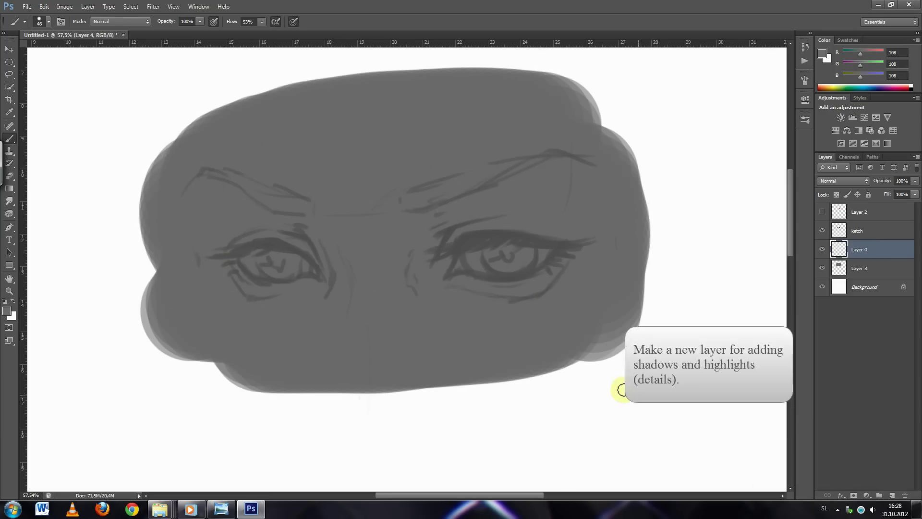
key("6")
key("8")
left_click(319, 250, "alt")
mouse_move(319, 249)
left_mouse_down()
mouse_move(323, 243)
mouse_move(346, 262)
left_mouse_up()
- On a new layer, draw three red light-direction arrows over the face
left_click(893, 496)
left_click(7, 310)
left_click(733, 254)
left_click(827, 249)
left_click_drag(395, 56, 344, 166)
mouse_move(506, 63)
left_mouse_down()
mouse_move(437, 178)
mouse_move(459, 171)
left_mouse_up()
left_click_drag(614, 85, 570, 206)
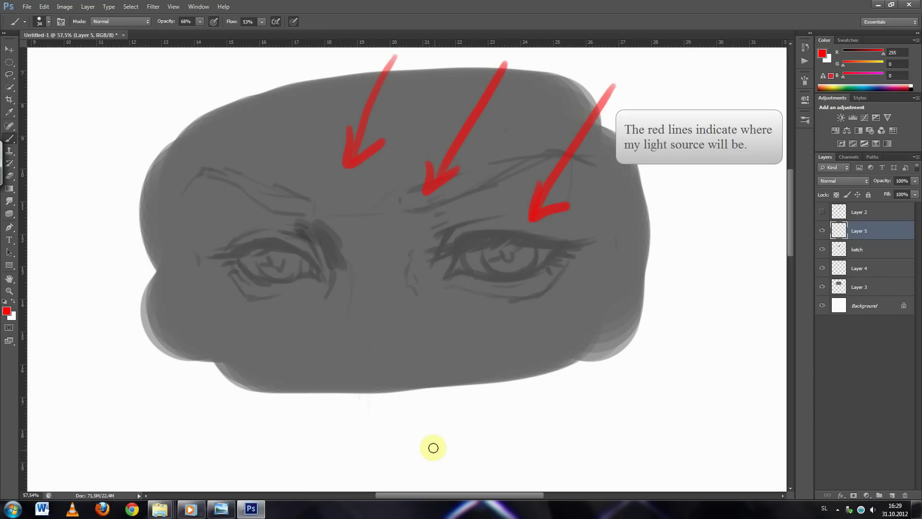
- Hide the arrows and paint white highlights on the forehead, nose, under the eye and eyelid
left_click(823, 231)
left_click(860, 268)
left_click(66, 233, "alt")
left_click_drag(367, 300, 365, 232)
right_click(487, 233)
left_click_drag(509, 134, 533, 168)
left_click(368, 337)
left_click(228, 193)
left_click_drag(382, 229, 371, 326)
left_click_drag(485, 225, 524, 224)
left_click(505, 290)
- Paint dark grey shadows around and under the left eye
right_click(482, 260)
left_click(482, 261)
mouse_move(309, 241)
left_mouse_down()
mouse_move(270, 221)
mouse_move(336, 261)
mouse_move(336, 301)
mouse_move(384, 304)
left_mouse_up()
right_click(346, 283)
key("Return")
left_click_drag(272, 292, 300, 295)
- Shade the right eyelid and outer corner, and add light strokes under both eyes
left_click_drag(173, 202, 226, 254)
mouse_move(422, 221)
left_mouse_down()
mouse_move(565, 248)
mouse_move(500, 300)
left_mouse_up()
mouse_move(391, 282)
left_mouse_down()
mouse_move(428, 266)
mouse_move(485, 300)
left_mouse_up()
mouse_move(332, 278)
left_mouse_down()
mouse_move(288, 322)
mouse_move(210, 331)
mouse_move(355, 292)
left_mouse_up()
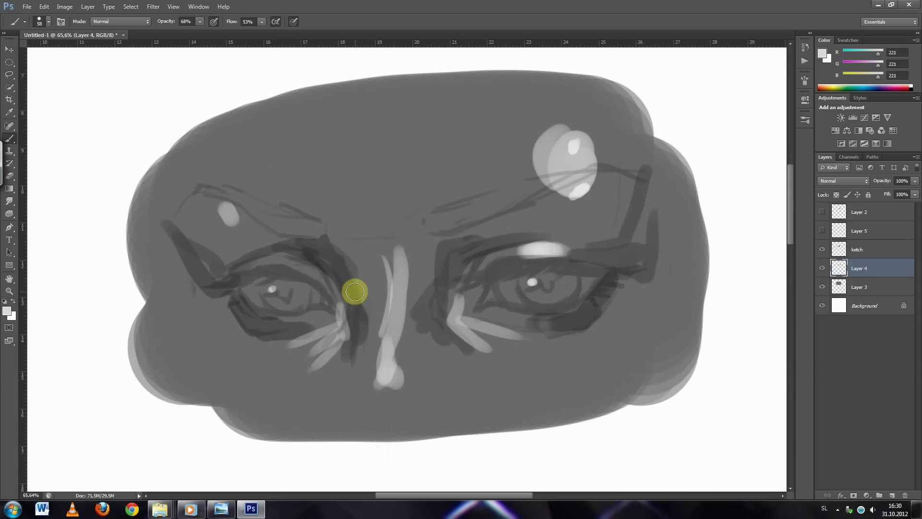
right_click(413, 285)
- With a 0% hardness brush and sampled greys, blend shading between the eyes and around the forehead highlight
left_click_drag(439, 330, 422, 329)
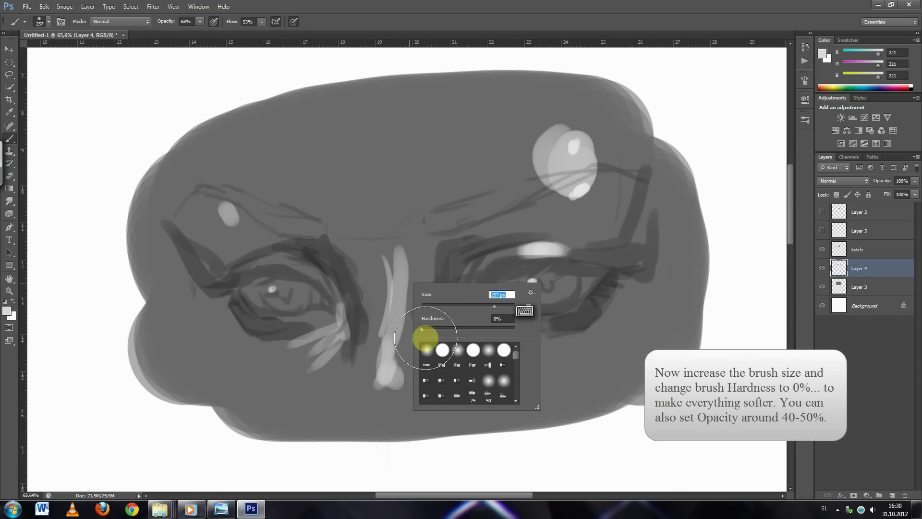
left_click(320, 198)
mouse_move(380, 269)
left_mouse_down()
mouse_move(392, 350)
mouse_move(411, 272)
mouse_move(426, 350)
mouse_move(371, 392)
mouse_move(441, 281)
left_mouse_up()
left_click(383, 252, "alt")
left_click(566, 146, "alt")
mouse_move(565, 146)
left_mouse_down()
mouse_move(570, 214)
mouse_move(543, 200)
left_mouse_up()
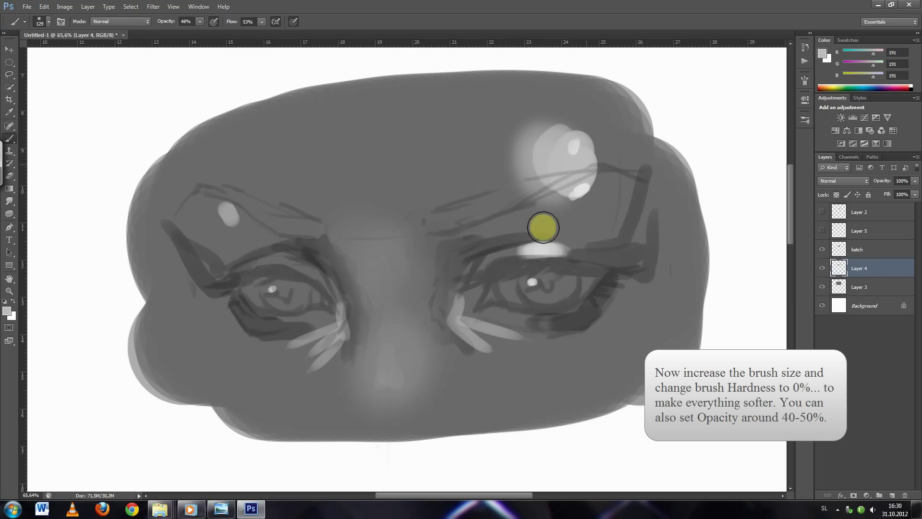
- Paint a dark upper eyelid line on the right eye with a small, ~70% hardness black brush
key("d")
right_click(524, 245)
left_click_drag(547, 267, 542, 268)
left_click_drag(593, 286, 596, 291)
left_click_drag(540, 268, 535, 268)
left_click(498, 260)
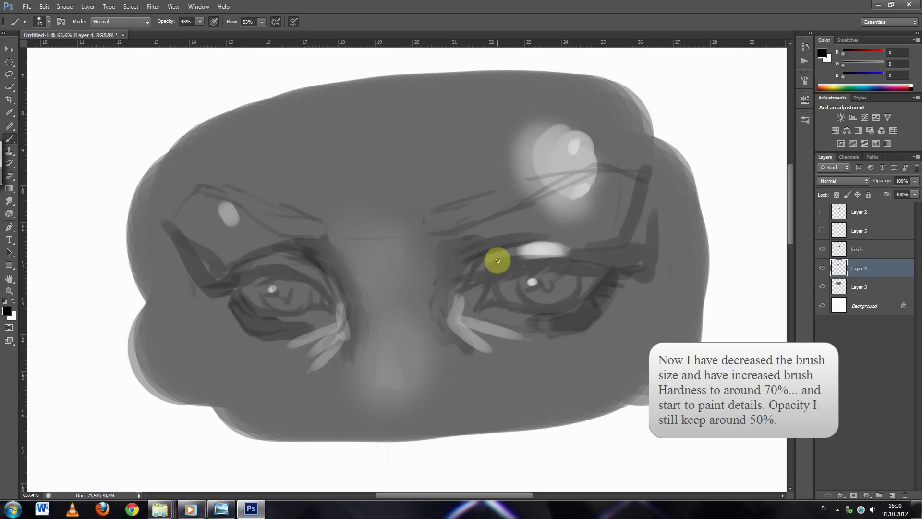
left_click_drag(475, 271, 613, 262)
- Enlarge the brush to 45 px and fade the sketch layer's lines
right_click(523, 287)
left_click_drag(521, 275, 535, 274)
left_click(474, 274)
left_click(857, 250)
left_click_drag(915, 181, 873, 207)
left_click(859, 268)
- Tone down the white eyelid highlight and darken the upper eyelid's inner area with a ~15% hardness brush
left_click(530, 250, "alt")
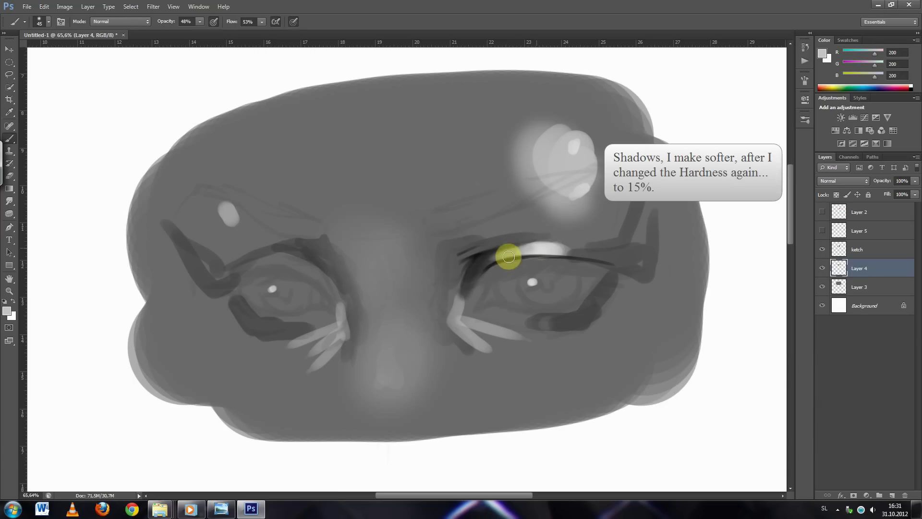
left_click(480, 278, "alt")
left_click_drag(483, 263, 576, 248)
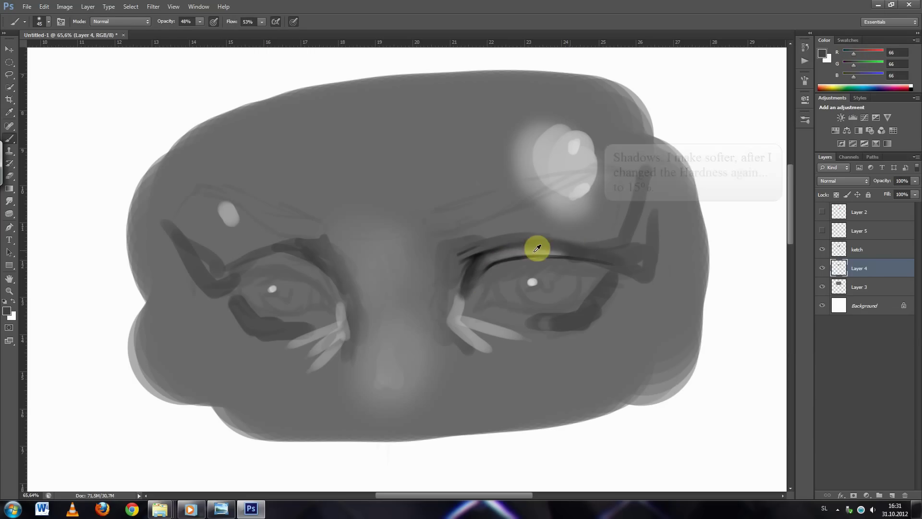
right_click(533, 250)
left_click(483, 264, "alt")
left_click(461, 321, "alt")
left_click_drag(481, 243, 415, 247)
- Paint a dark inner-corner line, thicken the lower eyelid, and add a light stroke along it
left_click(538, 252, "alt")
key("bracketleft")
key("bracketleft")
key("bracketleft")
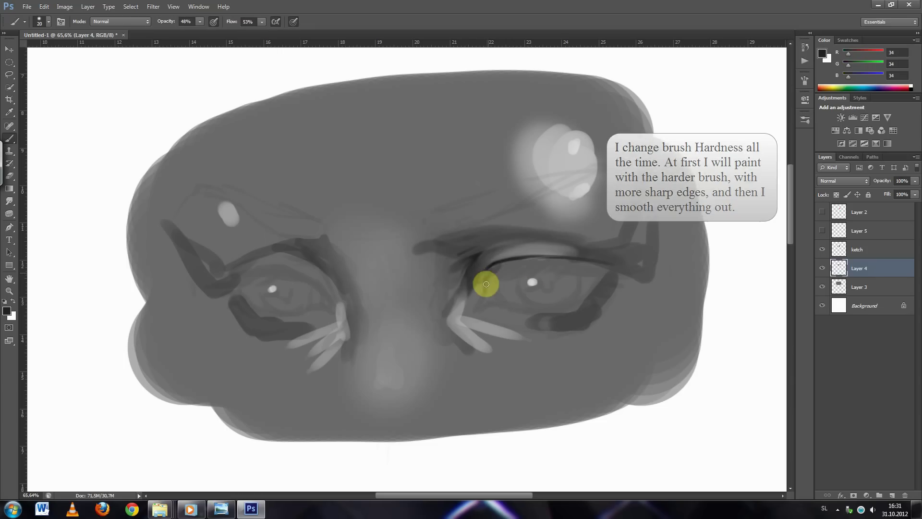
left_click_drag(495, 264, 482, 297)
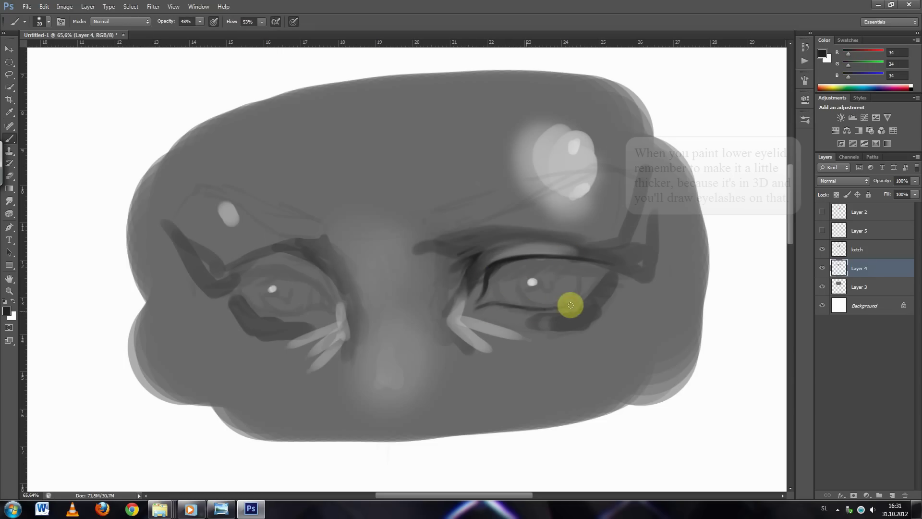
mouse_move(603, 275)
left_mouse_down()
mouse_move(578, 307)
mouse_move(530, 315)
left_mouse_up()
left_click(530, 315, "alt")
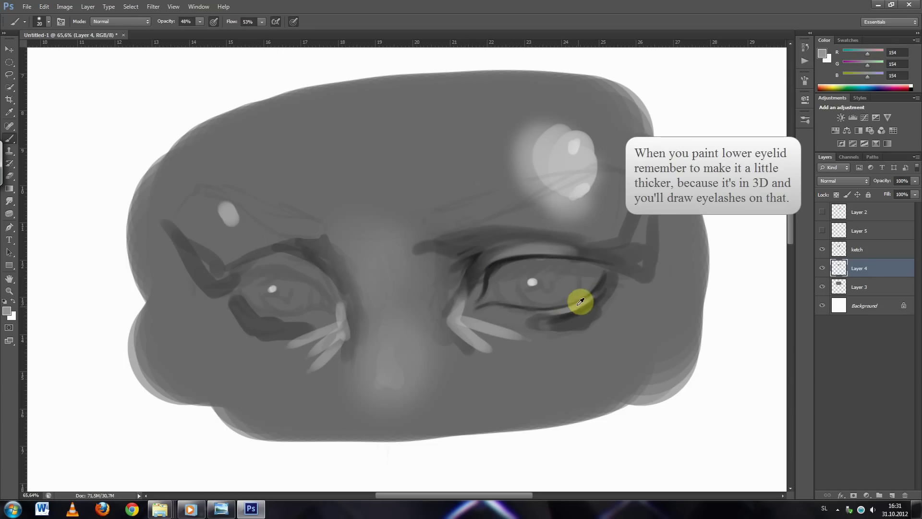
left_click(477, 312, "alt")
right_click(532, 259)
left_click_drag(531, 310, 552, 313)
- Darken the upper eyelid line in black and extend it to the inner corner
left_click(526, 276, "alt")
key("d")
left_click_drag(500, 265, 620, 269)
left_click_drag(512, 264, 474, 280)
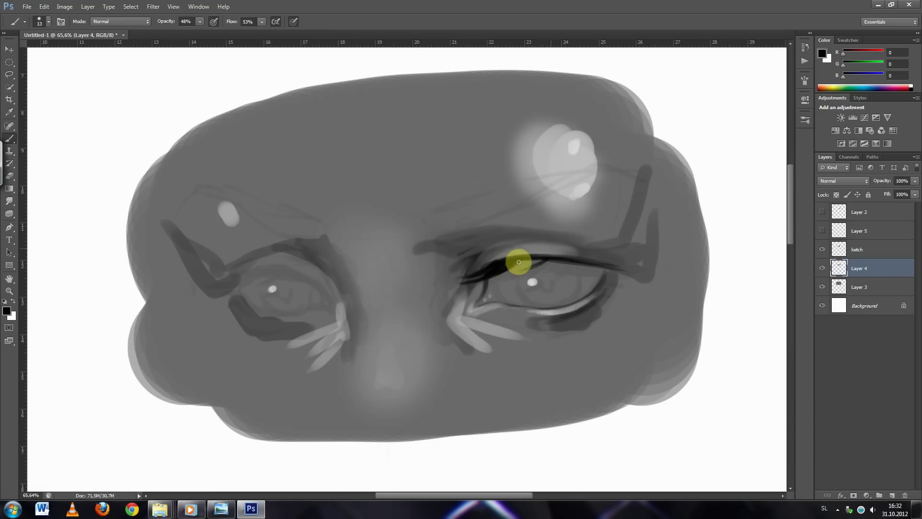
- With a ~34 px brush, lighten the lower eyelid and darken and extend the upper lash line
left_click(510, 303, "alt")
right_click(583, 342)
left_click_drag(583, 345, 587, 343)
key("Return")
left_click_drag(535, 324, 601, 315)
left_click(556, 261, "alt")
left_click_drag(556, 261, 611, 287)
left_click(578, 247, "alt")
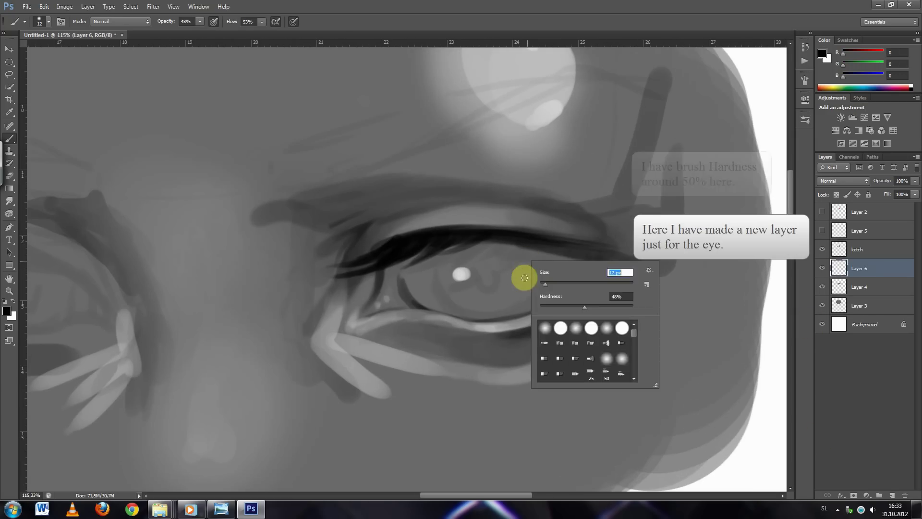
- Fill the iris with dark paint and brush the eyelid's shadow across its upper part
key("Return")
left_click_drag(444, 293, 470, 313)
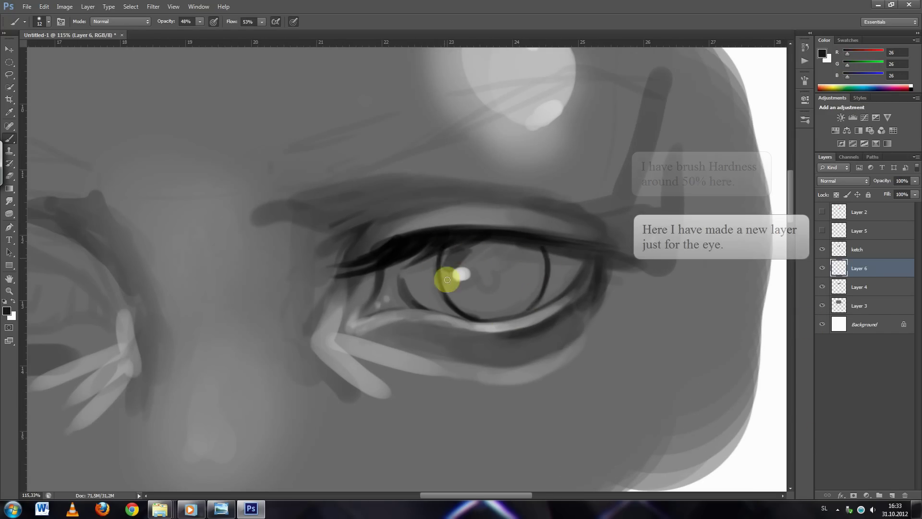
mouse_move(486, 269)
left_mouse_down()
mouse_move(459, 247)
mouse_move(531, 289)
mouse_move(515, 249)
left_mouse_up()
right_click(512, 262)
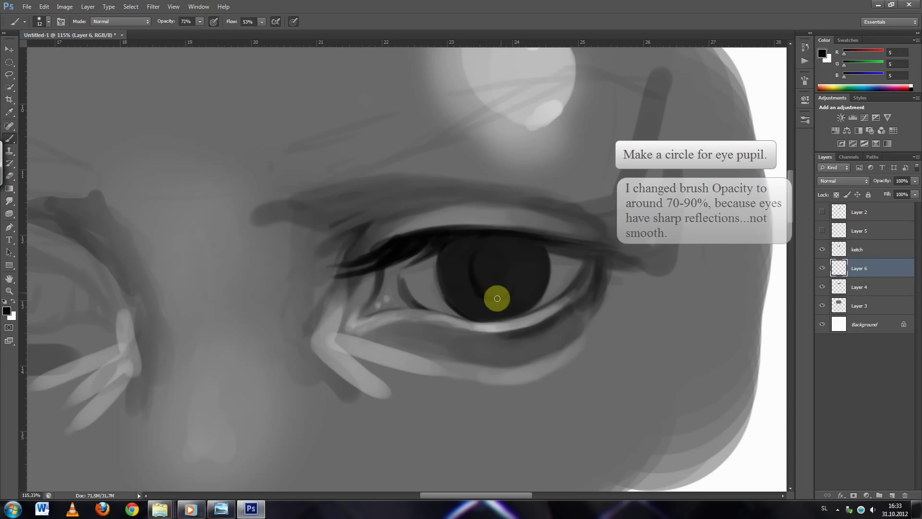
left_click_drag(457, 256, 543, 255)
- Dab a light grey reflection dot on the iris and sample its white
right_click(572, 293)
left_click(531, 298, "alt")
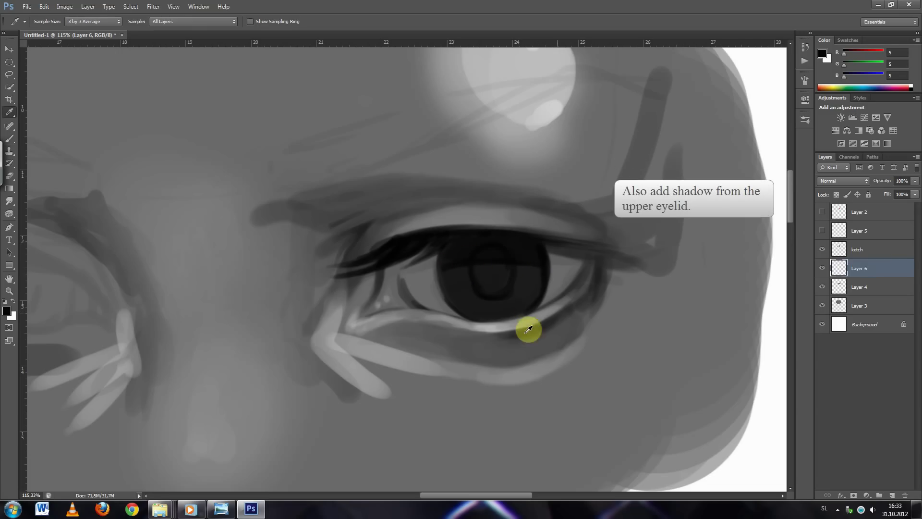
left_click(532, 260)
left_click(535, 262, "alt")
right_click(468, 299)
right_click(443, 255)
- Paint grey and light reflections into the lower-left iris using sampled greys
mouse_move(457, 277)
left_mouse_down()
mouse_move(467, 302)
mouse_move(500, 272)
left_mouse_up()
left_click(532, 276)
right_click(487, 294)
left_click(500, 272, "alt")
left_click(520, 284, "alt")
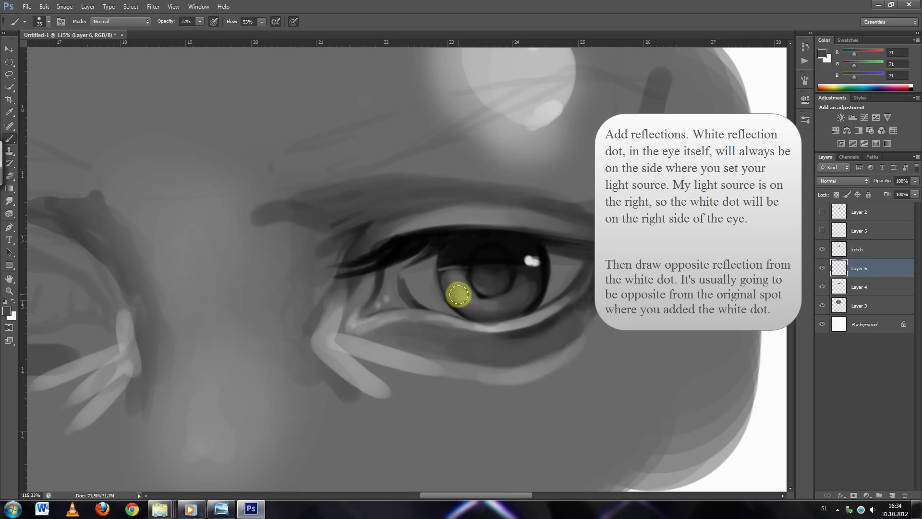
mouse_move(459, 296)
left_mouse_down()
mouse_move(471, 313)
mouse_move(469, 273)
left_mouse_up()
right_click(469, 274)
key("Return")
- Paint a dark pupil ring in the iris with a smaller, very dark grey brush
left_click(482, 288, "alt")
left_click(485, 269, "alt")
right_click(469, 274)
key("Return")
left_click_drag(469, 274, 500, 290)
- Sample lighter and darker iris greys and resize the brush for soft light
left_click(478, 300, "alt")
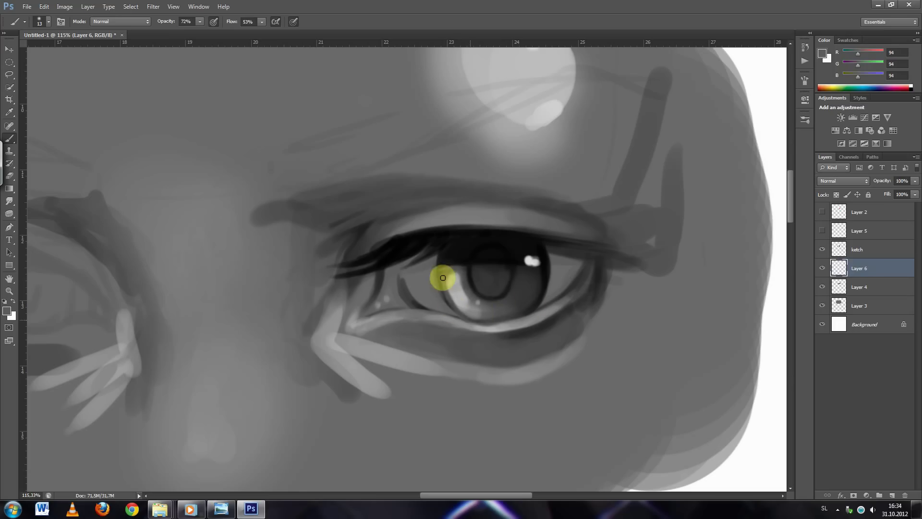
left_click(528, 267, "alt")
right_click(486, 288)
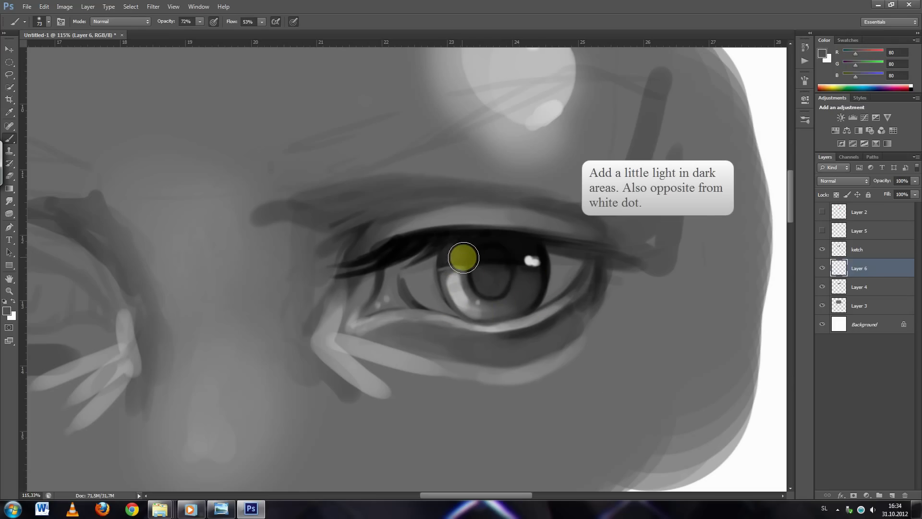
left_click(447, 267, "alt")
right_click(439, 270)
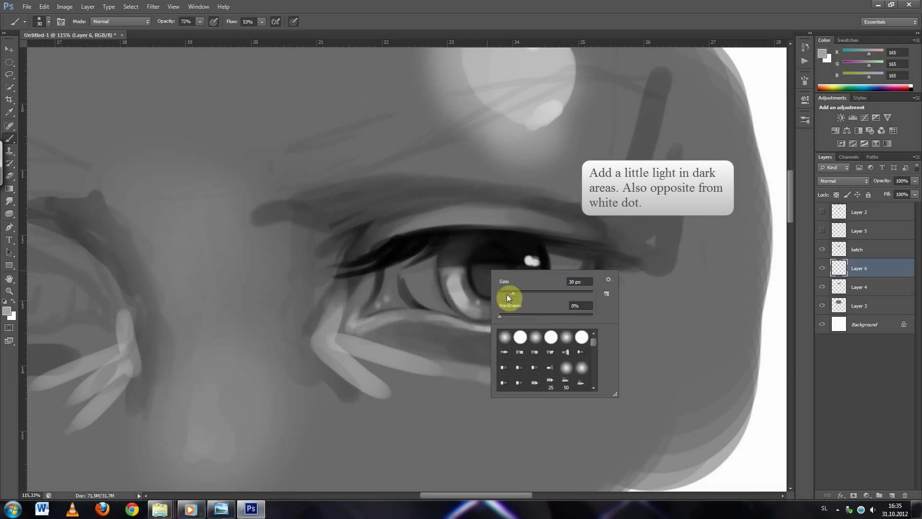
right_click(499, 274)
right_click(507, 279)
left_click(499, 287, "alt")
right_click(499, 287)
left_click(485, 276, "alt")
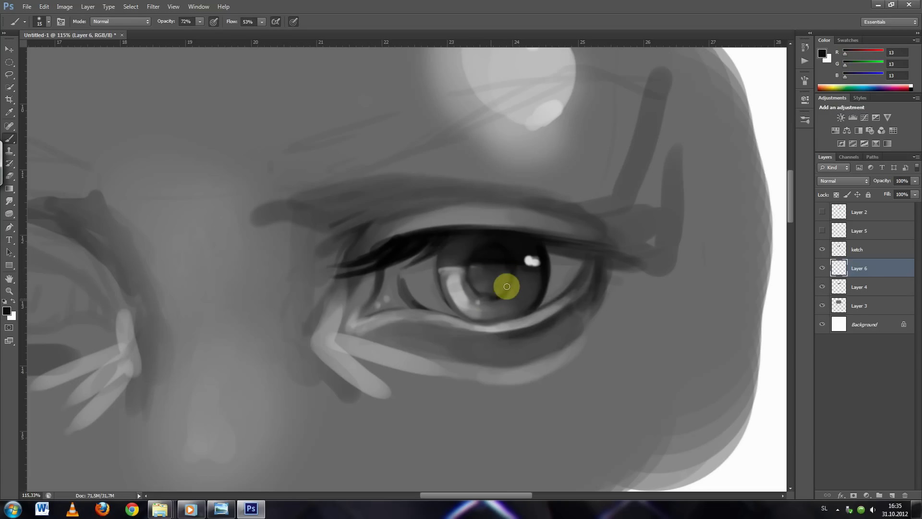
- On a new Overlay layer, paint a large white iris reflection, then set brush size 8
key("ctrl+shift+alt+n")
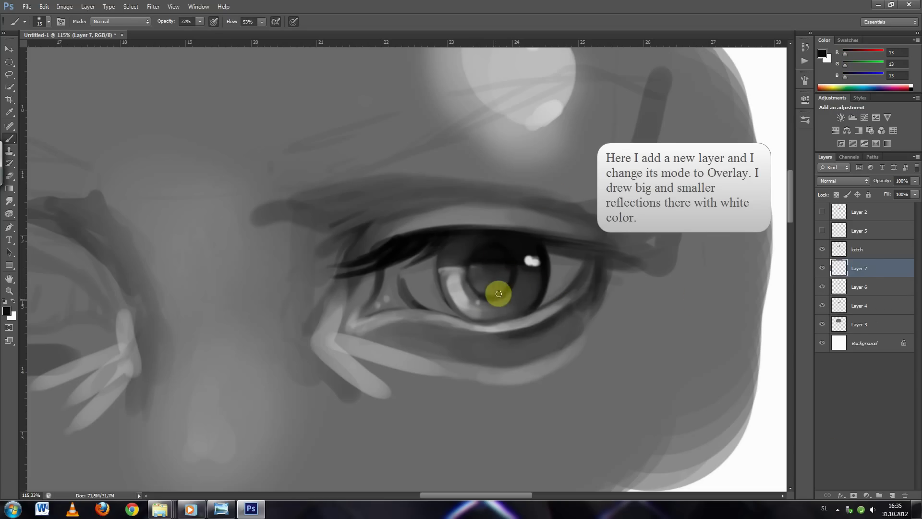
left_click(825, 182)
key("x")
right_click(511, 284)
key("Return")
left_click(450, 290)
right_click(480, 283)
type("8")
key("Return")
- Add Layer 8, create Group 1 and move Layers 6–8 into it
left_click(894, 497)
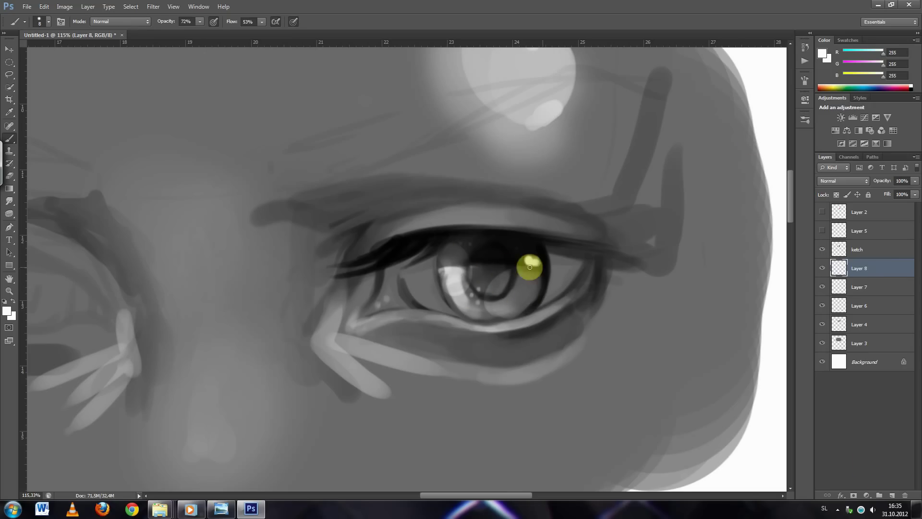
scroll(535, 264, "down", 2)
scroll(535, 263, "down", 5)
scroll(536, 266, "up", 6)
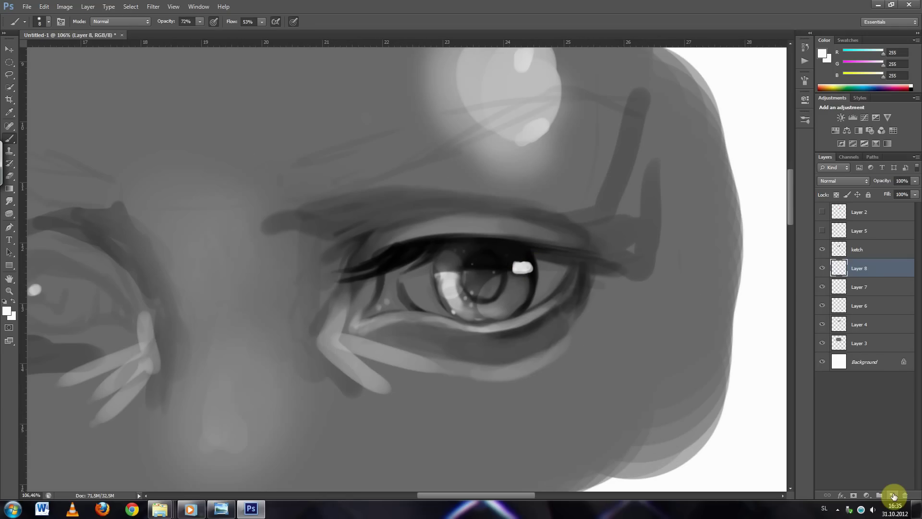
left_click(860, 287)
left_click(860, 337, "shift")
left_click_drag(860, 336, 872, 285)
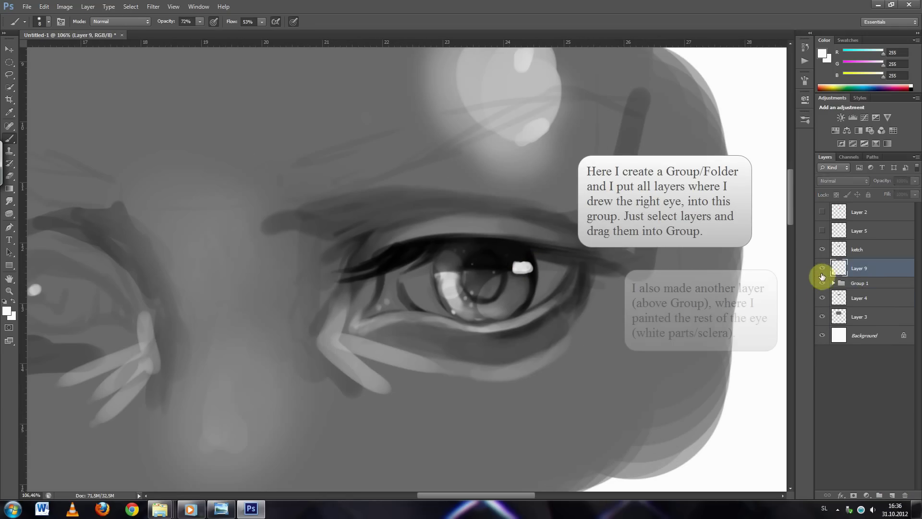
- Sample light, dark and mid greys and size the brush for sclera shading
left_click(488, 264, "alt")
right_click(489, 306)
key("Return")
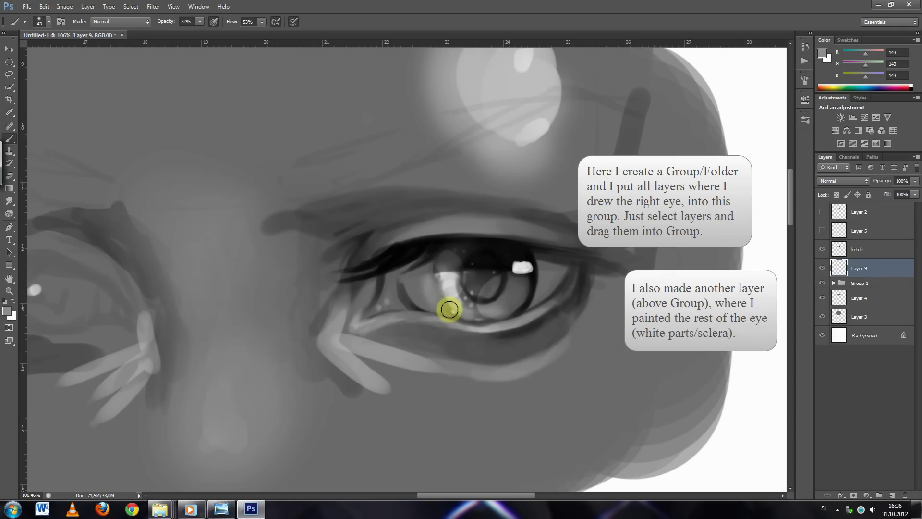
left_click(449, 275, "alt")
left_click(551, 268, "alt")
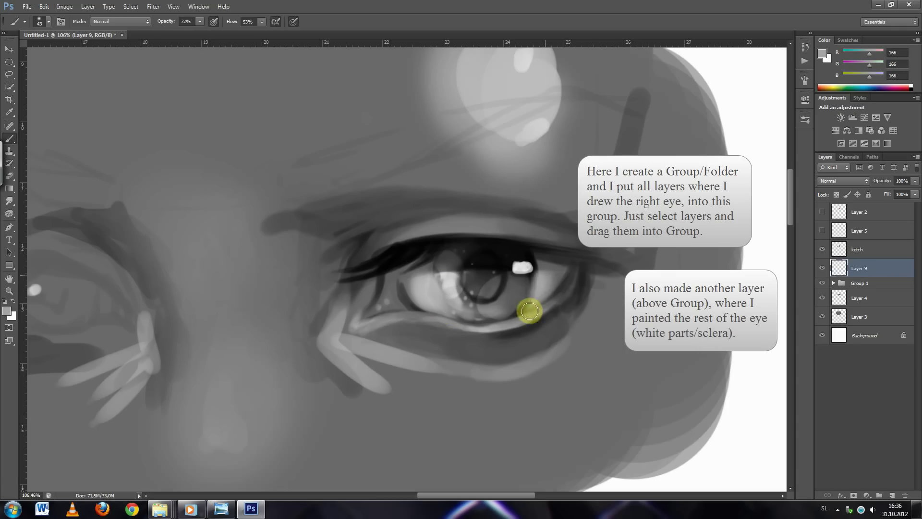
right_click(500, 290)
key("Return")
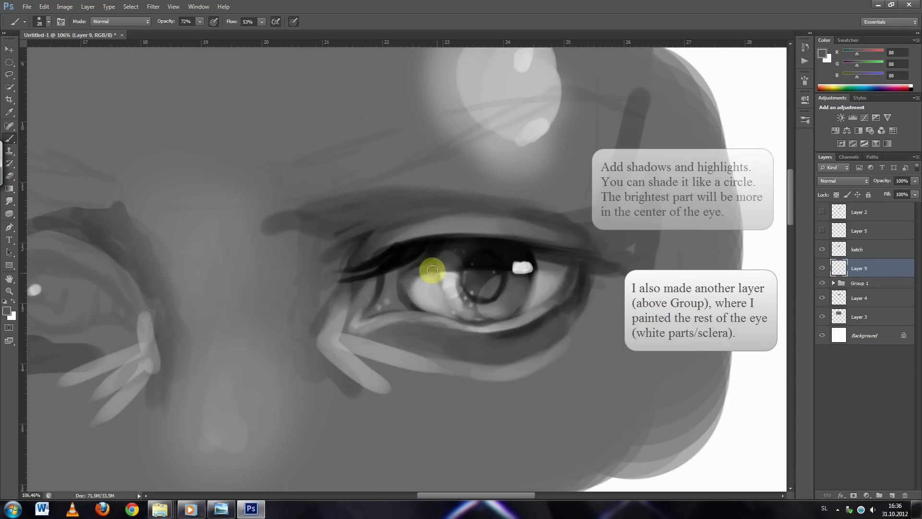
left_click(550, 271, "alt")
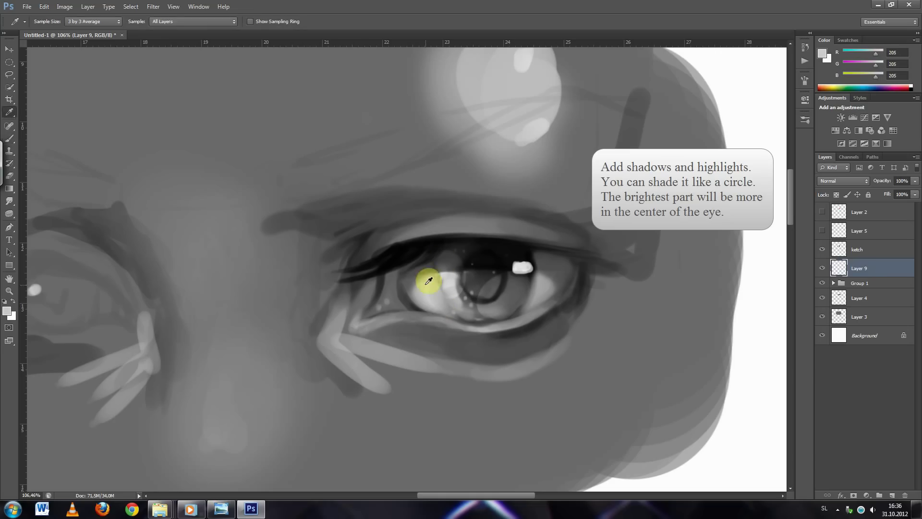
- Brush sclera shadows and highlights using dark, mid, light and near-white greys
right_click(461, 300)
left_click(438, 270, "alt")
left_click(440, 294, "alt")
left_click(513, 315, "alt")
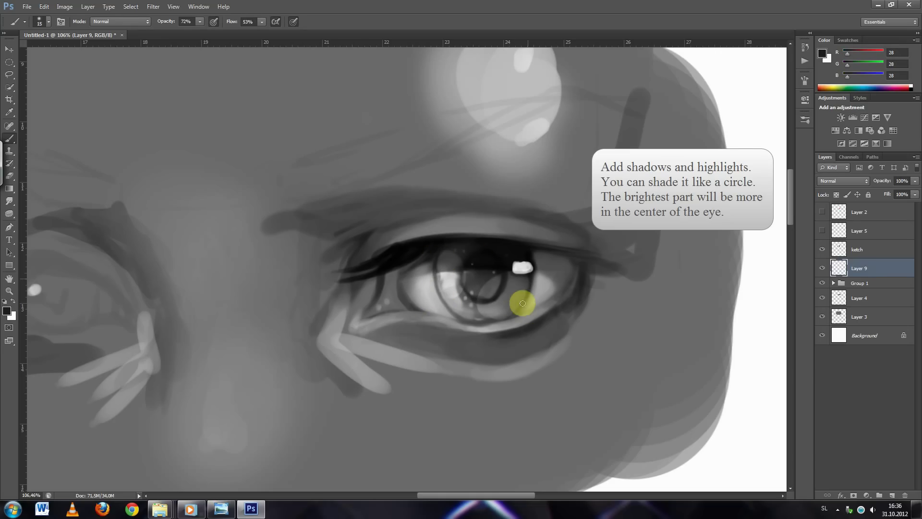
right_click(543, 278)
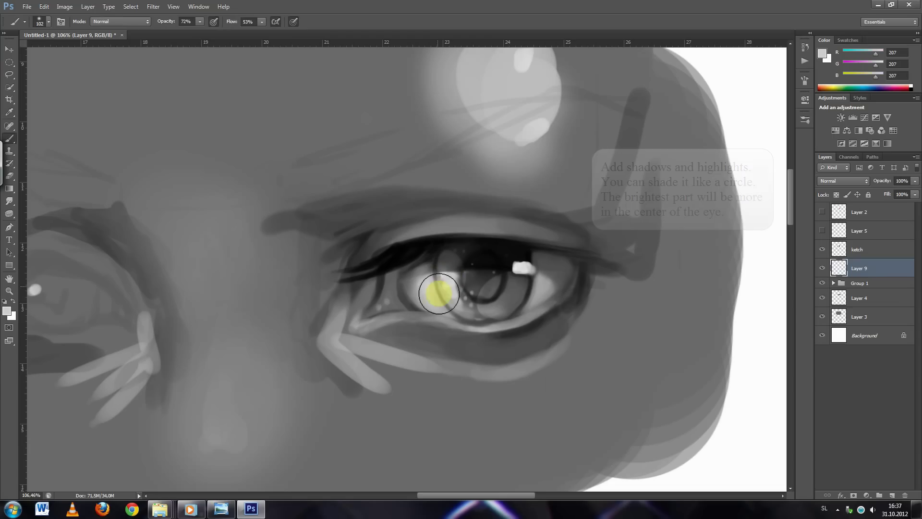
left_click(548, 272, "alt")
left_click(415, 295)
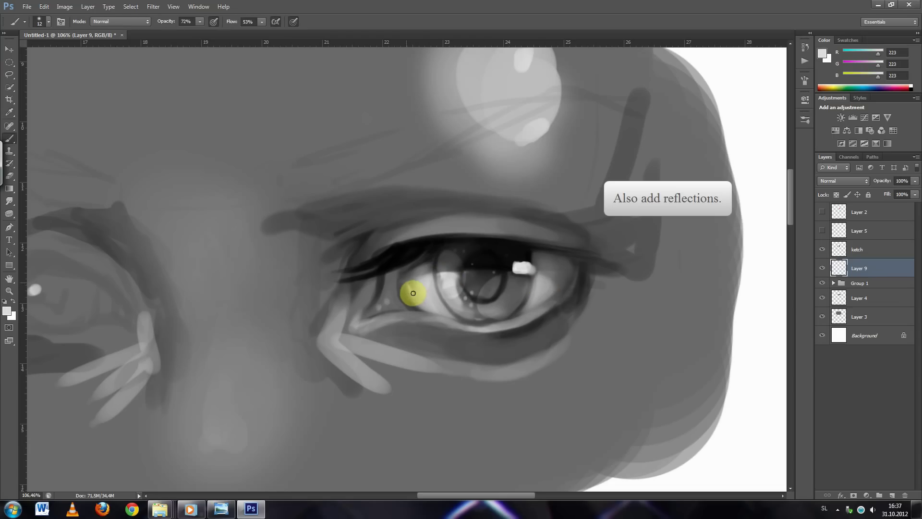
- Paint near-black shadow into the eye's inner corner with a finer brush
key("ctrl+0")
scroll(554, 299, "up", 5, "alt")
left_click(380, 293, "alt")
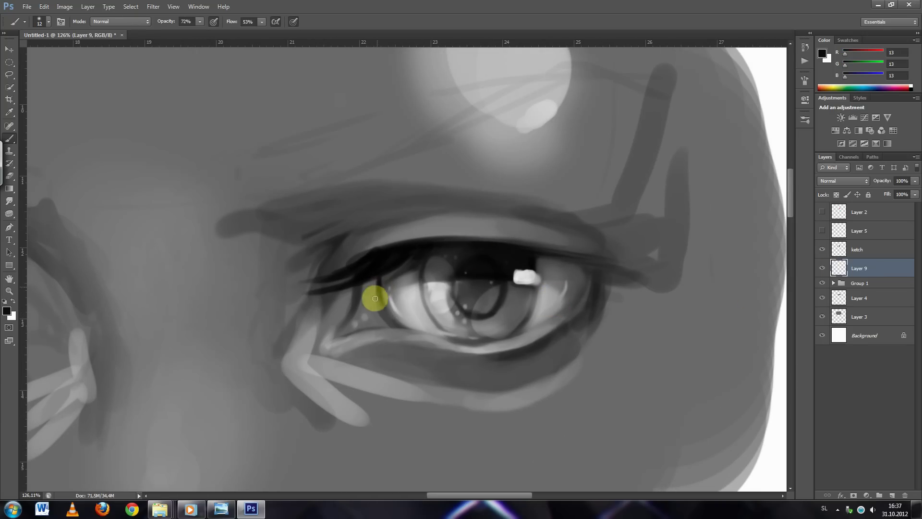
left_click(387, 279, "alt")
mouse_move(374, 299)
left_mouse_down()
mouse_move(388, 279)
mouse_move(401, 314)
left_mouse_up()
left_click(365, 318, "alt")
right_click(406, 311)
key("Return")
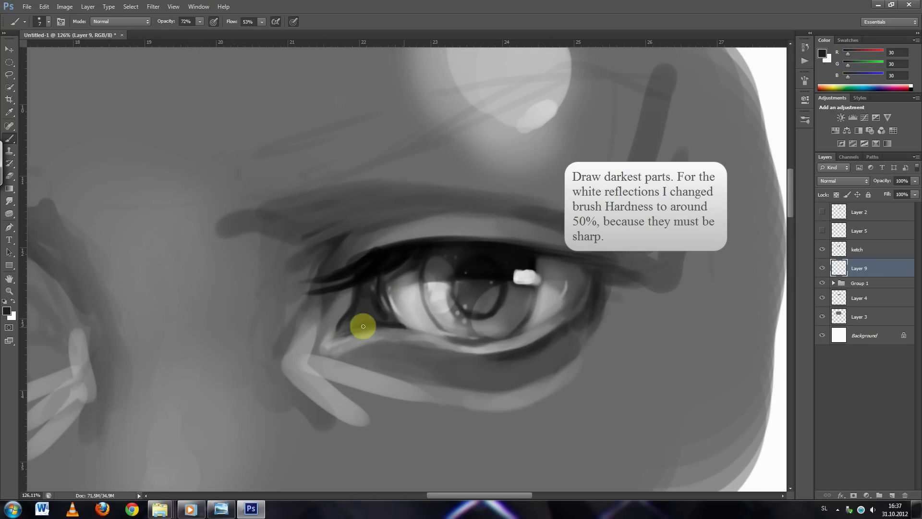
- Add Layer 10 above Layer 9 and set a small near-black brush from the lash line
left_click(380, 320, "alt")
right_click(432, 309)
key("Return")
left_click(470, 294, "alt")
key("ctrl+shift+alt+n")
left_click(540, 262, "alt")
right_click(498, 327)
- Paint dark lines along the lower and upper eyelids
key("Return")
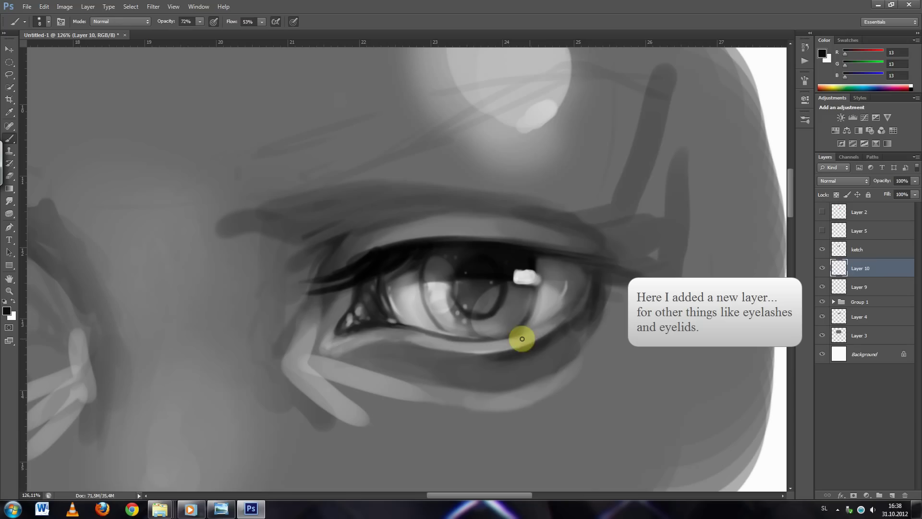
left_click_drag(402, 336, 455, 351)
right_click(395, 259)
key("Return")
left_click(494, 245, "alt")
key("bracketleft")
key("bracketleft")
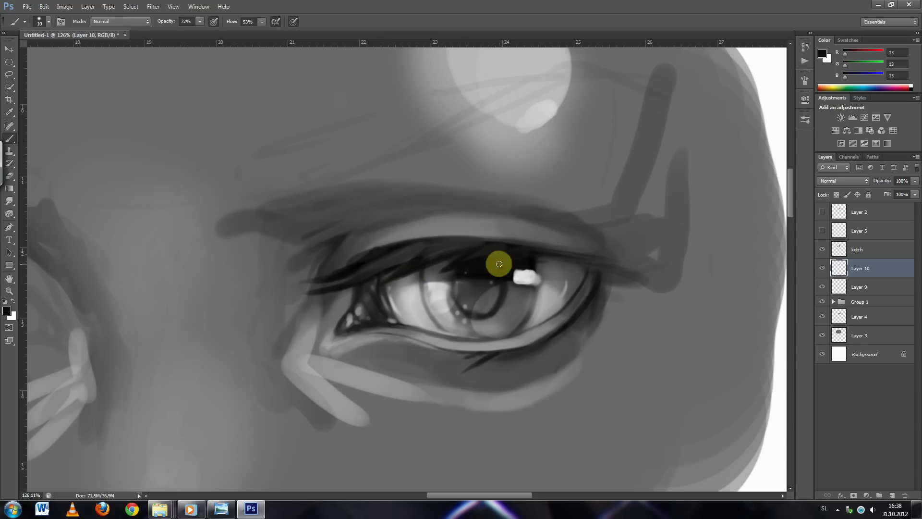
mouse_move(404, 243)
left_mouse_down()
mouse_move(439, 241)
mouse_move(469, 254)
left_mouse_up()
- Paint dark lashes at the outer end of the upper lid
right_click(463, 241)
double_click(477, 295)
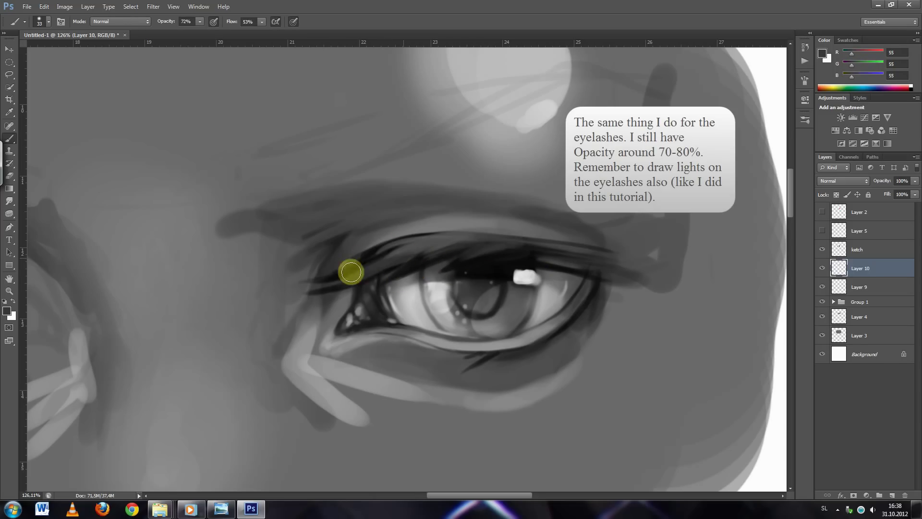
left_click(467, 261, "alt")
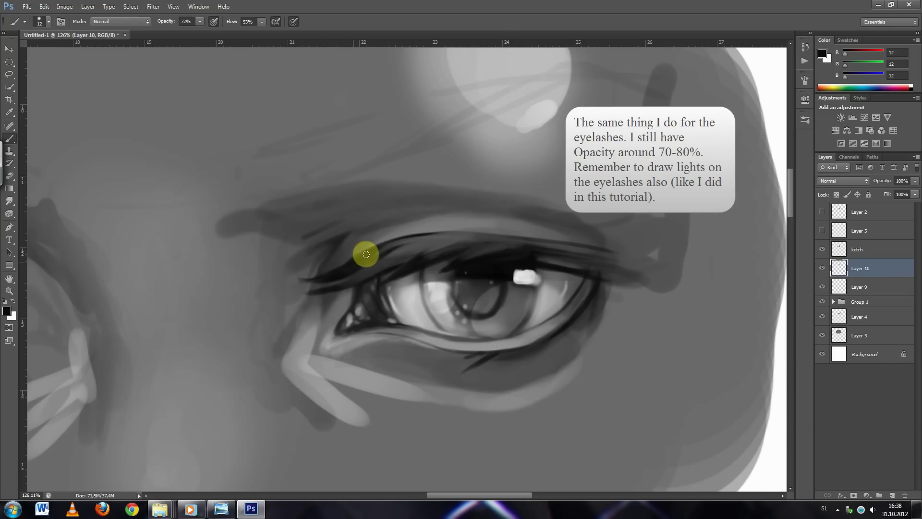
left_click(505, 243, "alt")
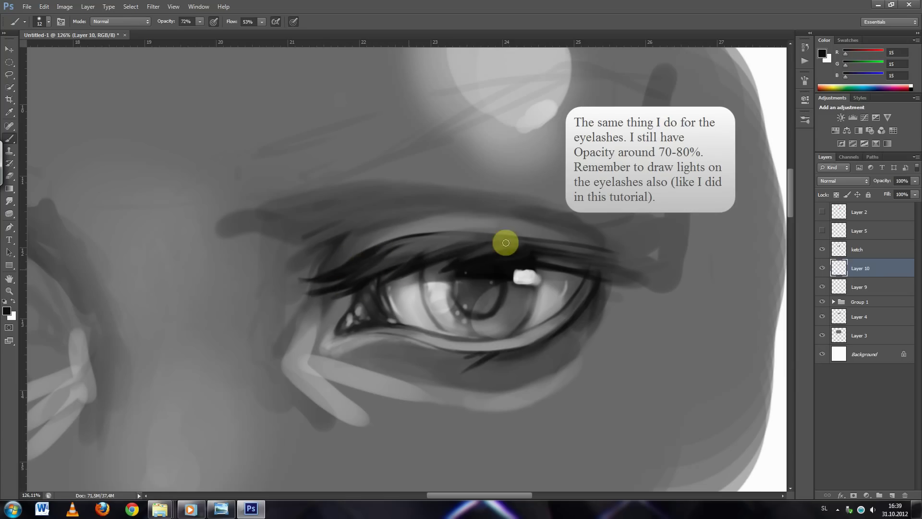
right_click(553, 269)
left_click_drag(565, 288, 571, 291)
left_click(494, 258)
left_click(549, 249, "alt")
left_click_drag(613, 264, 577, 263)
- Sample dark grey and near-black tones and shrink the brush for the lower lid
left_click(525, 350, "alt")
scroll(504, 391, "down", 5, "alt")
scroll(506, 395, "up", 2, "alt")
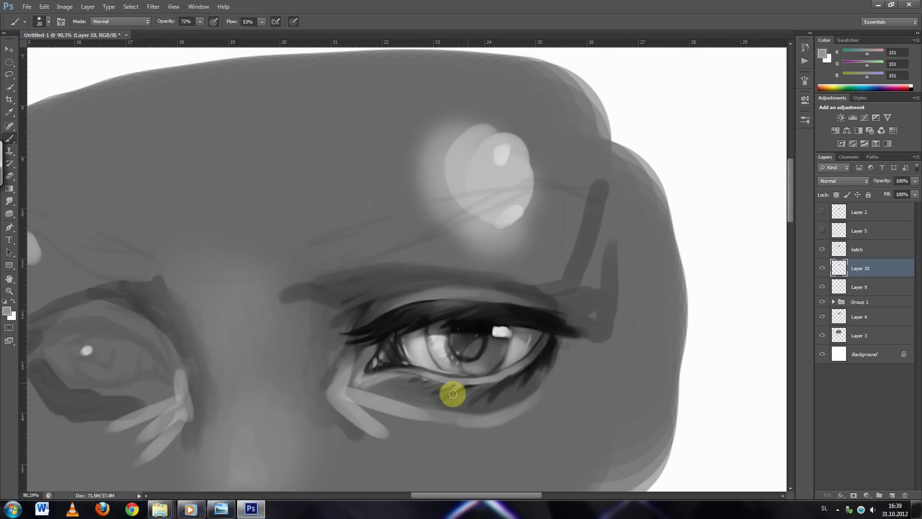
scroll(505, 341, "down", 3, "alt")
scroll(543, 356, "up", 2, "alt")
scroll(540, 354, "up", 2, "alt")
left_click(536, 312, "alt")
key("bracketleft")
key("bracketleft")
key("bracketleft")
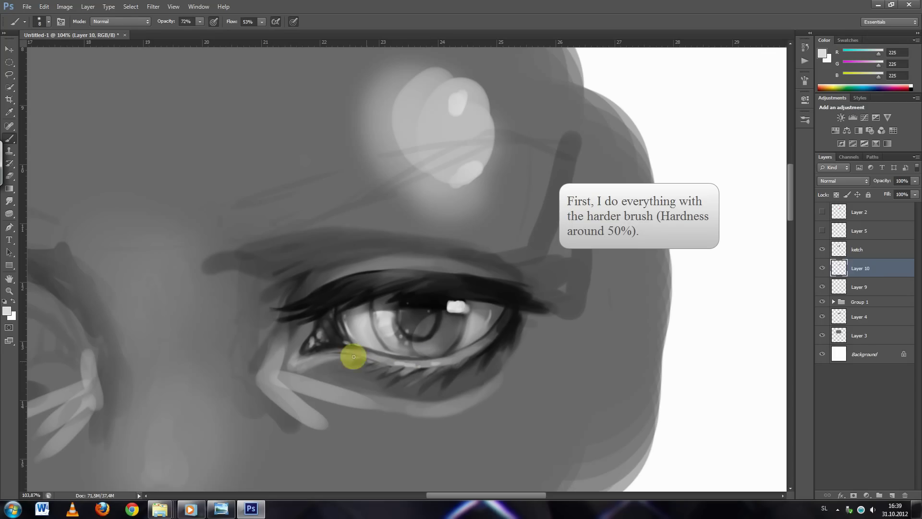
right_click(338, 351)
key("Escape")
- Sample light grey and near-black for the pale lower-lid waterline and resize the brush
left_click(321, 350, "alt")
right_click(308, 356)
key("Escape")
left_click(474, 294, "alt")
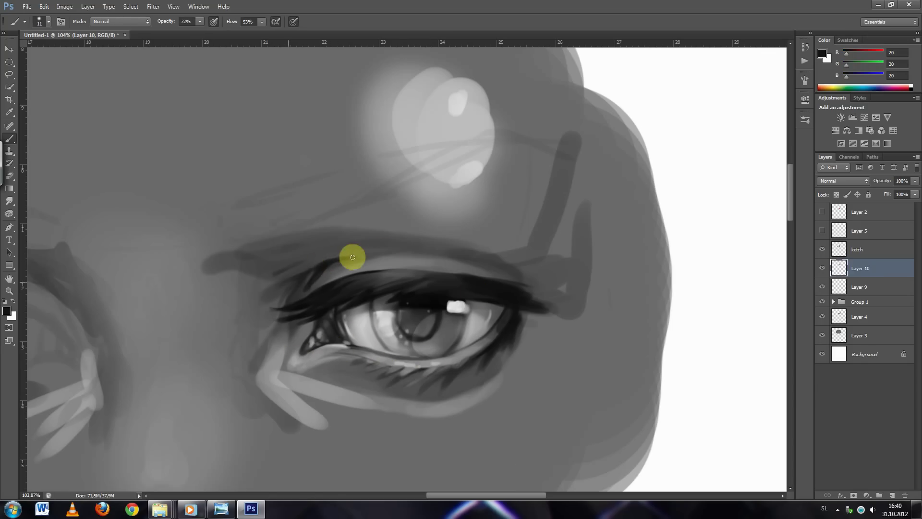
scroll(530, 273, "down", 2)
scroll(530, 272, "down", 3)
scroll(531, 270, "up", 2)
scroll(533, 266, "up", 2)
right_click(479, 377)
- Deepen the crease above the right eye's upper lid with dark greys at about half opacity
key("Escape")
left_click(471, 349, "alt")
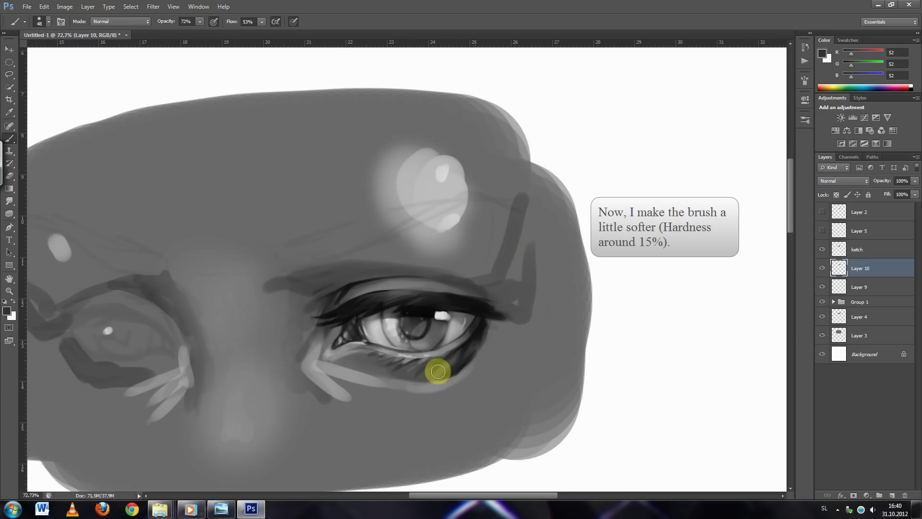
left_click_drag(199, 26, 190, 29)
right_click(494, 329)
key("Escape")
left_click(461, 345, "alt")
left_click(447, 362, "alt")
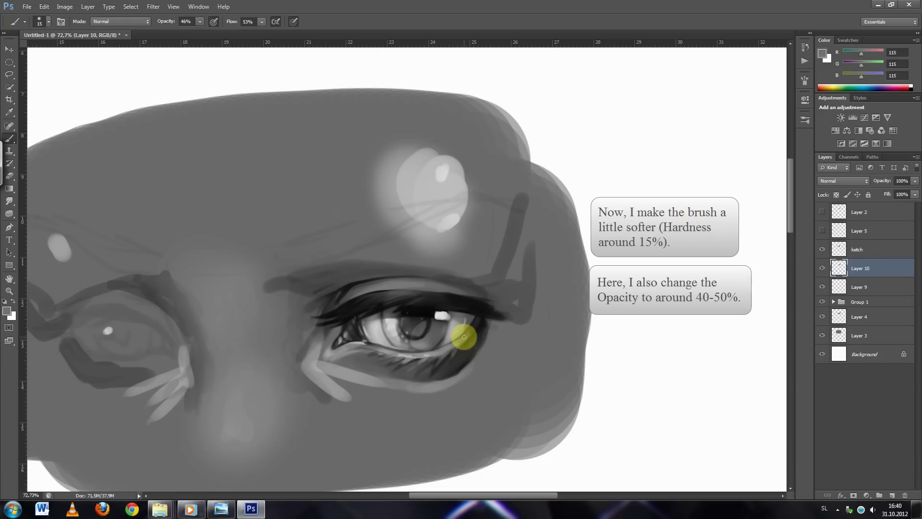
left_click(406, 363, "alt")
- Darken the lash line and lay light grey along the lower eyelid
scroll(440, 379, "up", 3)
left_click(449, 243, "alt")
key("bracketright")
key("bracketright")
key("bracketright")
left_click(427, 371, "alt")
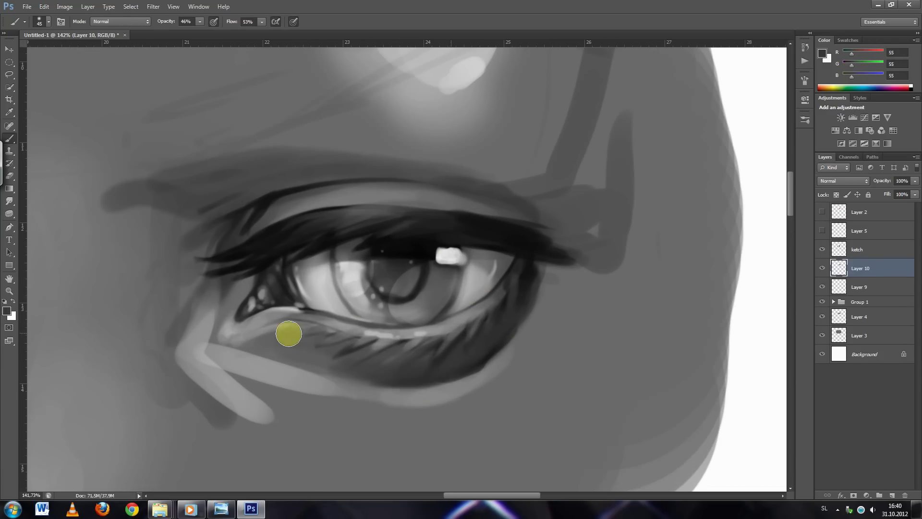
left_click(235, 357, "alt")
left_click(246, 350, "alt")
right_click(226, 339)
left_click(299, 366, "alt")
right_click(299, 366)
- Refine the dark lash-line tones around the right eye with a smaller brush
scroll(360, 371, "down", 3)
right_click(322, 298)
left_click(306, 275, "alt")
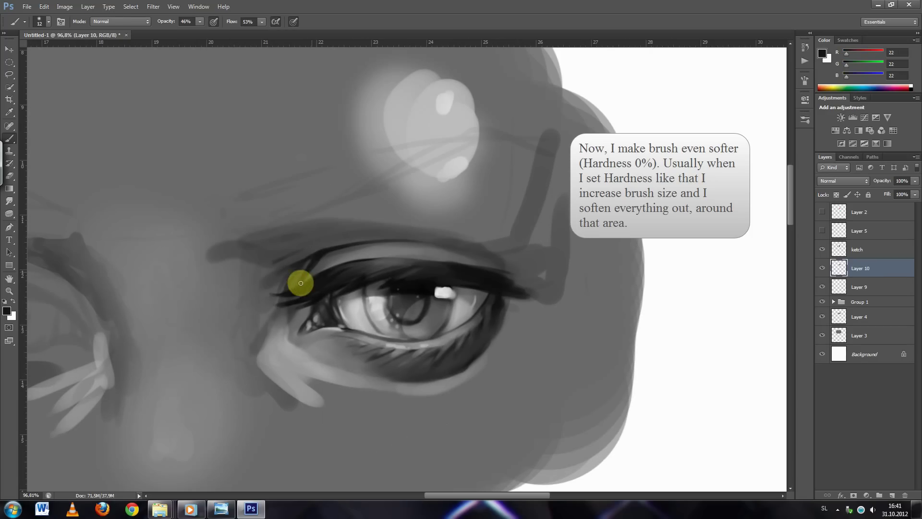
left_click(494, 253, "alt")
right_click(457, 264)
left_click(434, 200, "alt")
right_click(384, 249)
left_click(313, 298, "alt")
- Blend mid and light skin greys around the eye and brow with a larger brush
right_click(412, 248)
left_click(457, 207, "alt")
left_click(453, 175, "alt")
right_click(377, 244)
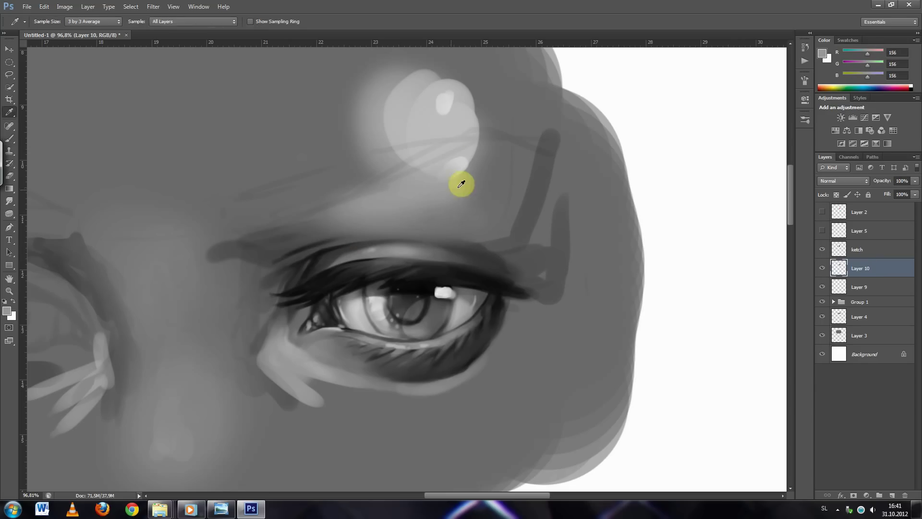
left_click(417, 207, "alt")
left_click(379, 267, "alt")
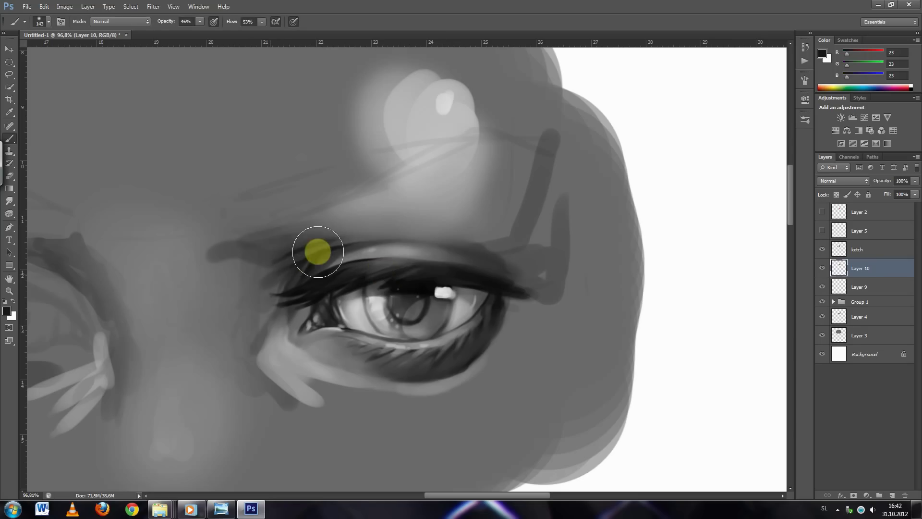
right_click(432, 236)
right_click(318, 267)
left_click_drag(340, 292, 289, 277)
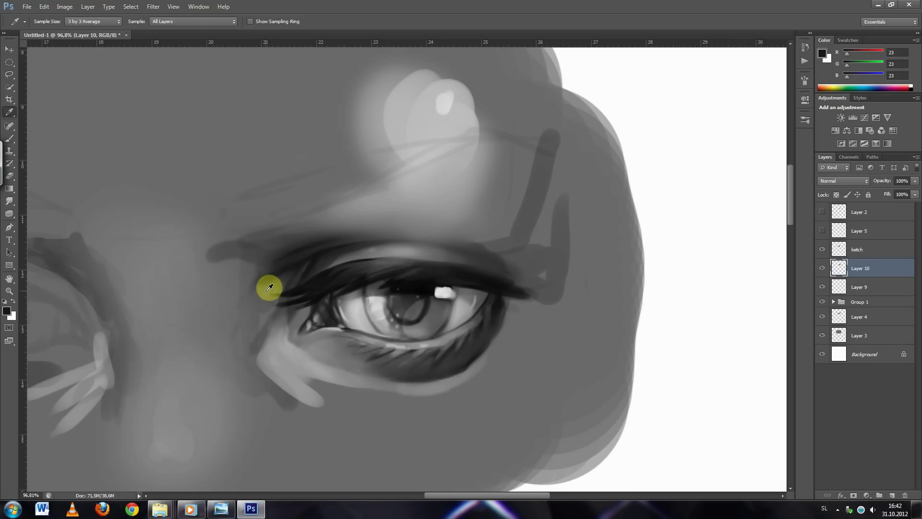
- Paint a light soft tone beneath the right eye and hide the sketch layer
scroll(406, 232, "down", 2)
scroll(307, 261, "down", 2)
scroll(453, 254, "up", 2)
key("bracketleft")
right_click(428, 239)
left_click(428, 239)
left_click(456, 259, "alt")
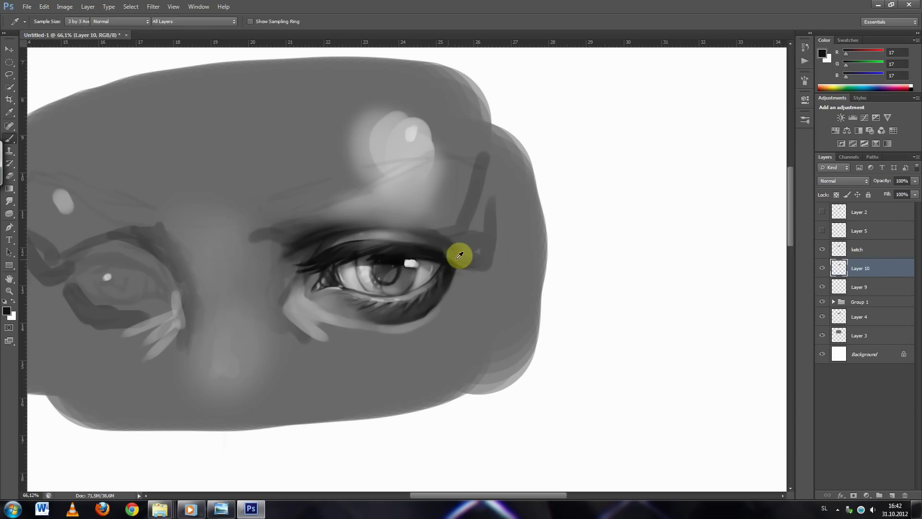
right_click(379, 354)
left_click(321, 324)
left_click(294, 262, "alt")
left_click(822, 249)
left_click(269, 268, "alt")
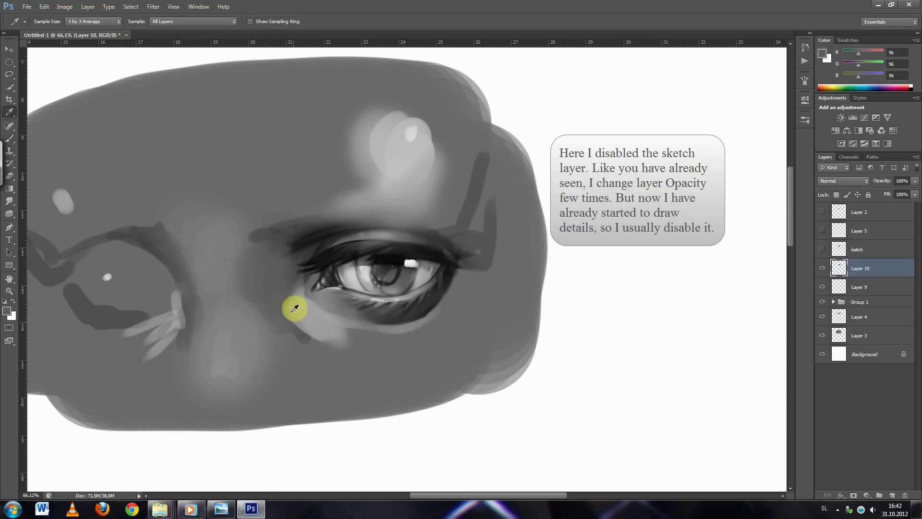
- Set up a broad soft brush of about 104 px for skin blending
left_click(360, 282, "alt")
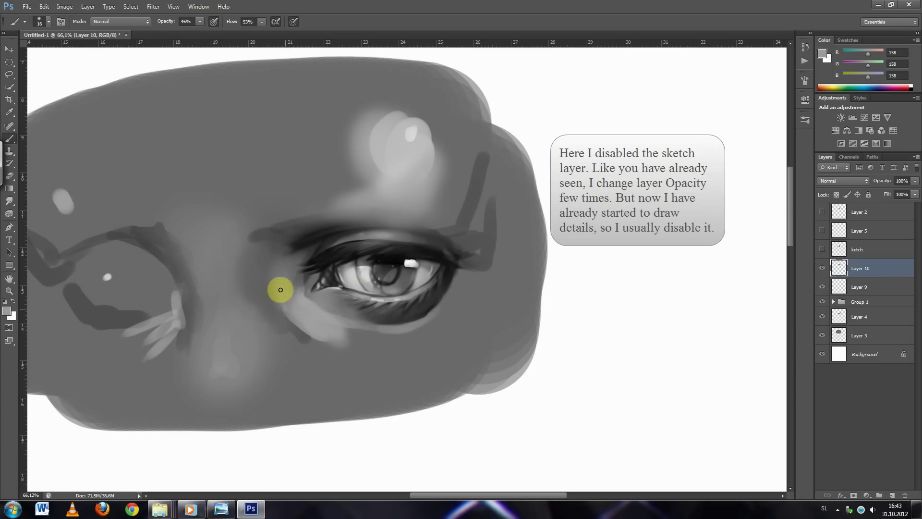
right_click(291, 301)
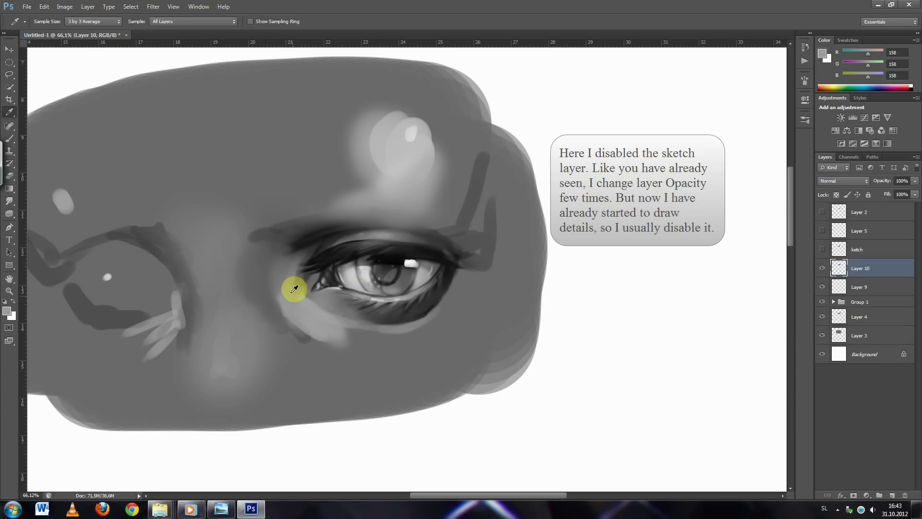
left_click(319, 240, "alt")
right_click(311, 240)
left_click_drag(340, 258, 406, 249)
right_click(327, 200)
- Blend skin greys near the brow and the right eye's inner corner
left_click(337, 197, "alt")
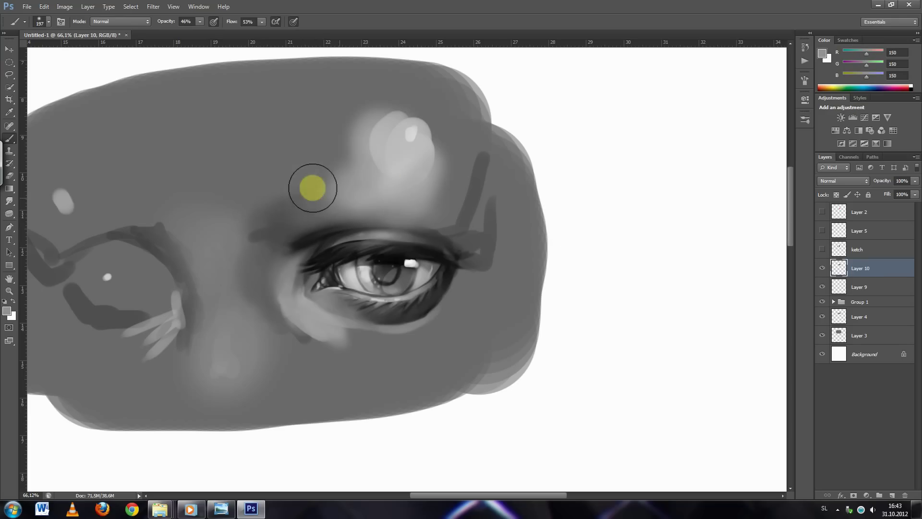
left_click(253, 214, "alt")
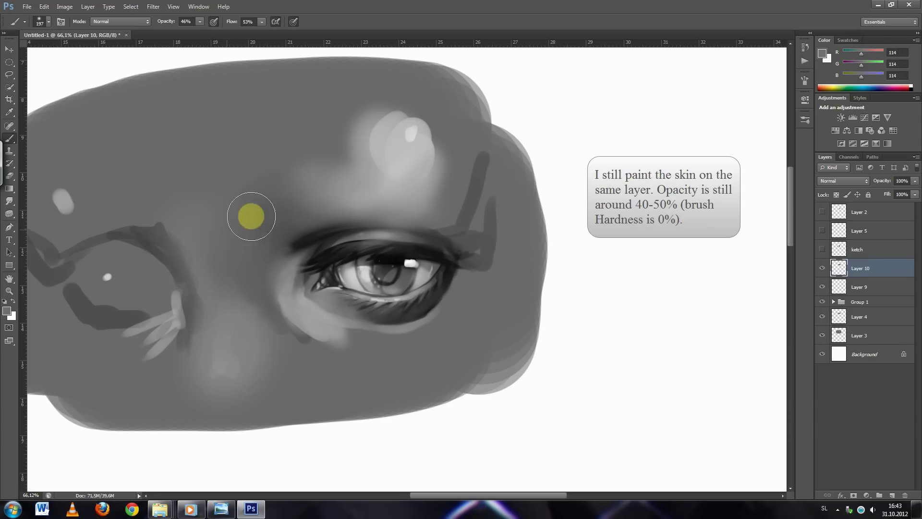
left_click(301, 329, "alt")
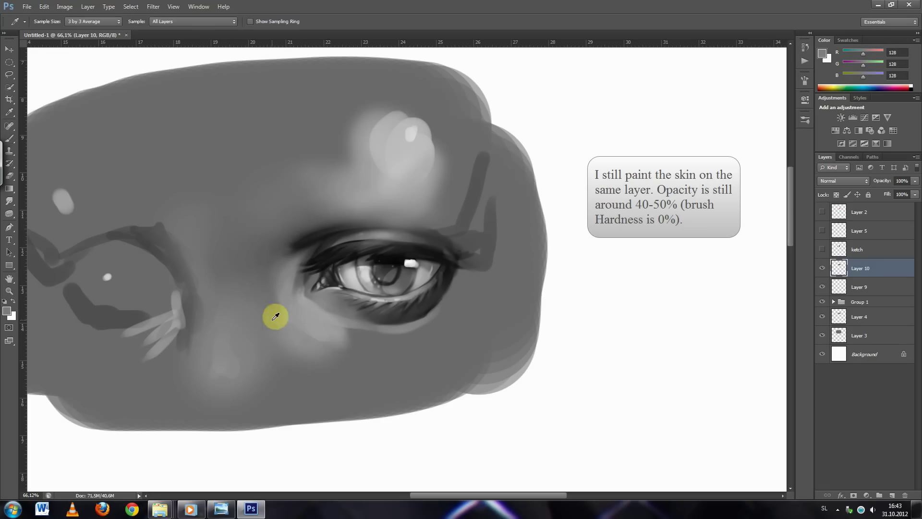
key("bracketleft")
key("bracketleft")
key("bracketleft")
left_click(292, 272, "alt")
key("bracketright")
key("bracketright")
key("bracketright")
left_click(289, 261, "alt")
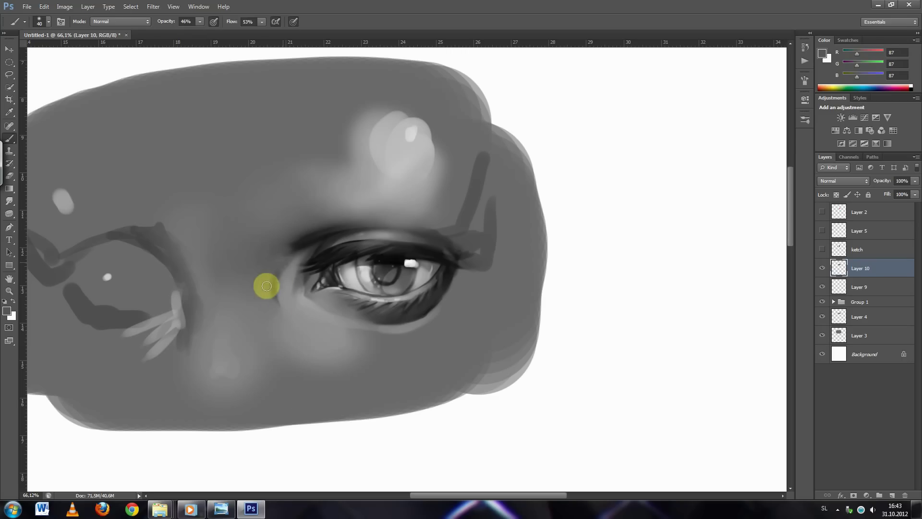
- Smooth the darker skin beside the inner eye corner with a finer brush
left_click(305, 330, "alt")
key("bracketright")
key("bracketright")
key("bracketright")
left_click(278, 295, "alt")
key("bracketleft")
key("bracketleft")
key("bracketleft")
scroll(264, 291, "up", 3)
left_click(335, 266, "alt")
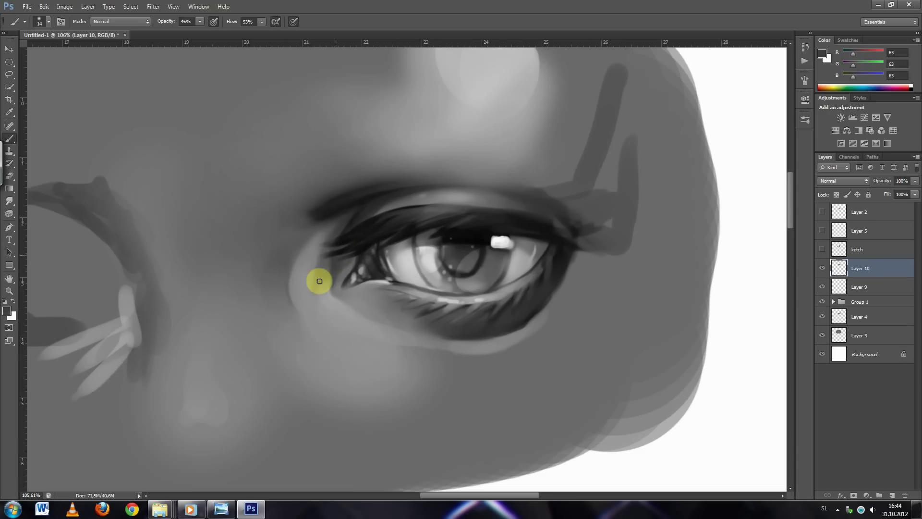
scroll(665, 268, "down", 3)
scroll(704, 263, "down", 2)
scroll(552, 333, "up", 2)
- Blend the skin under the eye and into the cheek with a 50 px brush
left_click(531, 337, "alt")
right_click(531, 337)
key("Return")
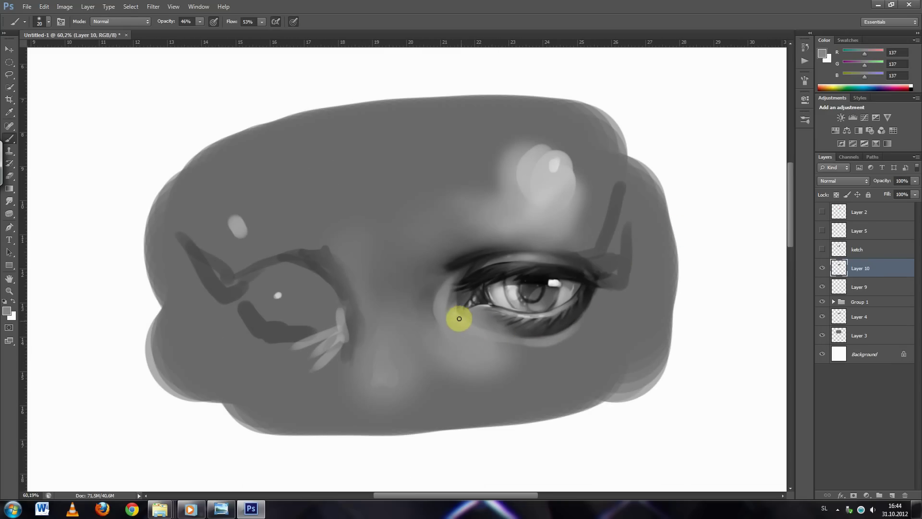
key("bracketright")
key("bracketright")
key("bracketright")
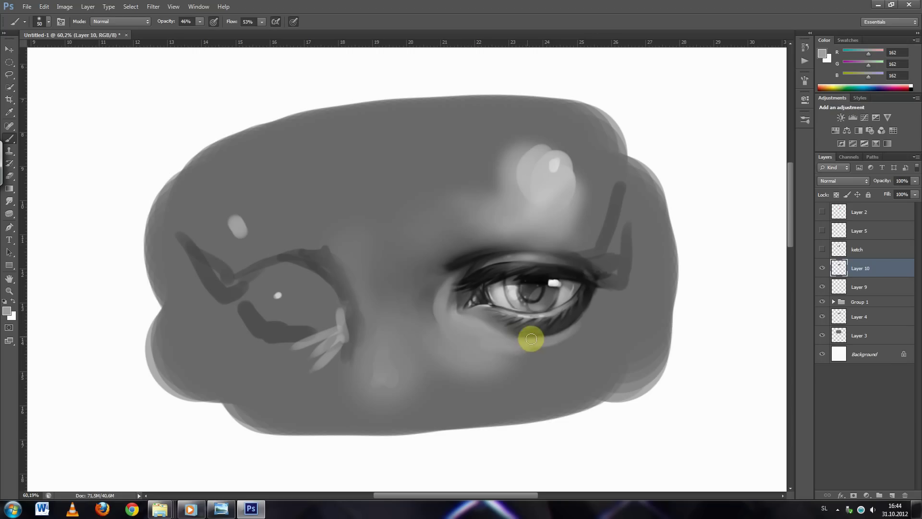
left_click(548, 347, "alt")
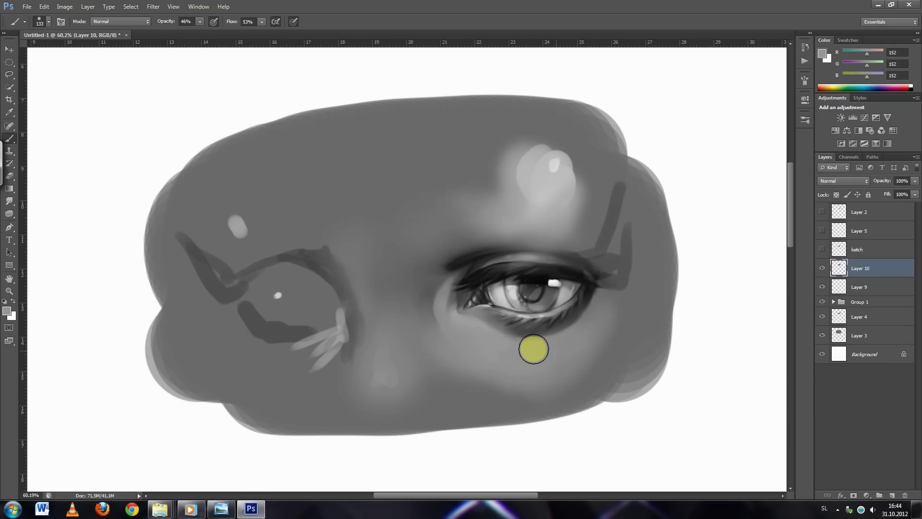
left_click(607, 312, "alt")
left_click(542, 360, "alt")
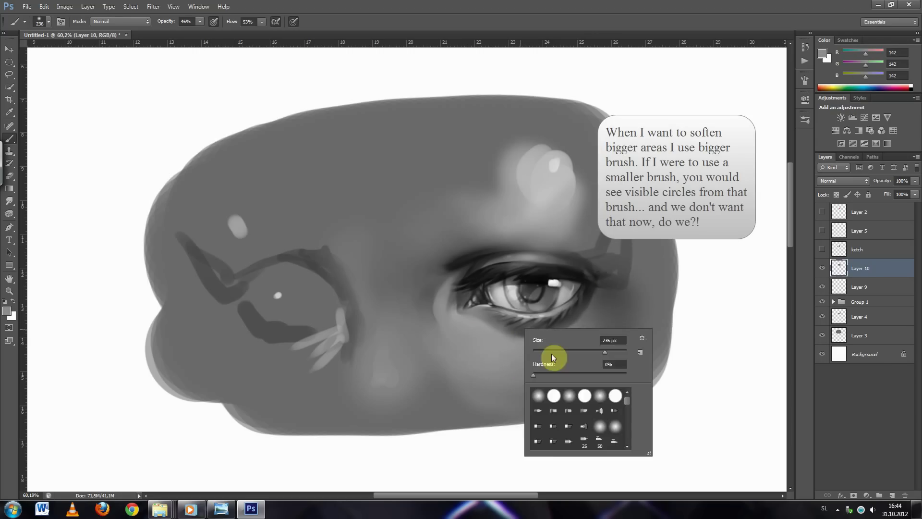
left_click(823, 250)
- Enlarge the soft brush to a very large size for broad blending
right_click(399, 322)
left_click_drag(344, 264, 357, 340)
right_click(377, 301)
left_click(358, 288, "alt")
left_click_drag(427, 330, 466, 340)
right_click(371, 310)
left_click(362, 313, "alt")
left_click(200, 22)
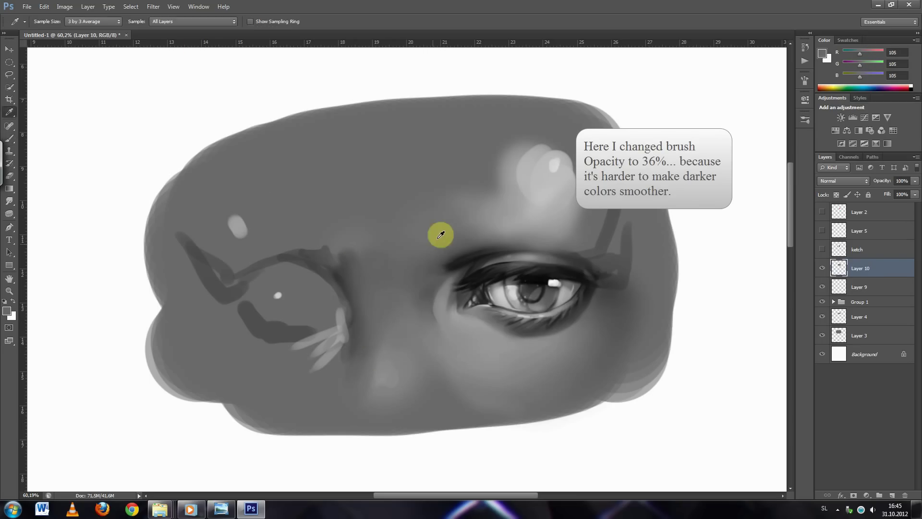
- At 36% opacity, smooth the forehead, brow and nose shading
right_click(405, 282)
left_click_drag(479, 300, 500, 300)
left_click(465, 224, "alt")
left_click(408, 198, "alt")
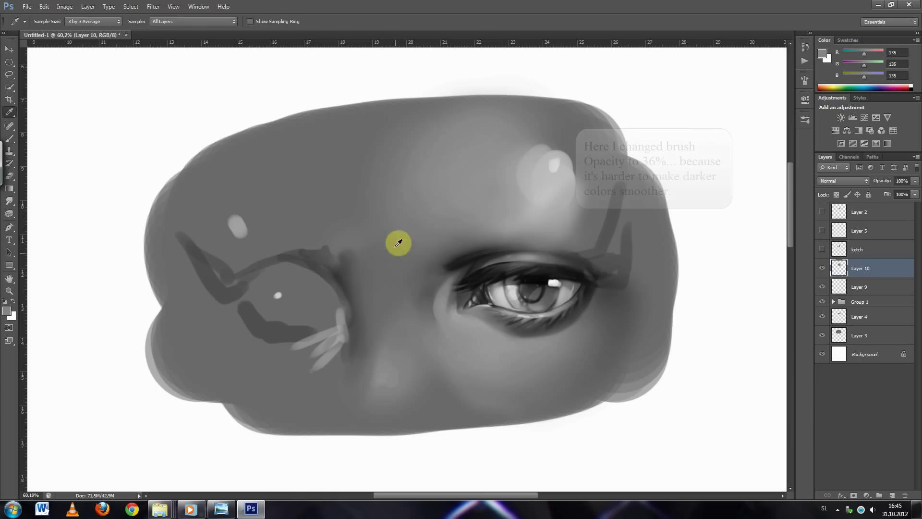
left_click(398, 310)
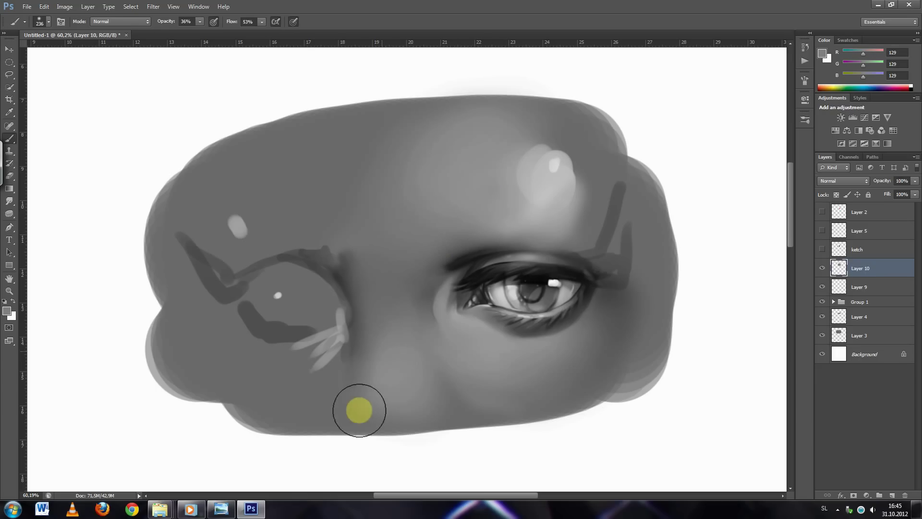
left_click(455, 303, "alt")
scroll(517, 315, "down", 5)
scroll(584, 349, "up", 5)
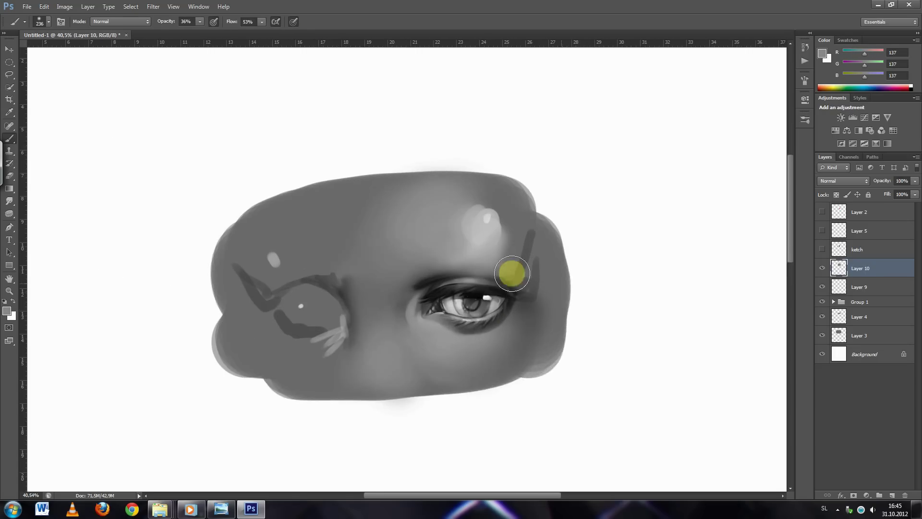
scroll(412, 350, "up", 2)
- Set a size-9 brush, duplicate the right-eye group and hide the original
right_click(572, 321)
type("9")
key("Return")
left_click(832, 303)
right_click(832, 302)
left_click(826, 68)
key("Return")
left_click(822, 313)
key("v")
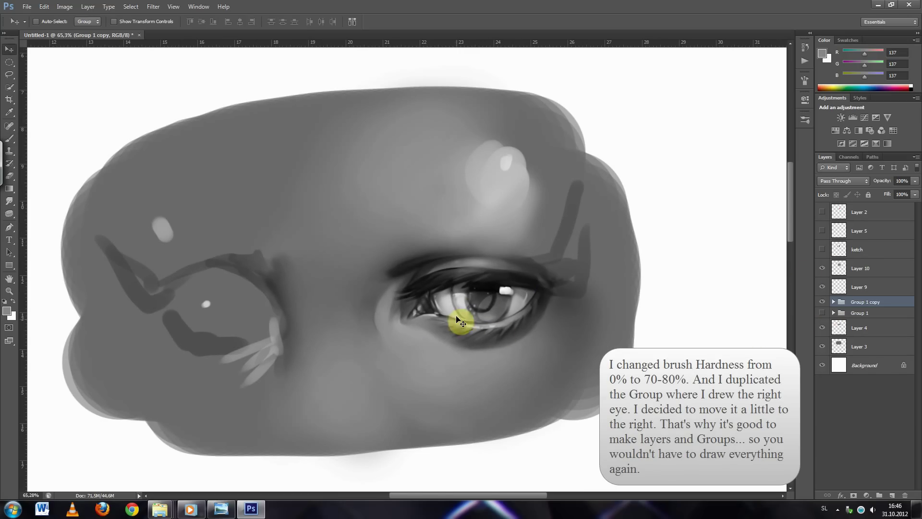
- Add a layer mask to Layer 9 and erase its old eye whites
left_click(859, 287)
left_click(854, 495)
key("e")
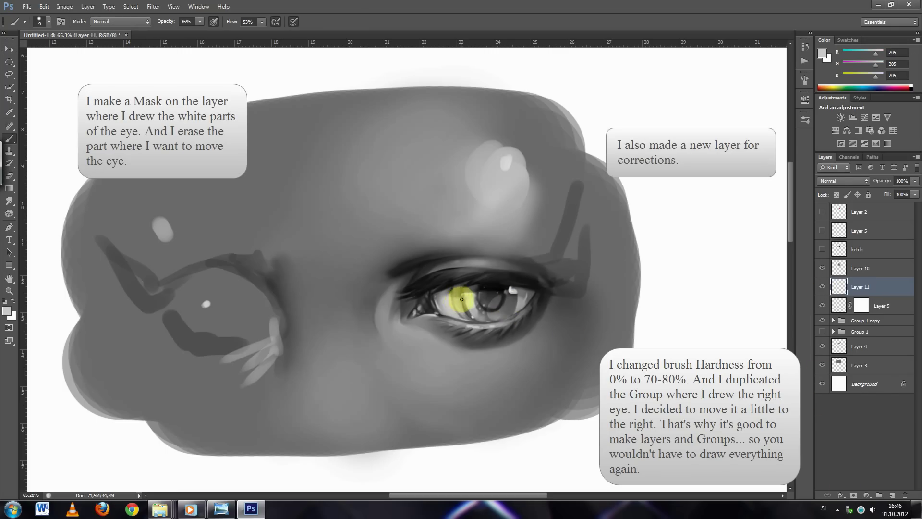
key("bracketright")
key("bracketright")
left_click(465, 312, "alt")
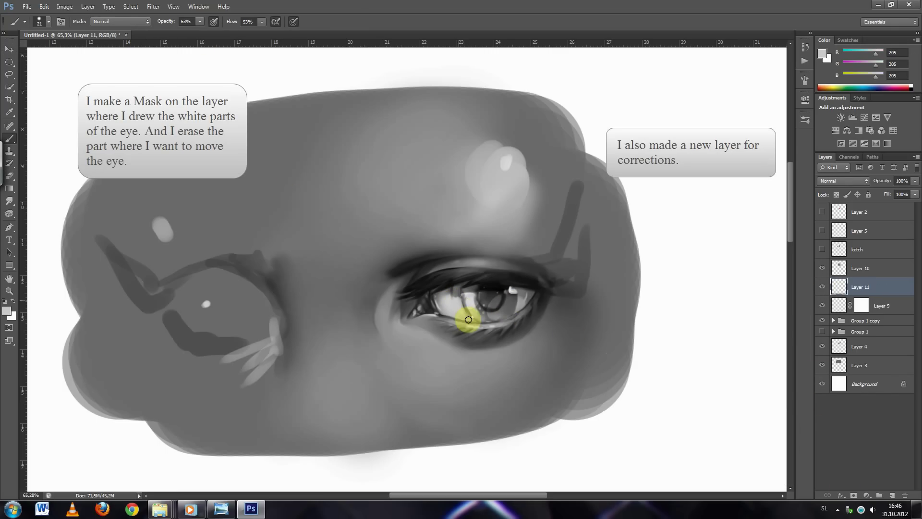
key("bracketleft")
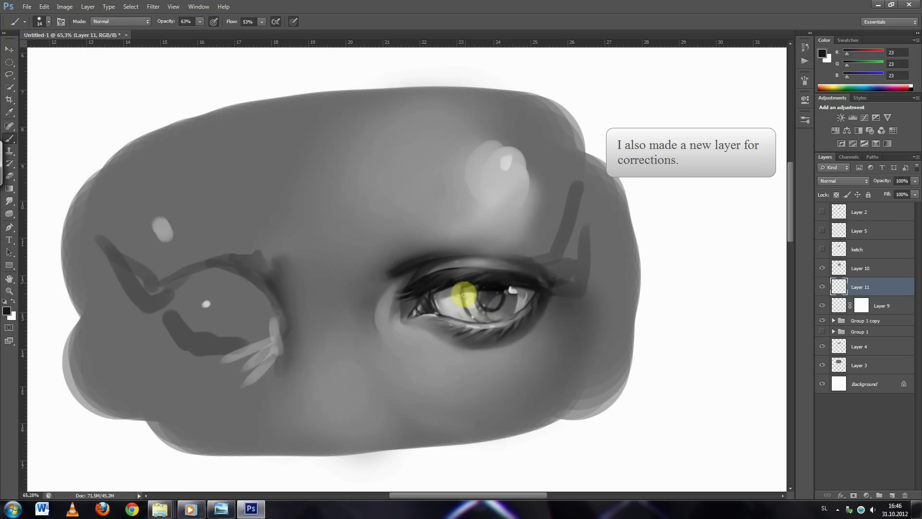
- Paint iris, pupil and lash details on the right eye, comparing against the original group
left_click(469, 313, "alt")
right_click(461, 312)
key("Return")
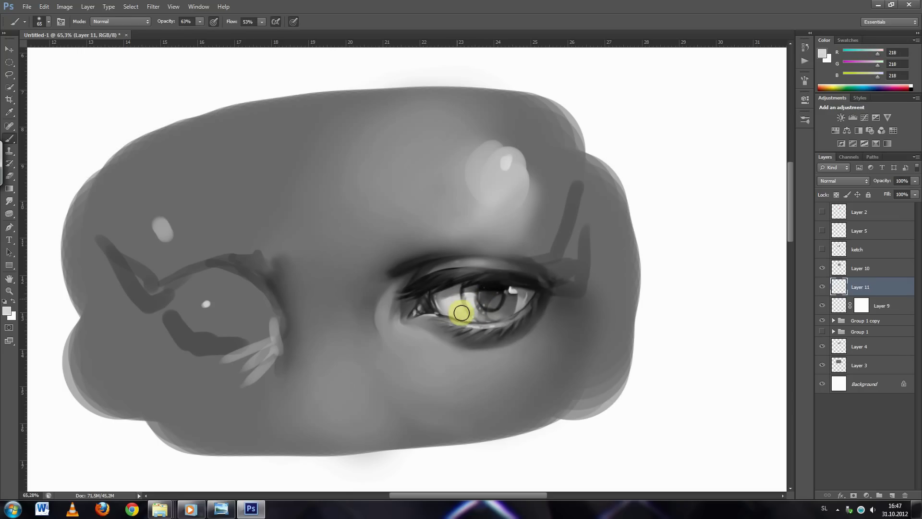
left_click(464, 317, "alt")
right_click(470, 319)
key("Return")
left_click(467, 316, "alt")
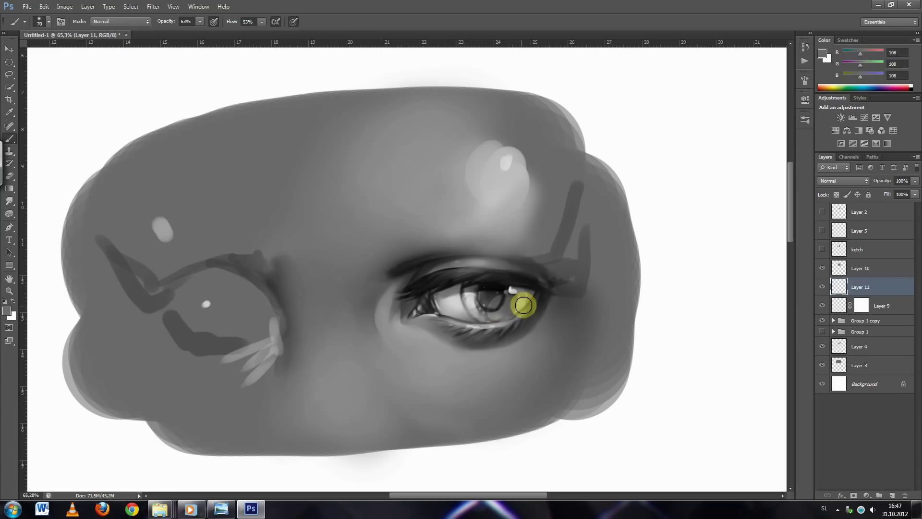
right_click(499, 320)
key("Return")
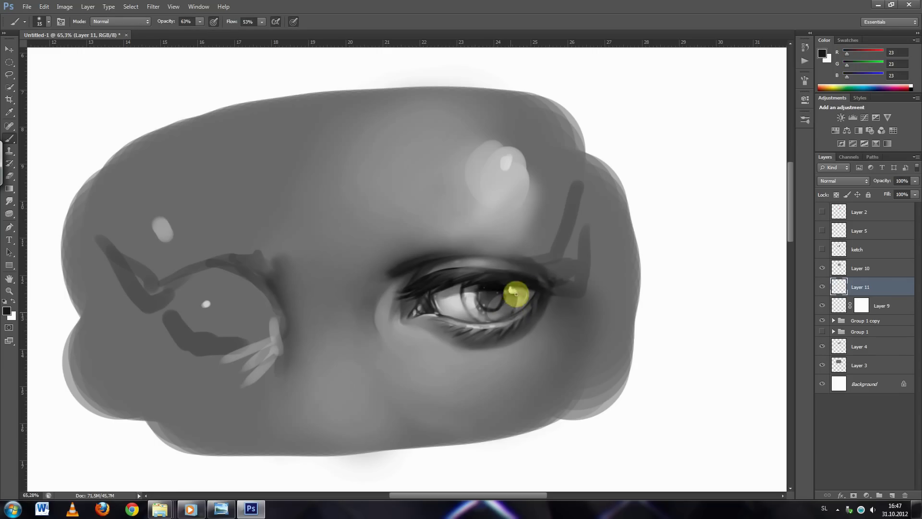
left_click(512, 289, "alt")
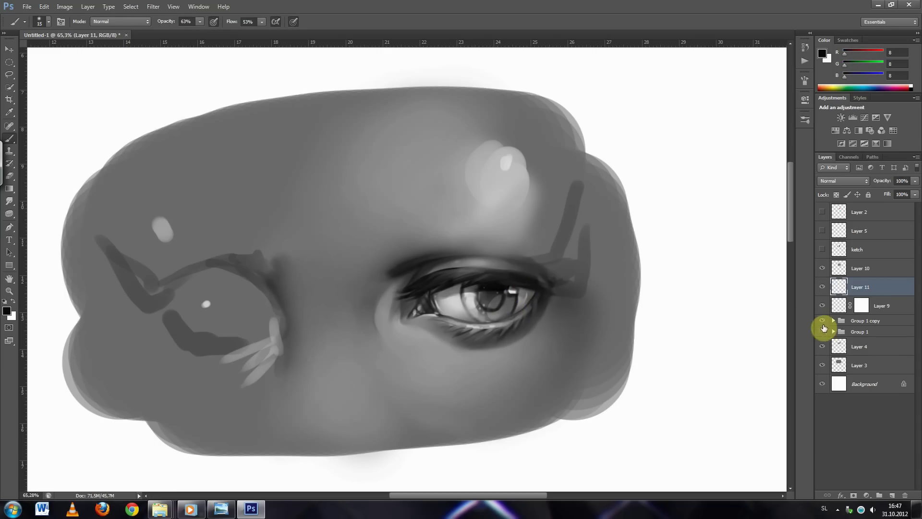
left_click(823, 268)
left_click(823, 268)
- Hide the original eye group and sample mid, dark and light greys from the skin and eye
left_click(823, 331)
left_click(504, 320, "alt")
scroll(583, 289, "down", 1)
scroll(594, 287, "down", 1)
scroll(594, 287, "up", 4)
left_click(370, 283, "alt")
right_click(504, 305)
key("i")
left_click(378, 281)
left_click(505, 303, "alt")
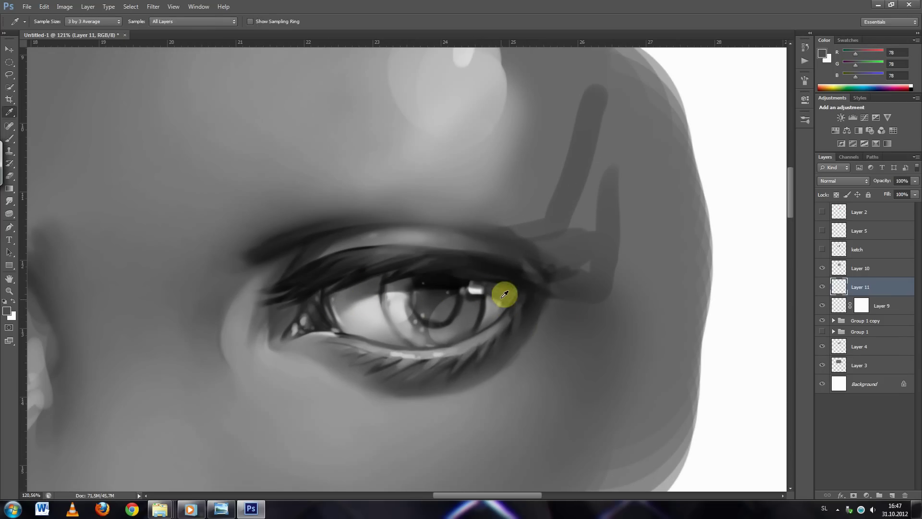
- Set pure white with a small 12 px brush for the right eye's highlights
right_click(439, 350)
left_click(363, 324)
left_click(476, 289, "alt")
right_click(507, 302)
double_click(525, 357)
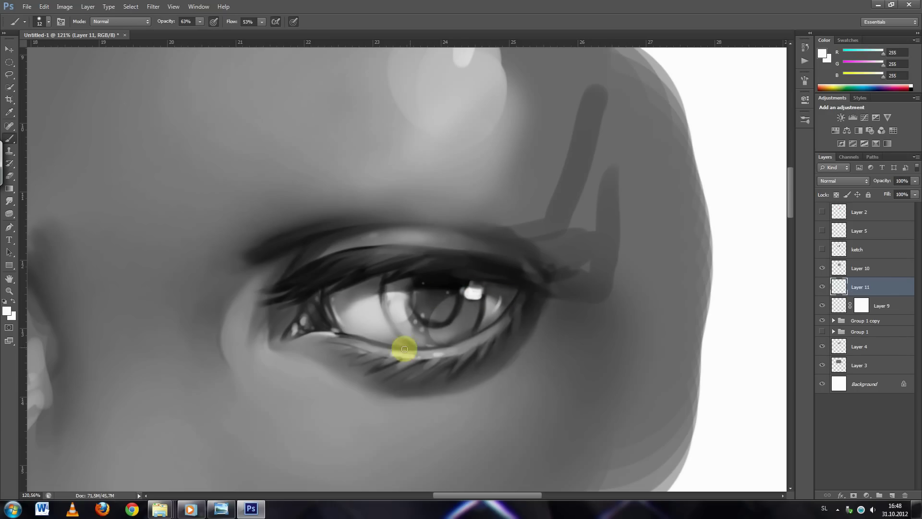
scroll(461, 330, "down", 3)
scroll(531, 329, "down", 2)
scroll(542, 331, "up", 2)
- Select Layer 10, sample a light under-eye grey, and show the sketch layer for the left eye
left_click(860, 268)
key("i")
scroll(409, 298, "up", 2)
left_click(409, 299, "alt")
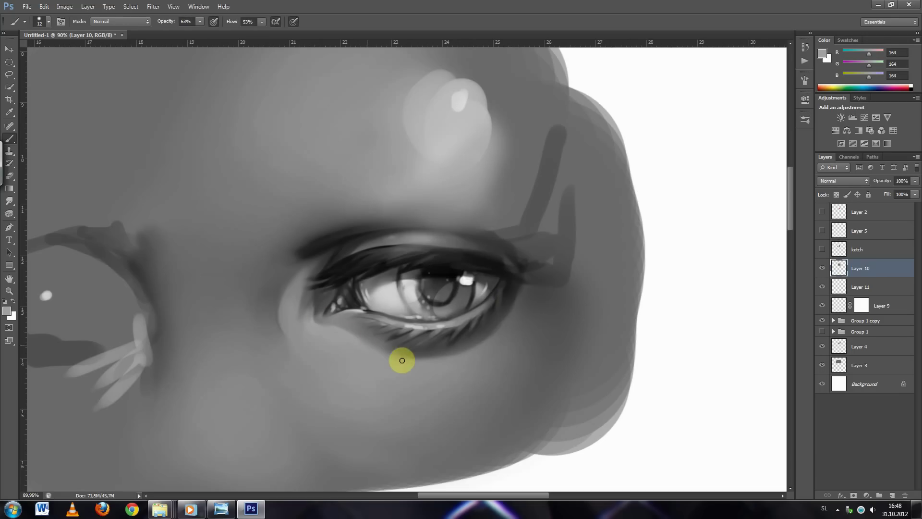
scroll(328, 293, "down", 2)
left_click(822, 250)
left_click(416, 274, "alt")
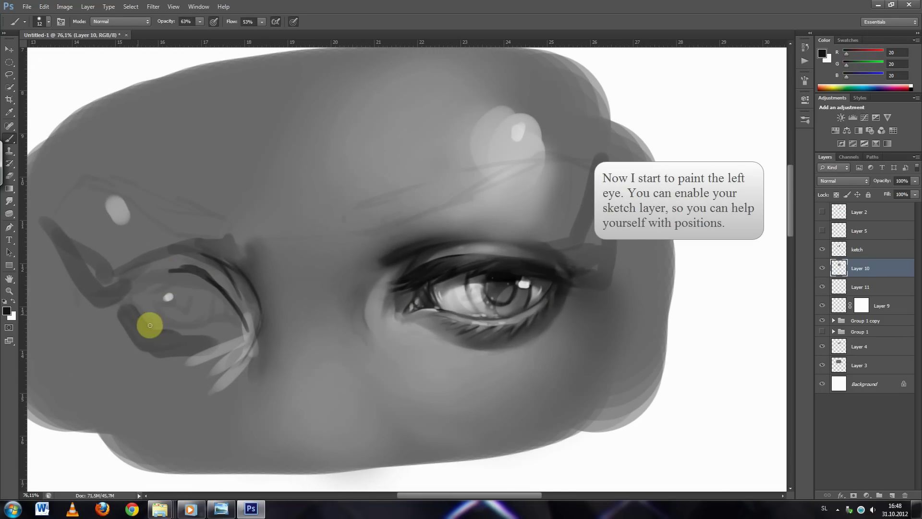
- Draw the left eye's iris and upper lid lines, then hide the sketch and set a 19 px brush
mouse_move(213, 309)
left_mouse_down()
mouse_move(216, 300)
mouse_move(165, 277)
mouse_move(118, 289)
left_mouse_up()
left_click(822, 250)
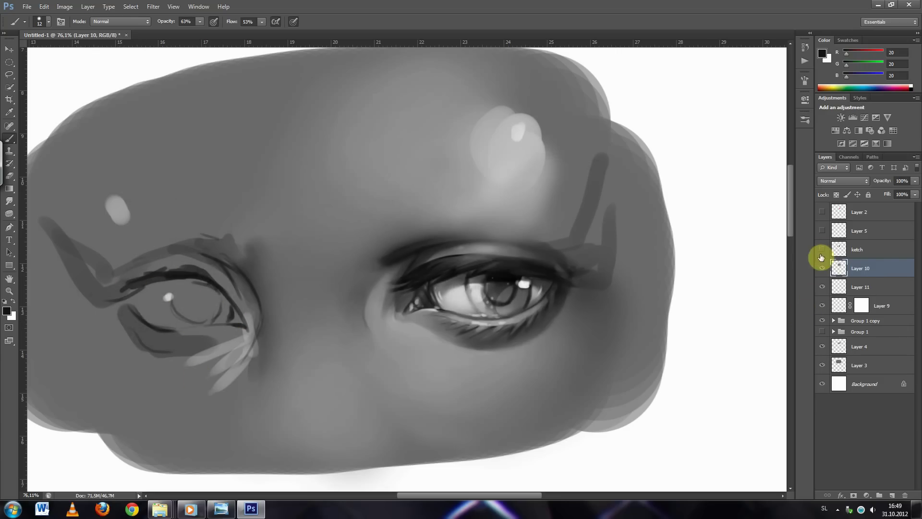
left_click_drag(433, 217, 284, 288)
right_click(357, 284)
type("19")
key("Return")
right_click(288, 237)
key("Escape")
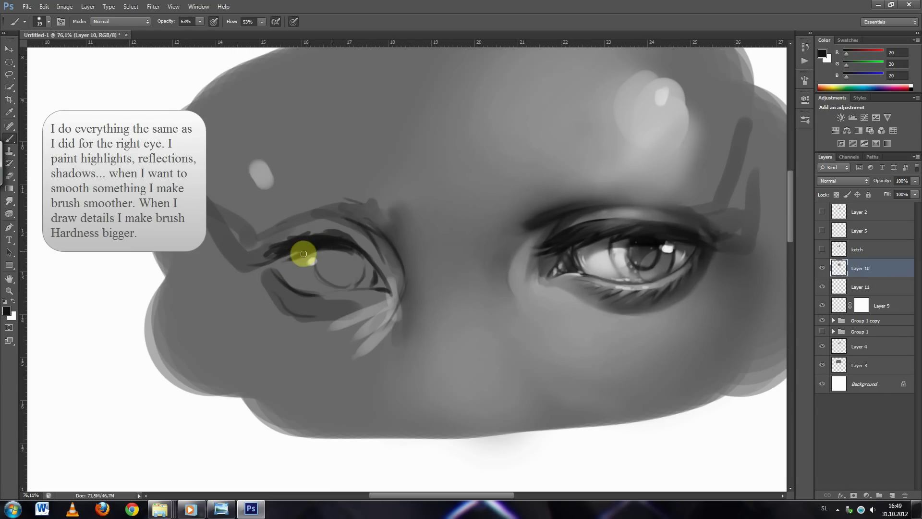
- Sample light and mid greys and paint a lighter tone onto the left eye's white
left_click(613, 271, "alt")
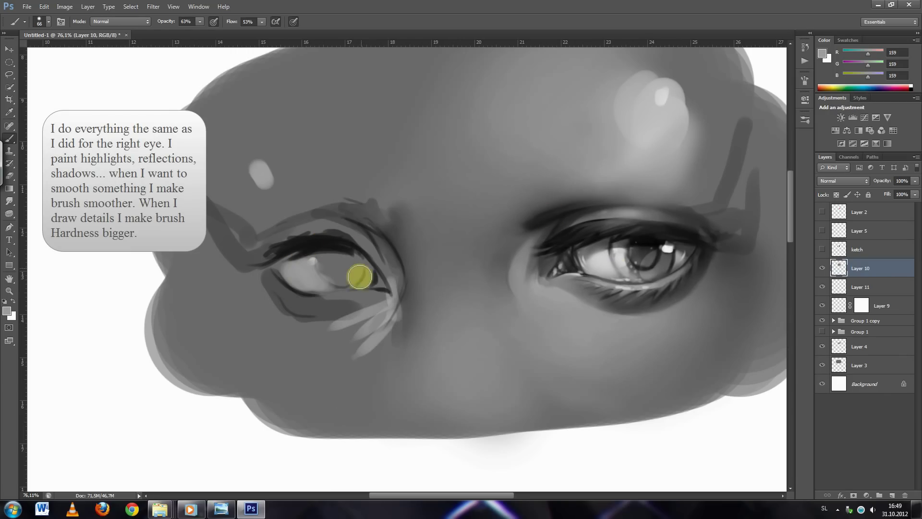
right_click(278, 282)
key("Return")
left_click(284, 268, "alt")
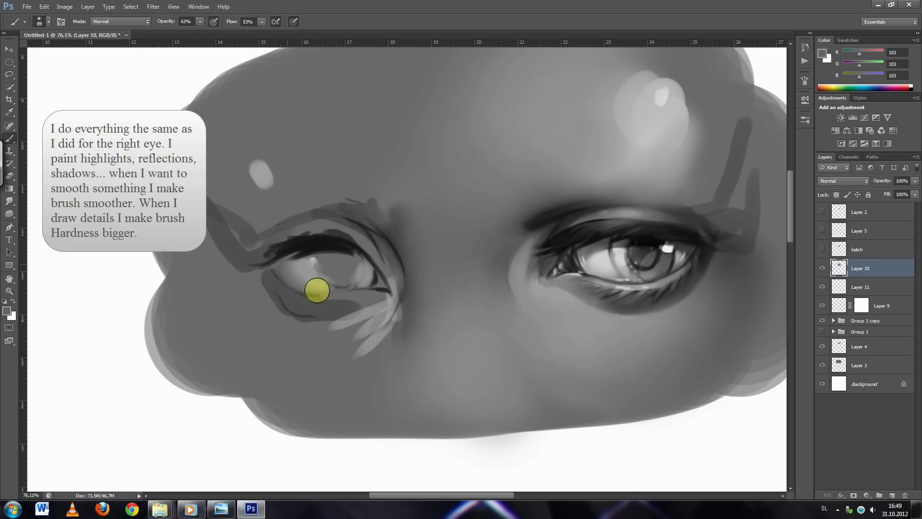
left_click(583, 251, "alt")
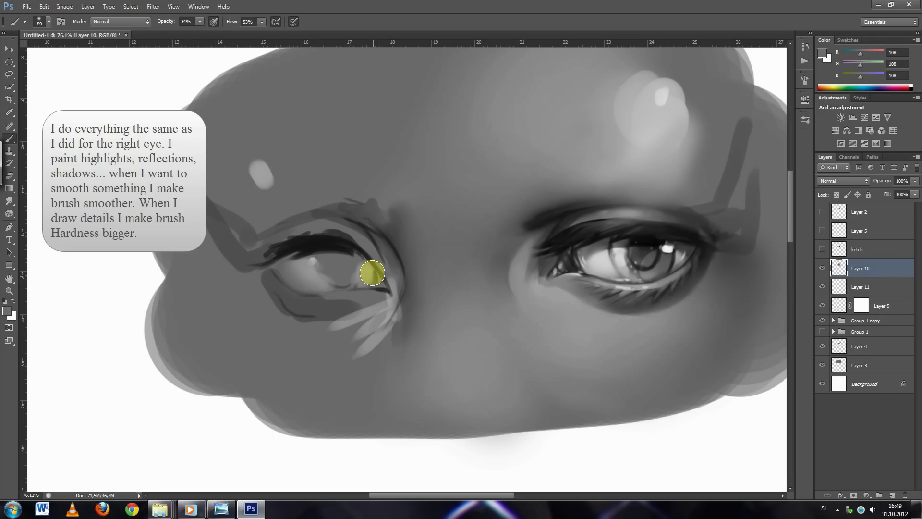
right_click(389, 264)
key("Return")
right_click(309, 274)
key("Return")
left_click_drag(298, 267, 333, 275)
- Sample dark and light greys from both eyes with a small detail brush
right_click(355, 279)
key("Return")
left_click(585, 251, "alt")
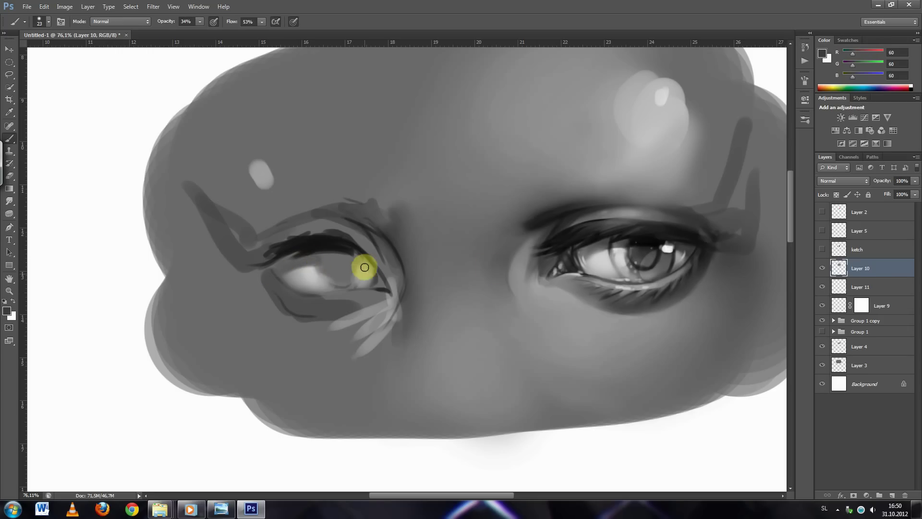
left_click(302, 273, "alt")
right_click(302, 274)
key("Return")
left_click(354, 272, "alt")
right_click(319, 274)
key("Return")
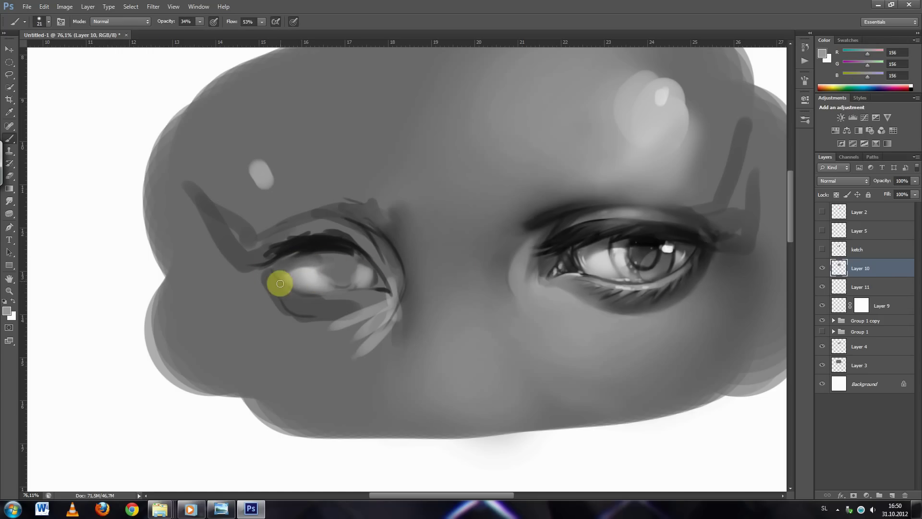
- Sample a slightly darker grey beside the left eye and enlarge the brush for broad shading
right_click(408, 297)
key("Return")
right_click(372, 318)
key("Return")
left_click(411, 304, "alt")
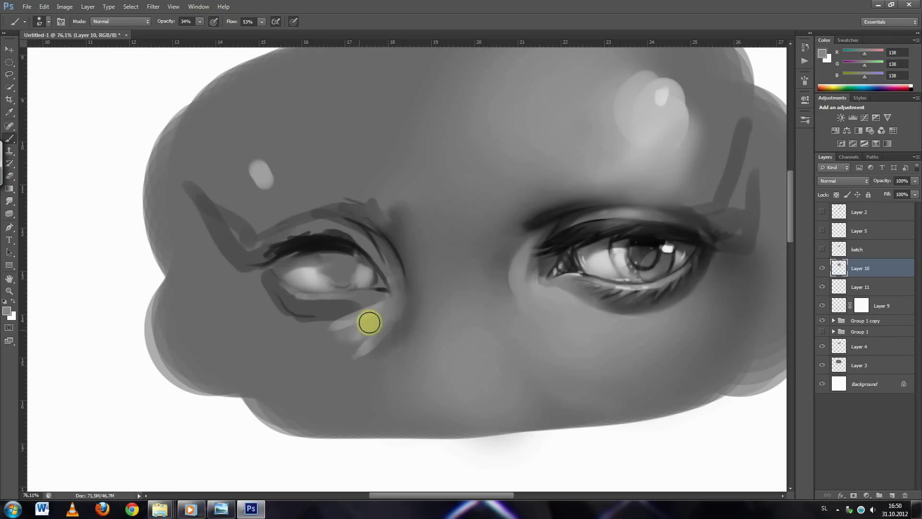
right_click(366, 319)
key("Return")
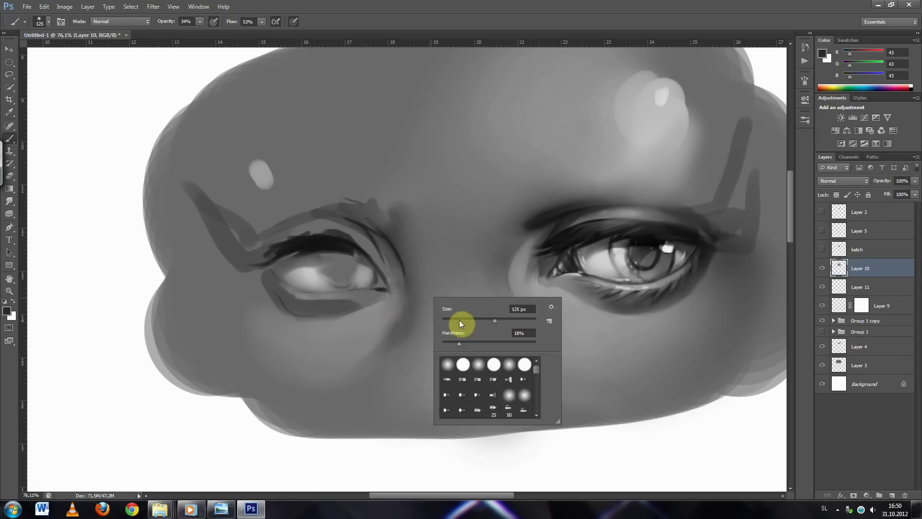
- Sample darker eye-corner greys and the cheek grey, enlarging the brush for cheek shading
left_click(399, 271, "alt")
left_click(411, 289, "alt")
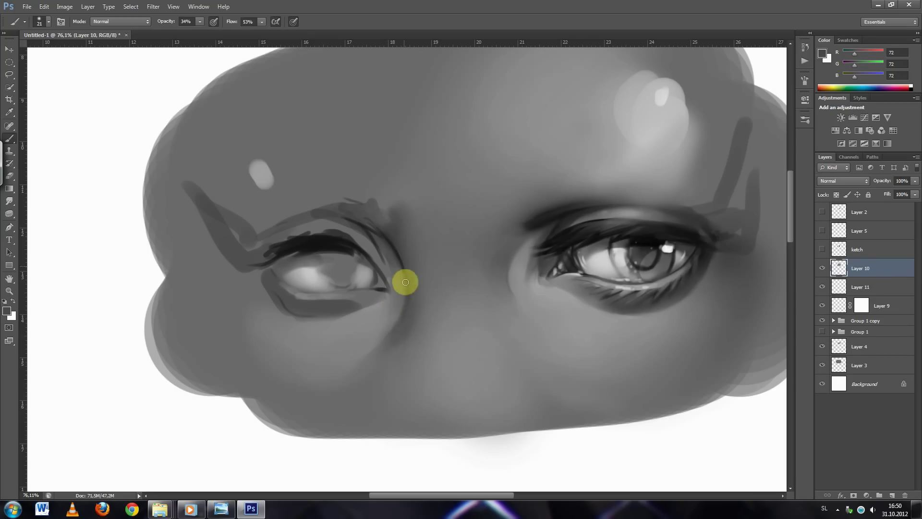
left_click(336, 376, "alt")
left_click(435, 385, "alt")
scroll(388, 393, "down", 3)
right_click(469, 422)
- Sample greys from the lower cheek and near the nose, then shrink the brush for eye detail
key("Return")
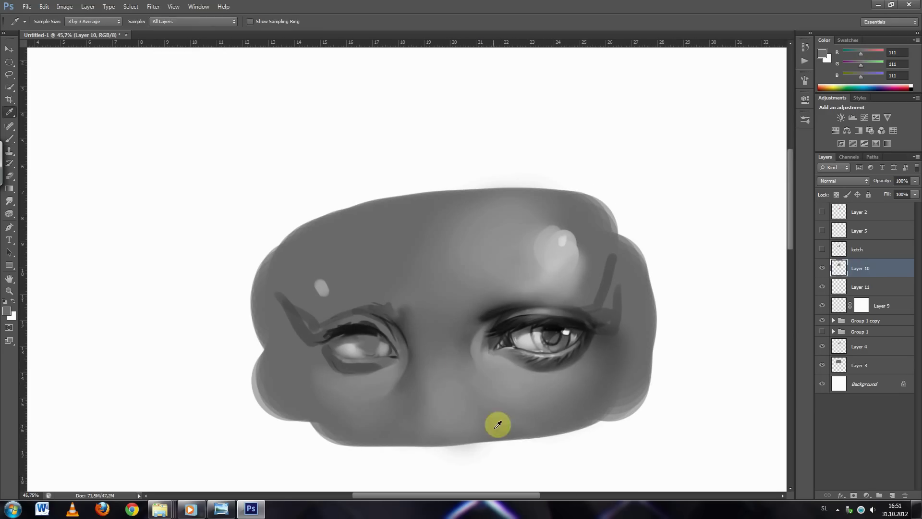
left_click(545, 410, "alt")
left_click(445, 383, "alt")
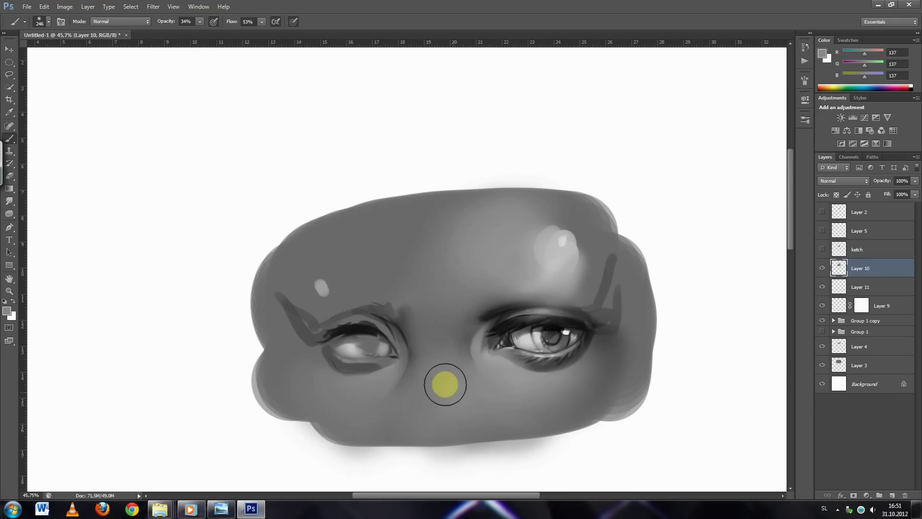
right_click(408, 356)
key("Return")
scroll(418, 433, "down", 3)
scroll(418, 355, "up", 5)
- Sample near-black and dark greys from the right eye, setting brush sizes 14 then 47
left_click(603, 275, "alt")
right_click(417, 289)
type("14")
key("Return")
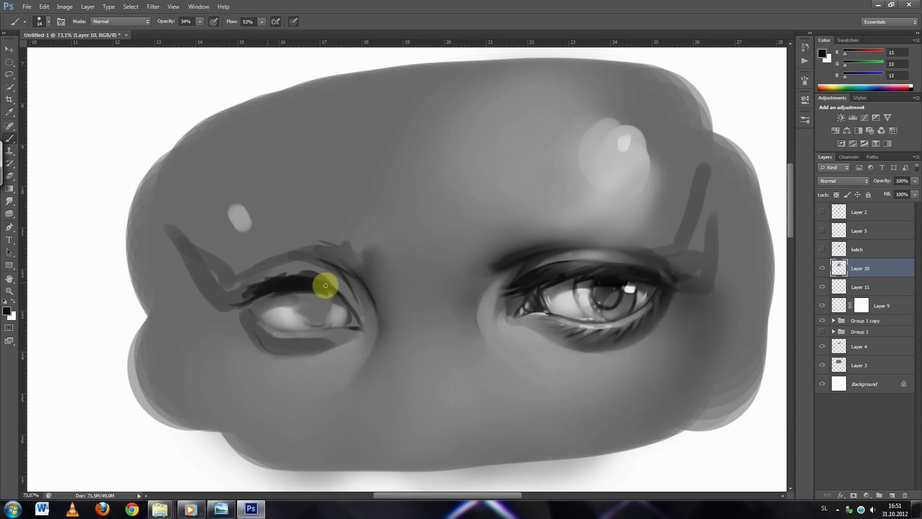
left_click(513, 309, "alt")
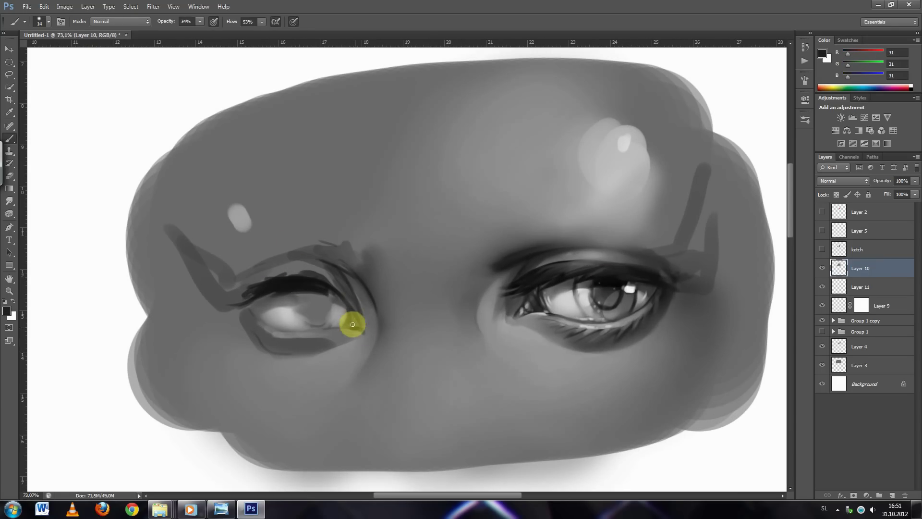
left_click(356, 313, "alt")
right_click(356, 313)
type("47")
key("Return")
- Darken the left eye's upper lid crease with a 12 px dark grey brush
scroll(366, 308, "up", 2)
left_click(313, 280, "alt")
right_click(330, 265)
type("12")
key("Return")
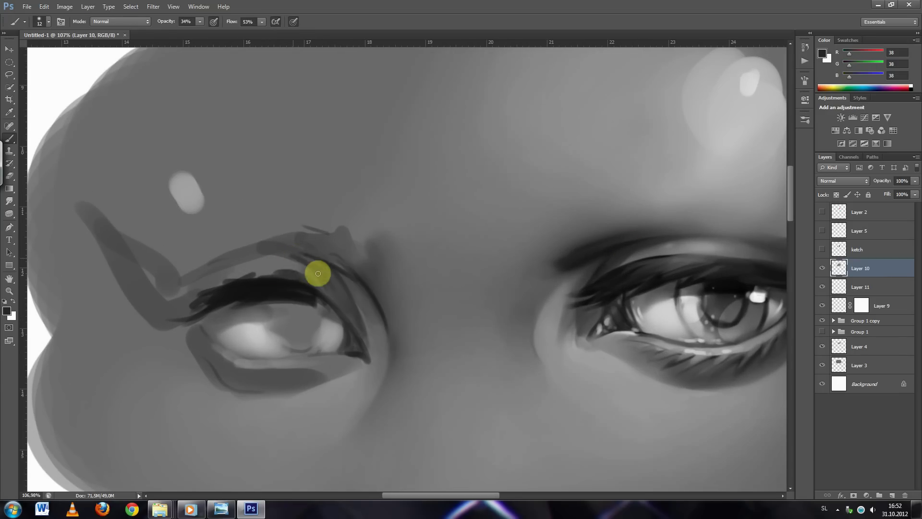
left_click_drag(306, 266, 326, 260)
- Sample dark and mid greys, setting the brush to 44 px then 110 px
left_click(371, 305, "alt")
right_click(377, 315)
type("44")
key("Return")
left_click(371, 278, "alt")
right_click(361, 257)
type("110")
key("Return")
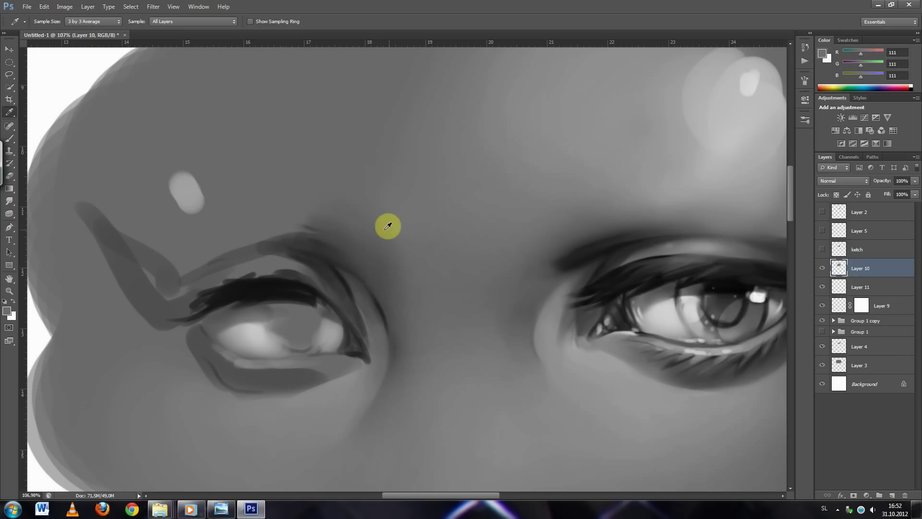
- Sample lighter and darker greys around the left eye's corner
left_click(370, 325, "alt")
left_click(338, 294, "alt")
left_click(368, 336, "alt")
left_click(372, 284, "alt")
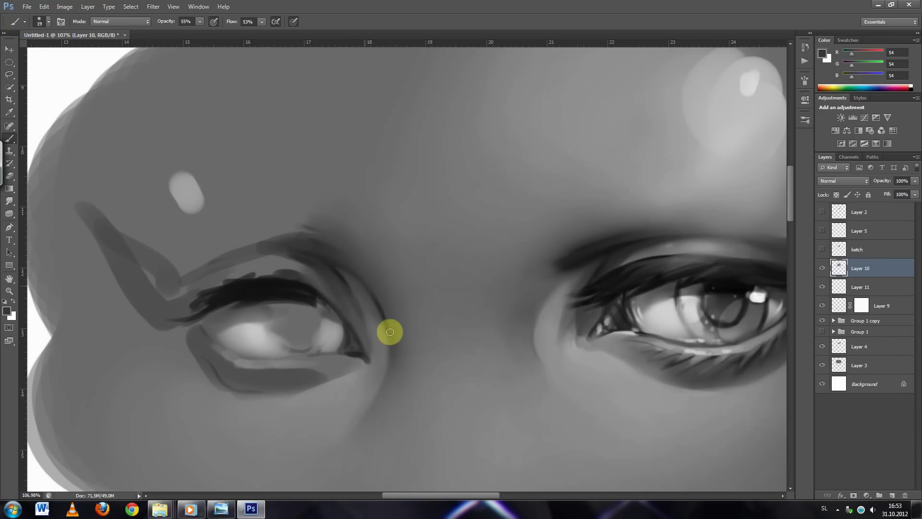
- Paint a fine, very dark line along the left eye's lower lid
scroll(291, 399, "up", 2)
right_click(405, 278)
key("bracketleft")
key("Return")
left_click(247, 237, "alt")
left_click_drag(160, 311, 208, 354)
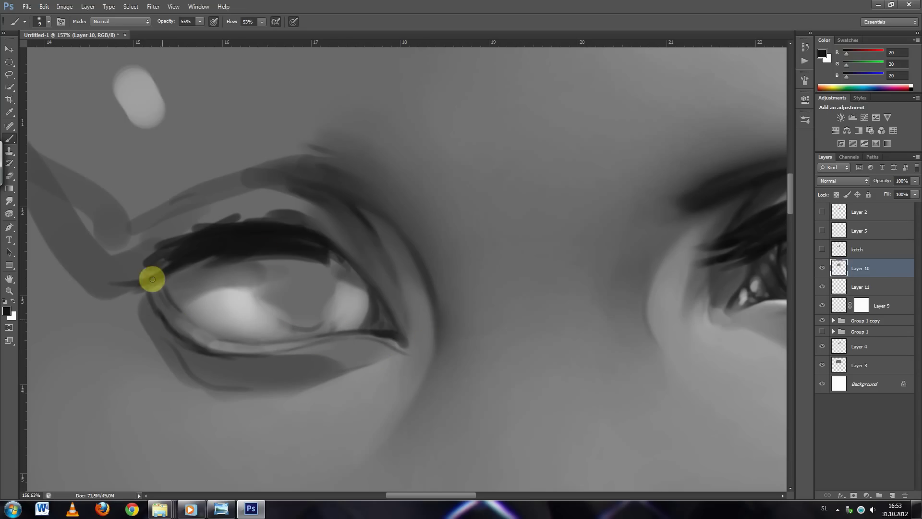
- Darken the upper lashes with a larger brush so they sweep toward the left
right_click(288, 237)
key("Return")
left_click_drag(305, 220, 148, 249)
scroll(384, 247, "down", 1)
scroll(538, 239, "down", 4)
scroll(433, 303, "up", 3)
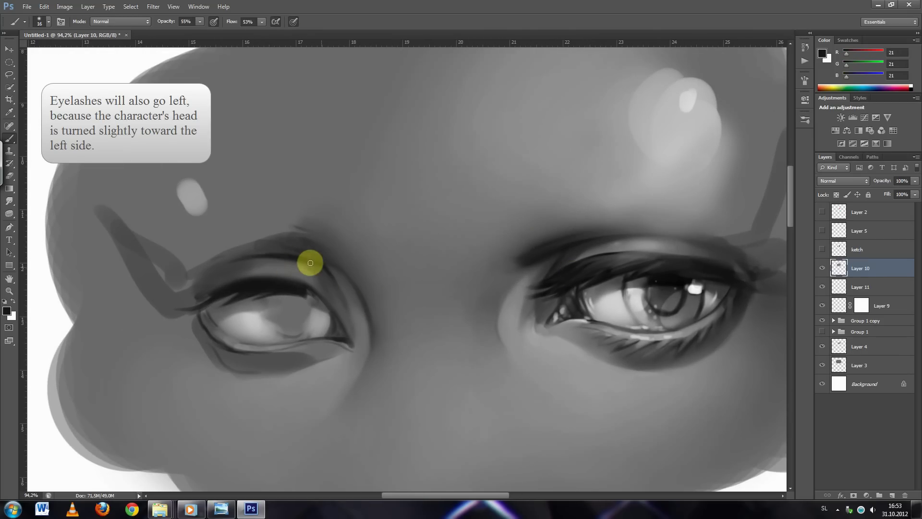
- Check the sketch lines, then duplicate the finished right eye's iris group
left_click(324, 269, "alt")
left_click(822, 249)
key("i")
left_click(823, 331)
right_click(869, 320)
left_click(851, 89)
key("Return")
key("v")
- Move the copied iris onto the left eye and scale and narrow it to fit
left_click_drag(658, 317, 287, 324)
key("ctrl+t")
left_click_drag(508, 174, 495, 185)
left_click_drag(307, 317, 298, 325)
left_click_drag(501, 270, 477, 261)
left_click_drag(308, 327, 299, 330)
double_click(284, 322)
- Add new Layer 12 above the copied iris group and sample a near-black
left_click(834, 264)
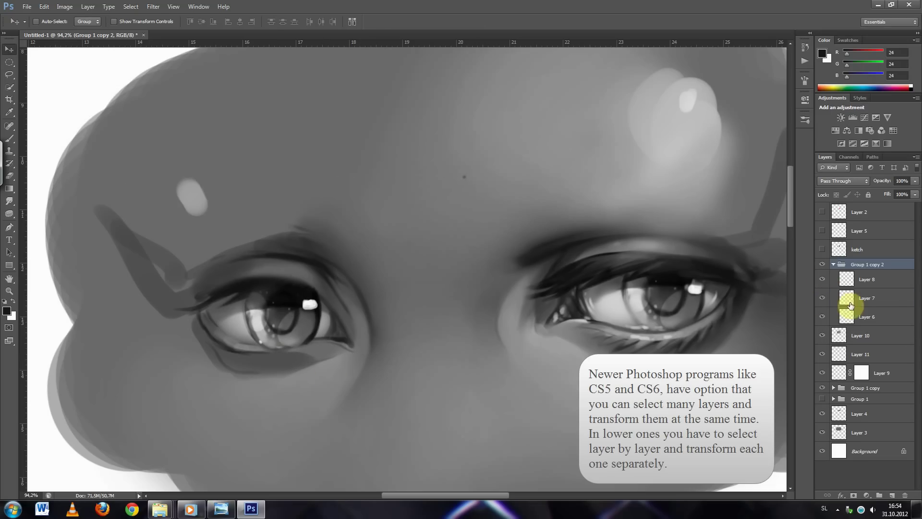
left_click(834, 264)
key("ctrl+shift+alt+n")
key("i")
left_click(324, 322)
- Return to the Brush and paint light-grey and white highlights into the left eye's iris
key("b")
right_click(320, 337)
key("Escape")
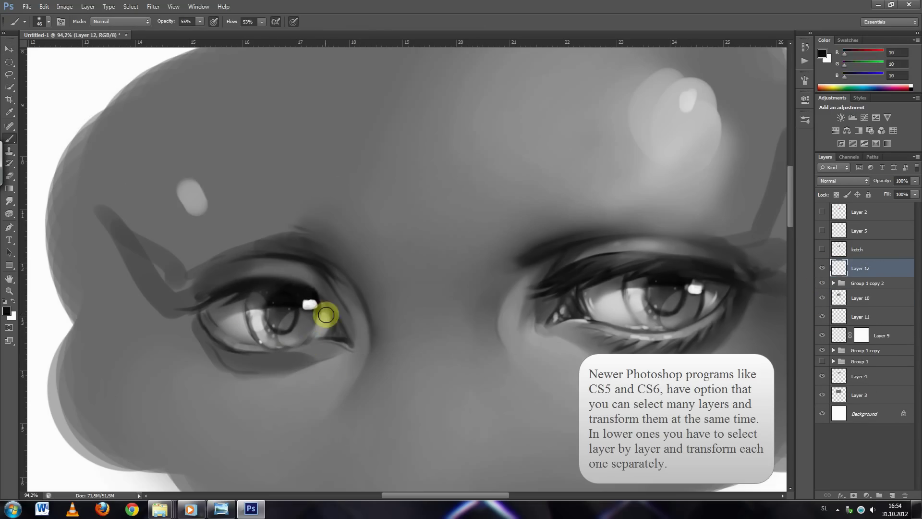
left_click(315, 296, "alt")
left_click(313, 339, "alt")
right_click(325, 326)
left_click(301, 345, "alt")
right_click(292, 356)
key("x")
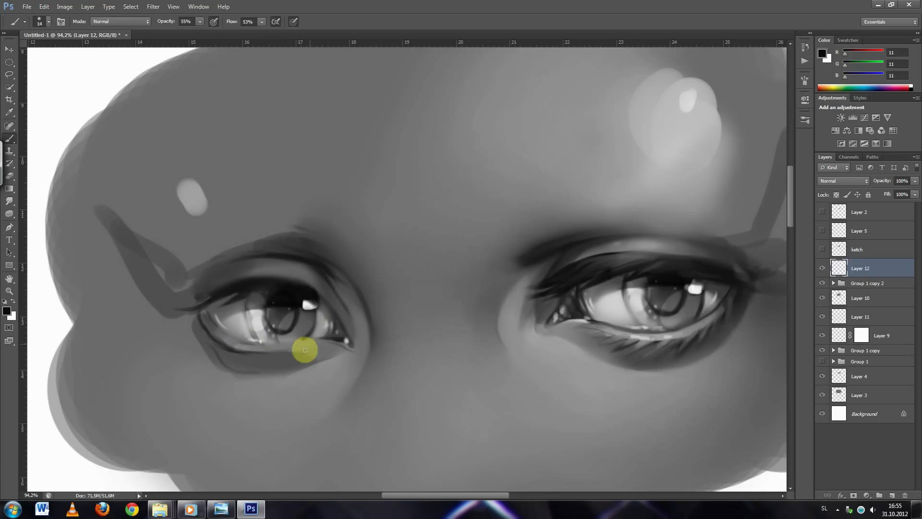
- Blend light and dark greys into the copied iris with an enlarged brush
left_click(258, 319, "alt")
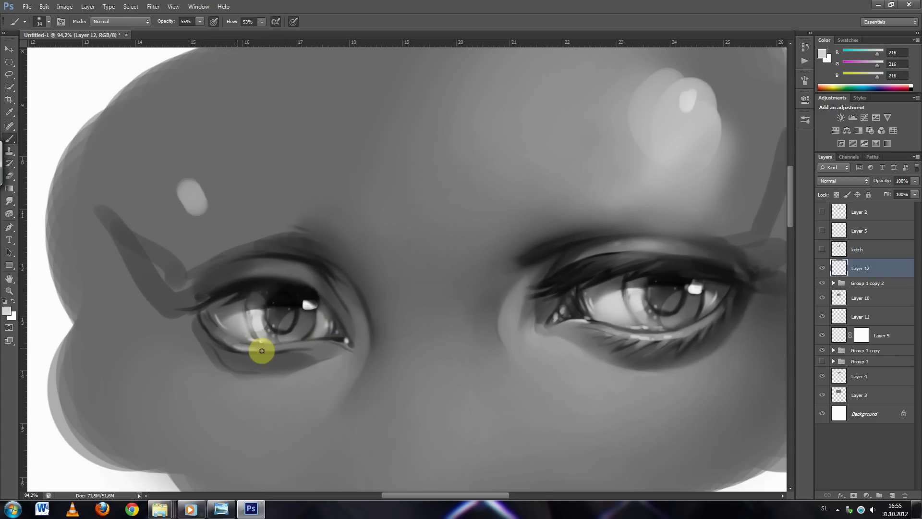
scroll(330, 349, "down", 5)
scroll(412, 397, "up", 4)
left_click(195, 345, "alt")
right_click(246, 352)
left_click_drag(254, 366, 270, 372)
key("Return")
- Paint dark-grey lashes along the left eye with a small brush
left_click(211, 362, "alt")
right_click(213, 349)
key("Return")
right_click(275, 331)
key("Return")
left_click(209, 328, "alt")
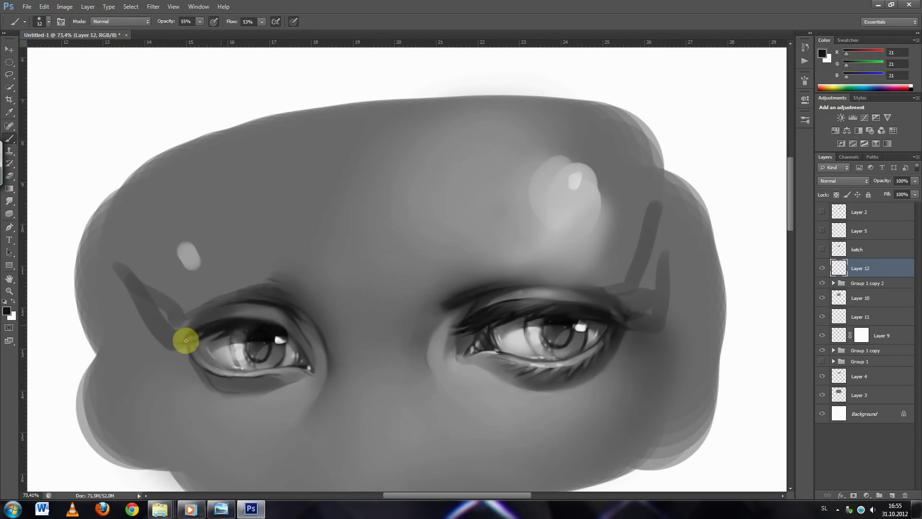
left_click(225, 329, "alt")
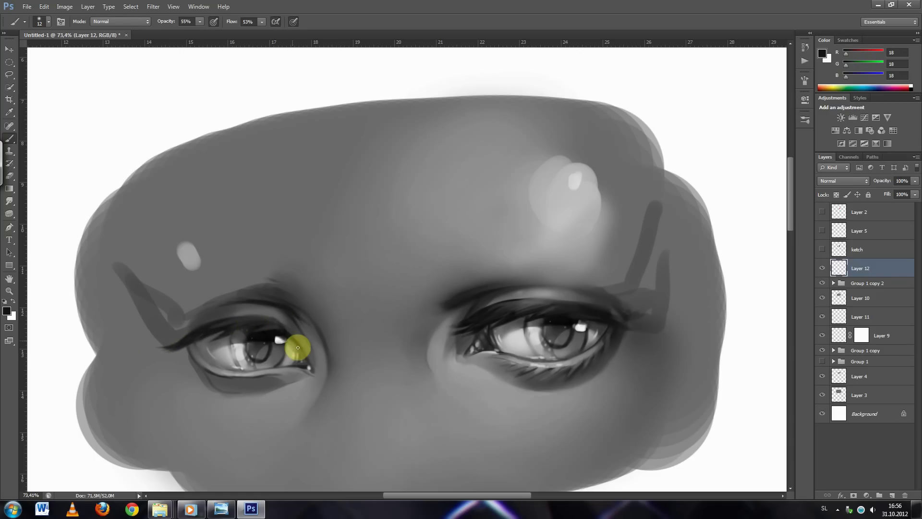
- Add more dark-grey shading around the left eye
scroll(310, 380, "down", 3)
scroll(269, 432, "down", 2)
scroll(298, 415, "up", 4)
scroll(288, 359, "up", 3)
left_click(289, 359, "alt")
right_click(288, 336)
key("Return")
right_click(274, 317)
key("Return")
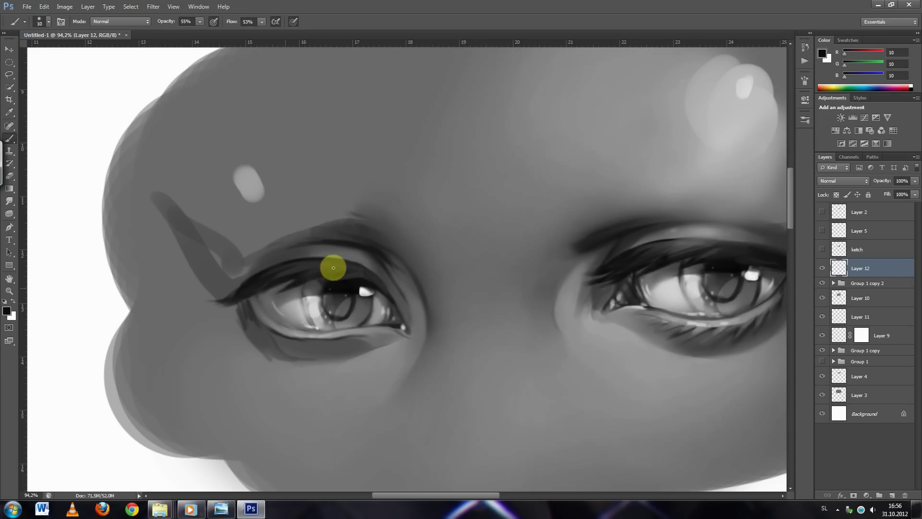
- Paint a fine dark eyeliner stroke at the left eye's outer corner
key("bracketright")
key("bracketright")
key("bracketright")
right_click(247, 298)
key("Return")
left_click_drag(249, 281, 213, 303)
right_click(252, 317)
key("Return")
left_click(252, 303, "alt")
- Shade the eye with near-black and light greys using a smaller brush
left_click(355, 326, "alt")
left_click(274, 332, "alt")
left_click_drag(288, 360, 375, 307)
right_click(375, 367)
key("Return")
left_click(304, 350, "alt")
left_click(580, 362, "alt")
left_click(319, 387, "alt")
- Darken the eyelash line and soften it with lighter greys
scroll(336, 346, "down", 3)
scroll(423, 365, "down", 2)
scroll(433, 379, "up", 2)
scroll(346, 346, "up", 2)
left_click(283, 328, "alt")
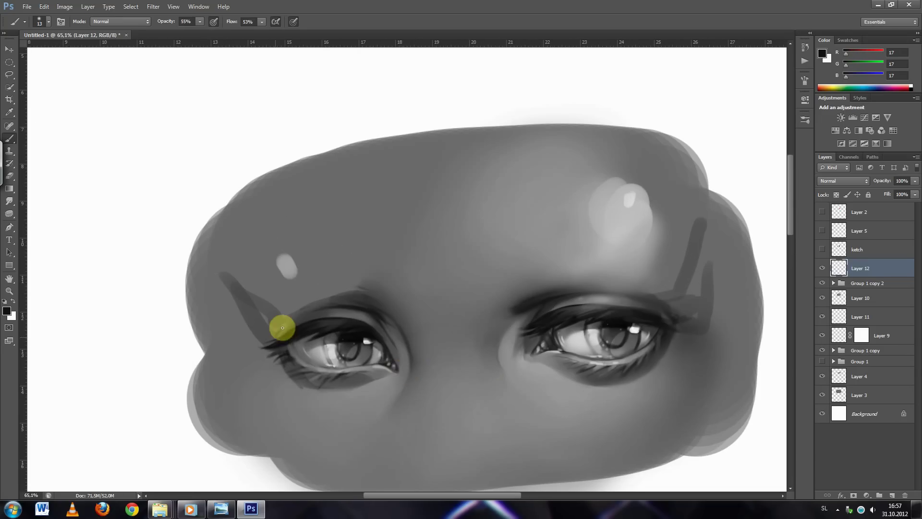
left_click(317, 317, "alt")
right_click(350, 305)
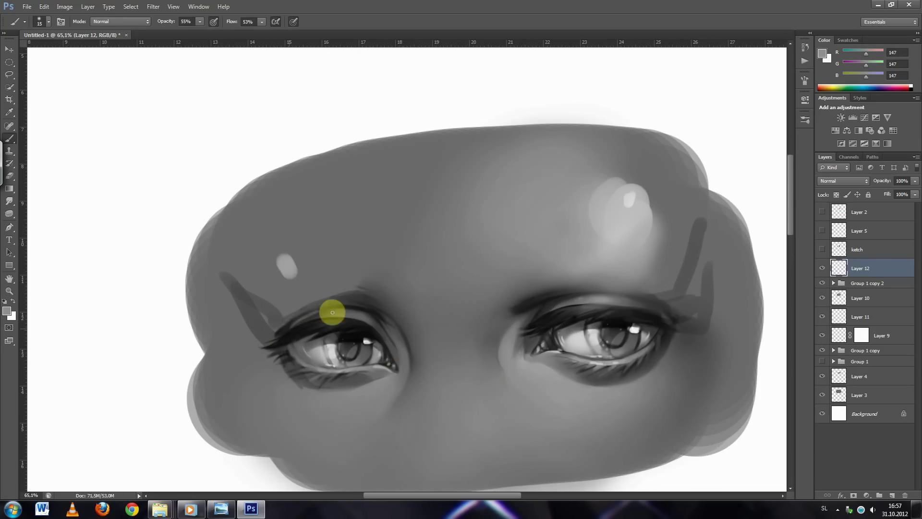
right_click(341, 316)
left_click(321, 314, "alt")
left_click(282, 331, "alt")
- Shade the upper lid line and lower lid with mid and dark greys
scroll(363, 323, "up", 3)
right_click(365, 321)
left_click(373, 345, "alt")
left_click(236, 310, "alt")
right_click(427, 324)
left_click(232, 430, "alt")
right_click(291, 427)
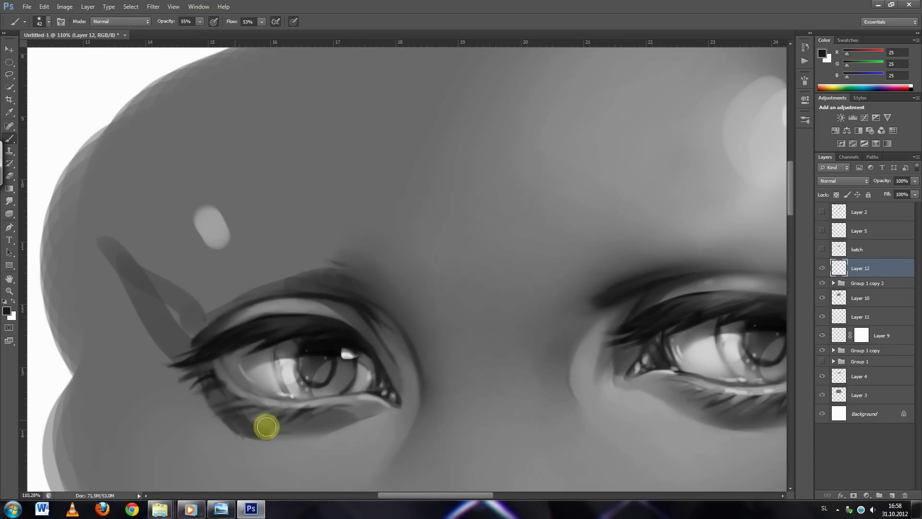
- Paint a near-black shadow under the left eye's lower lid
left_click(390, 414, "alt")
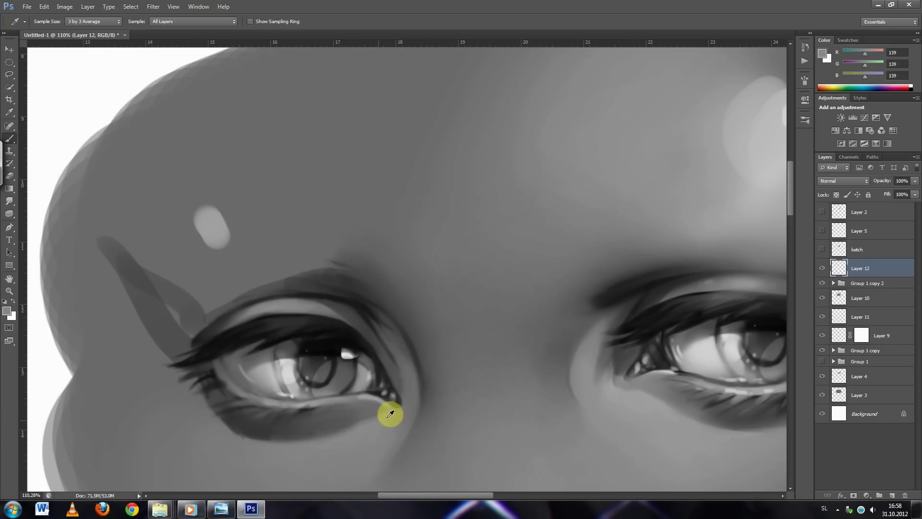
right_click(407, 424)
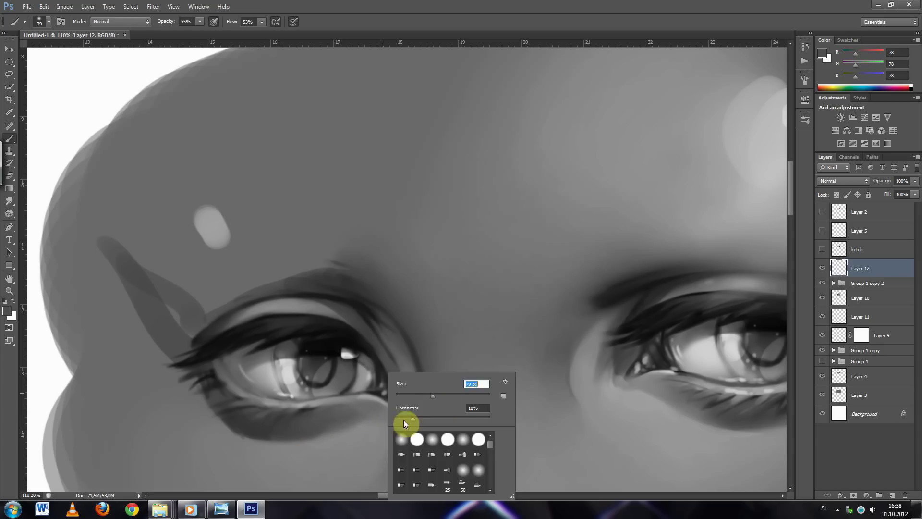
left_click(366, 415, "alt")
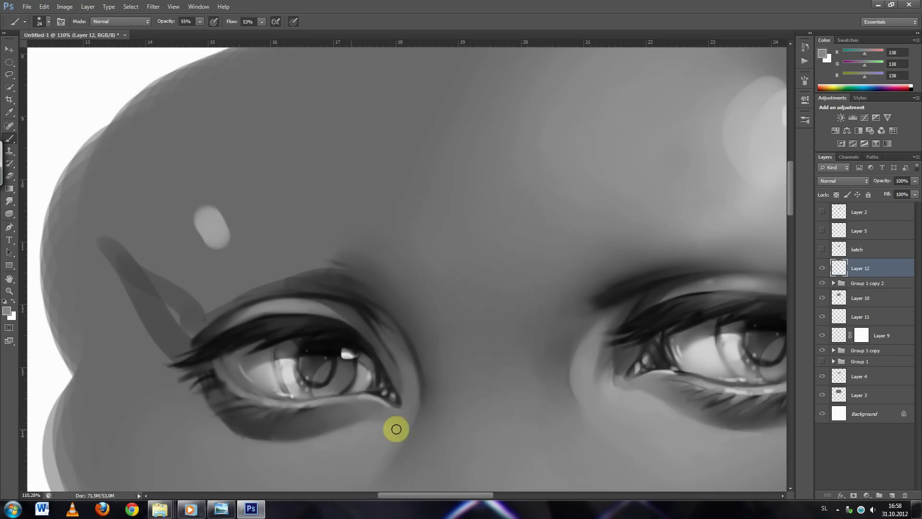
right_click(418, 396)
left_click(211, 369, "alt")
left_click_drag(212, 370, 175, 386)
- Refine the lower-lid shading with dark and light greys at varied brush sizes
left_click(244, 421, "alt")
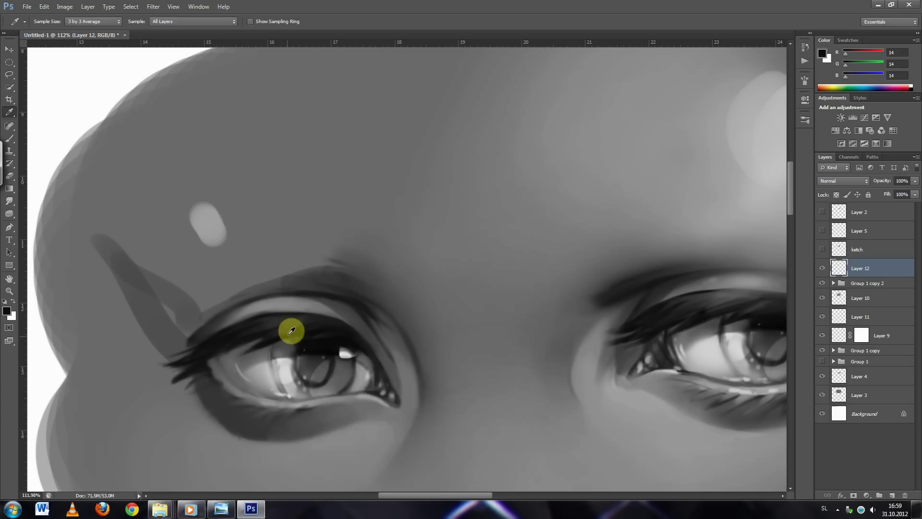
left_click(224, 365, "alt")
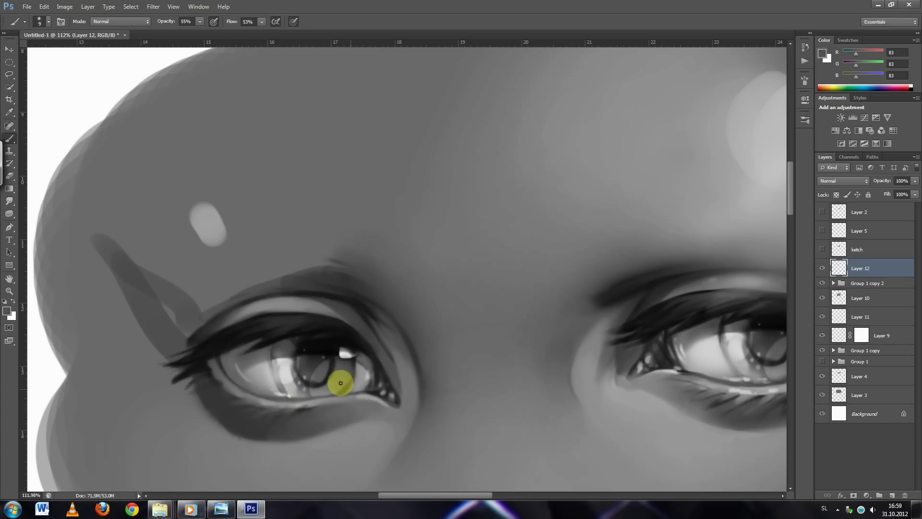
left_click(308, 400, "alt")
right_click(297, 371)
left_click(233, 350)
right_click(371, 349)
left_click(670, 377, "alt")
right_click(397, 374)
- Add fine dark and mid-grey detail to the eye with a size-9 brush
left_click(264, 405)
right_click(355, 368)
type("9")
key("Return")
left_click(297, 413, "alt")
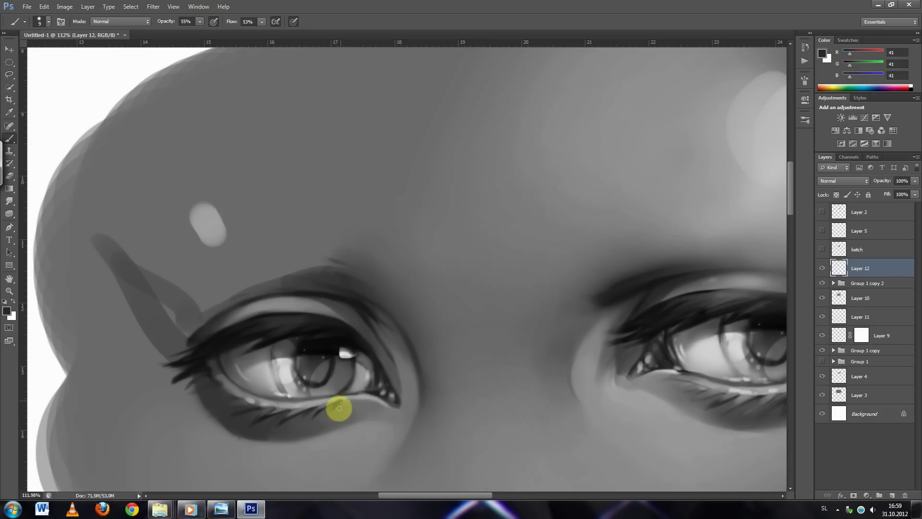
left_click(232, 421, "alt")
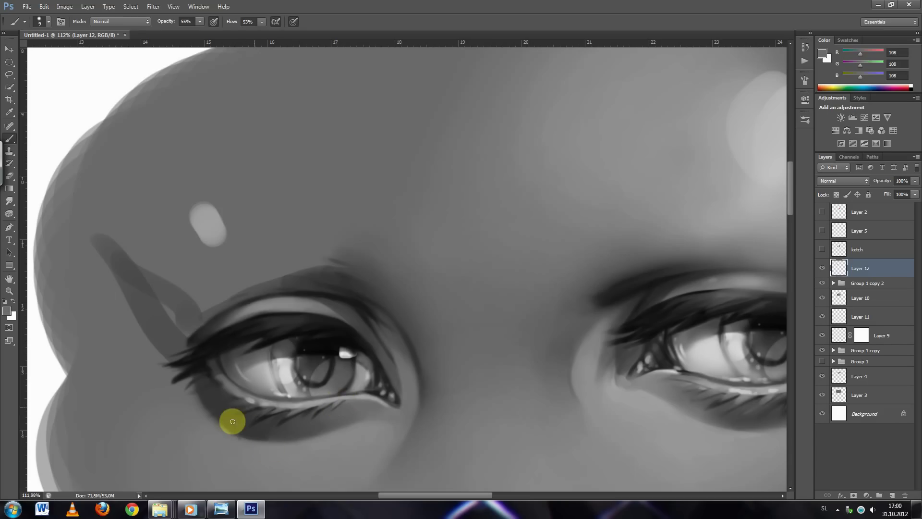
left_click(217, 375, "alt")
- Soften the eye shading with light grey at brush sizes 42 and 25
right_click(211, 370)
type("42")
key("Return")
scroll(217, 421, "down", 3)
scroll(312, 355, "up", 2)
left_click(256, 328, "alt")
right_click(257, 329)
type("25")
key("Return")
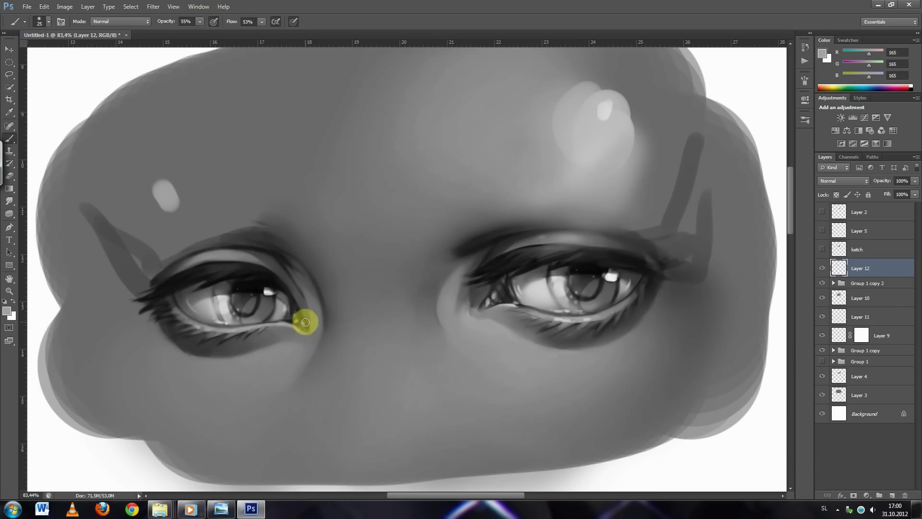
- Hide the sketch lines and shade the left eyelid with mid and dark greys
scroll(428, 298, "down", 2)
left_click(822, 254)
scroll(466, 250, "down", 5)
scroll(419, 120, "up", 1)
scroll(319, 235, "up", 7)
left_click(331, 253, "alt")
left_click(315, 245, "alt")
left_click(360, 233, "alt")
right_click(273, 241)
left_click_drag(302, 282, 319, 282)
key("Return")
- Shade the brow crease above the left eye with a 91-pixel brush
right_click(303, 226)
key("Escape")
left_click(330, 222, "alt")
right_click(298, 218)
left_click_drag(336, 239, 353, 239)
key("Return")
left_click(205, 267, "alt")
left_click_drag(225, 224, 294, 200)
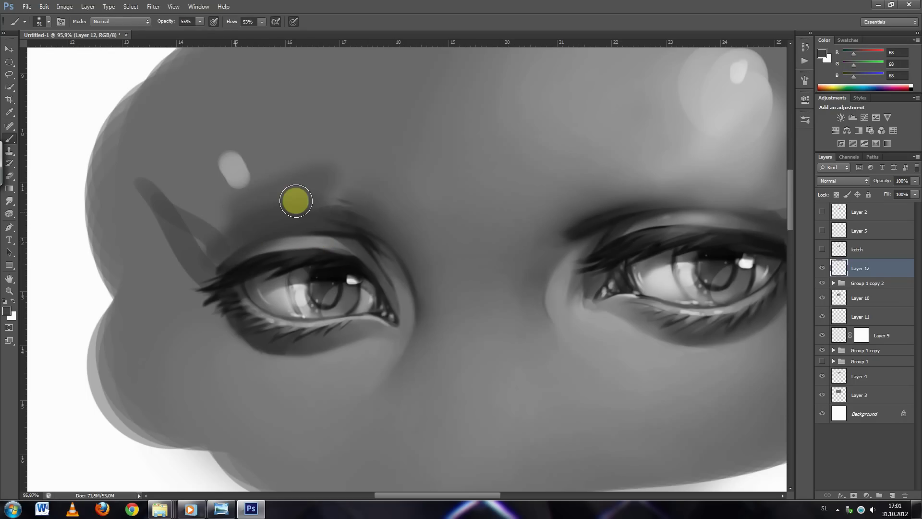
left_click(359, 202, "alt")
- Paint a dark grey stroke near the left brow
left_click(217, 268, "alt")
left_click_drag(217, 268, 197, 249)
scroll(288, 230, "down", 3)
scroll(377, 206, "up", 1)
- Show the sketch again and add Layer 13 for the eyebrows
left_click(824, 254)
left_click(893, 495)
left_click(422, 278, "alt")
right_click(427, 305)
- At 64% brush opacity, outline and fill the right eyebrow with dark grey strokes
left_click_drag(200, 21, 204, 33)
mouse_move(338, 249)
left_mouse_down()
mouse_move(469, 205)
mouse_move(554, 206)
left_mouse_up()
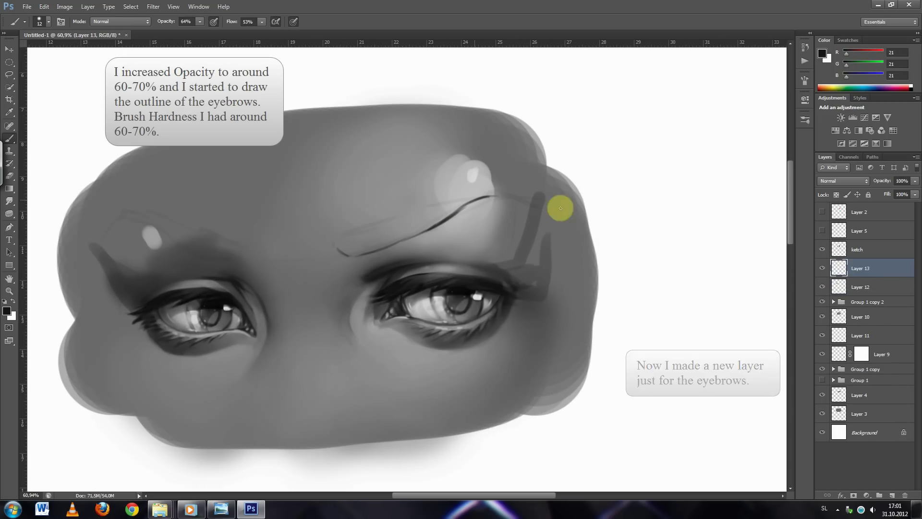
left_click_drag(478, 196, 525, 191)
right_click(409, 251)
left_click_drag(338, 250, 480, 195)
left_click(426, 221, "alt")
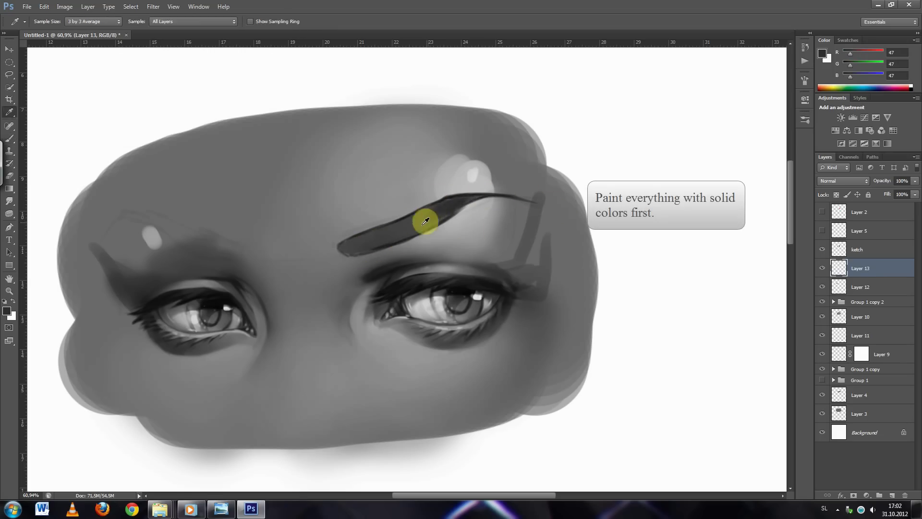
right_click(386, 273)
left_click(361, 251)
right_click(354, 243)
key("Return")
left_click(350, 238, "alt")
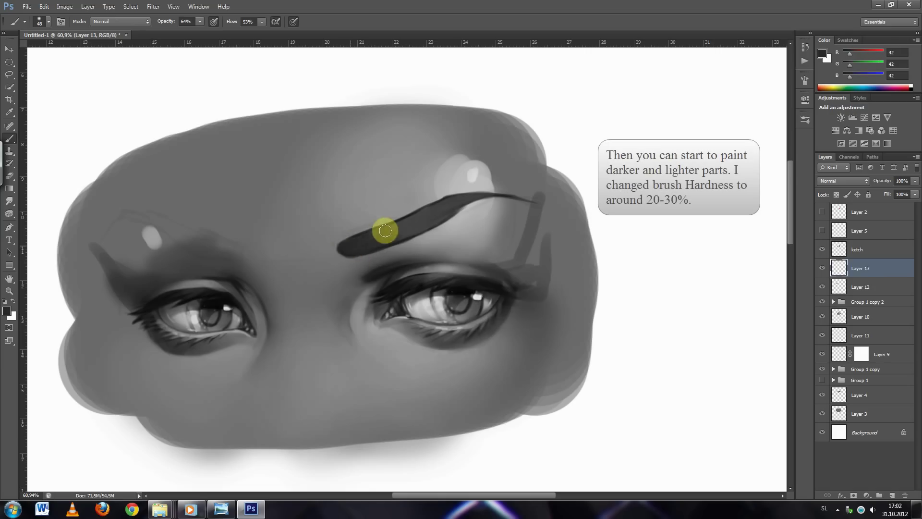
key("bracketright")
key("bracketright")
left_click_drag(465, 196, 446, 196)
- Paint the left eyebrow as a thick near-black stroke with a 17–19 px brush
left_click(410, 222, "alt")
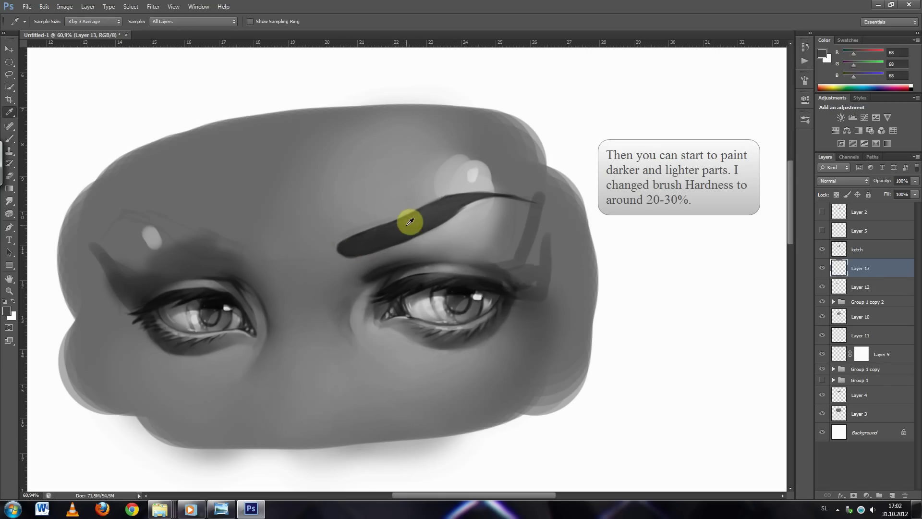
left_click(461, 202, "alt")
right_click(333, 289)
left_click_drag(334, 290, 335, 289)
key("Return")
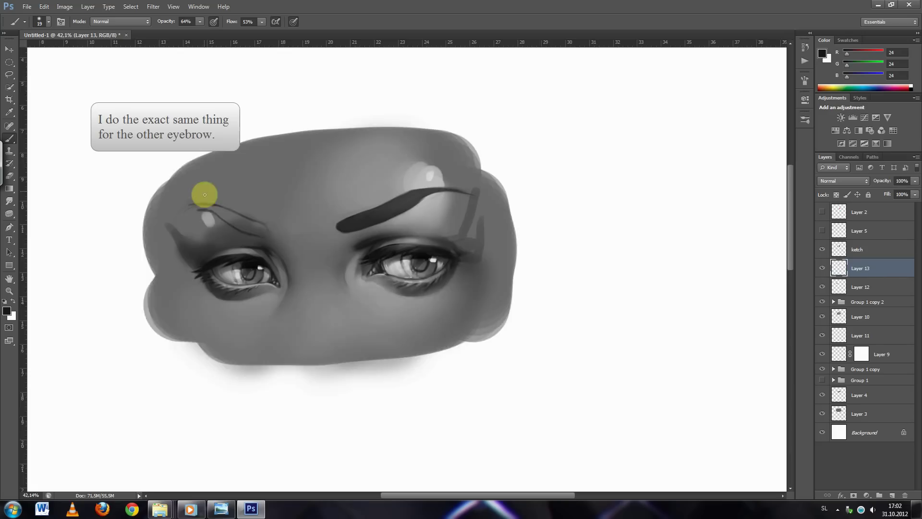
left_click_drag(251, 204, 789, 257)
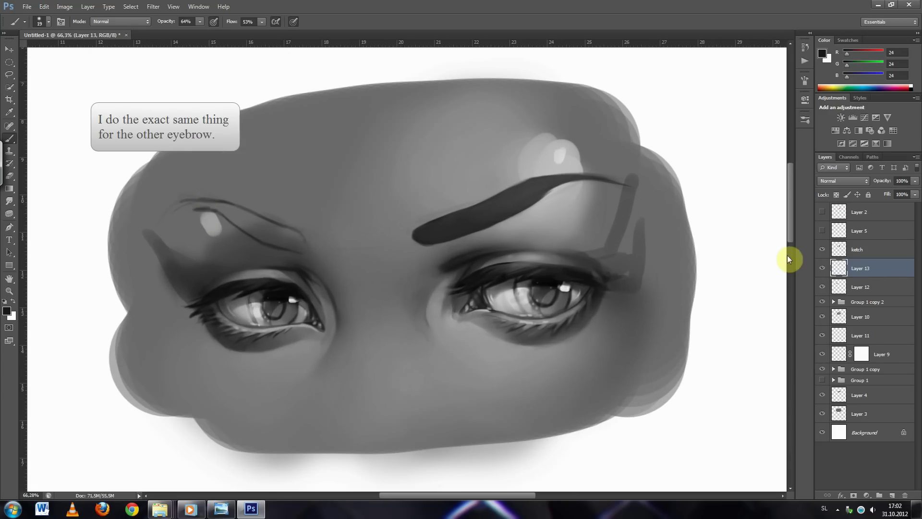
mouse_move(165, 221)
left_mouse_down()
mouse_move(210, 203)
mouse_move(252, 218)
left_mouse_up()
left_click(241, 215, "alt")
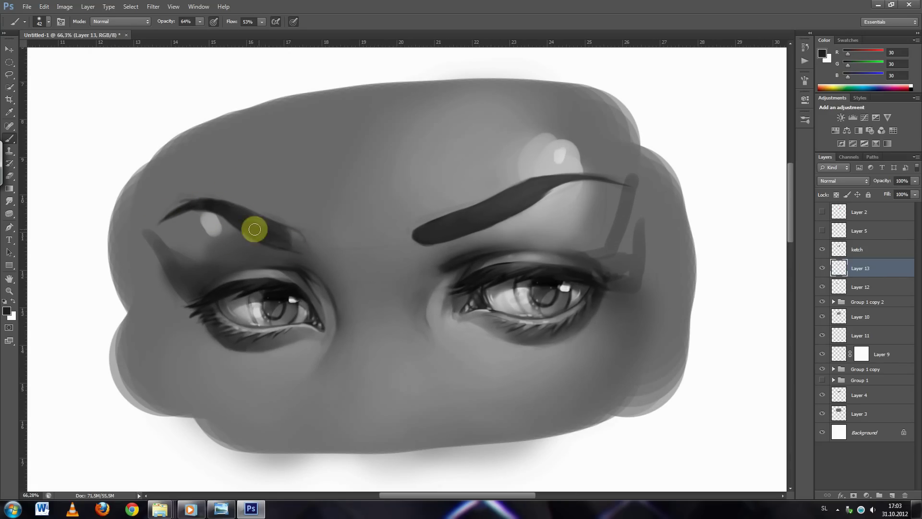
left_click(274, 288, "alt")
right_click(278, 245)
left_click_drag(288, 266, 291, 266)
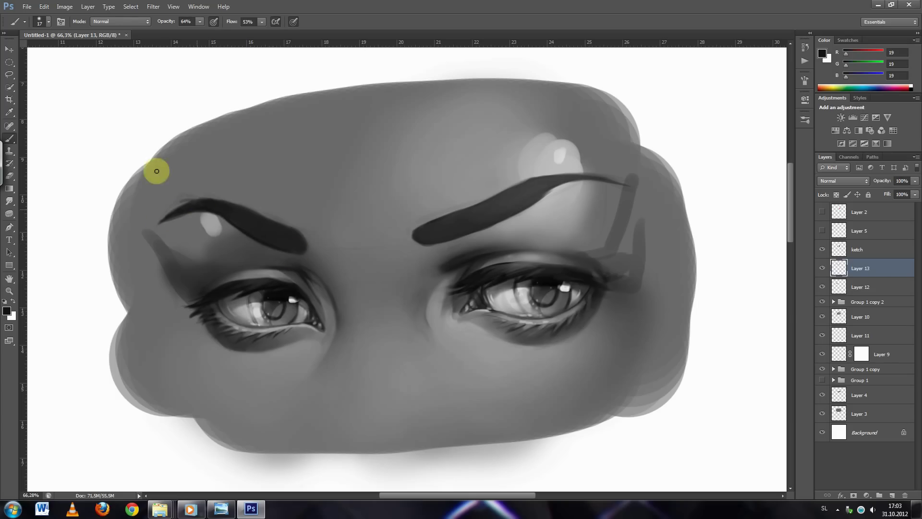
- Trim the eyebrow edges with an enlarged Eraser and hide the sketch layer
key("e")
right_click(221, 190)
key("Escape")
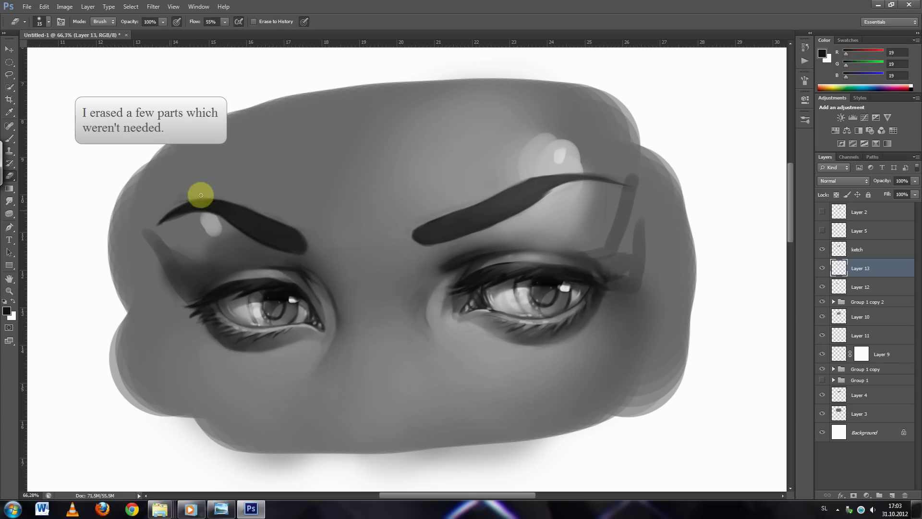
key("bracketright")
key("bracketright")
left_click(823, 249)
scroll(509, 245, "down", 4)
scroll(434, 250, "up", 3)
scroll(434, 249, "up", 1)
- Add a new shading layer and, at 48% opacity, darken the light patch left of the brow
left_click(860, 287)
key("ctrl+shift+alt+n")
key("b")
left_click(206, 212, "alt")
right_click(204, 219)
left_click_drag(166, 21, 159, 21)
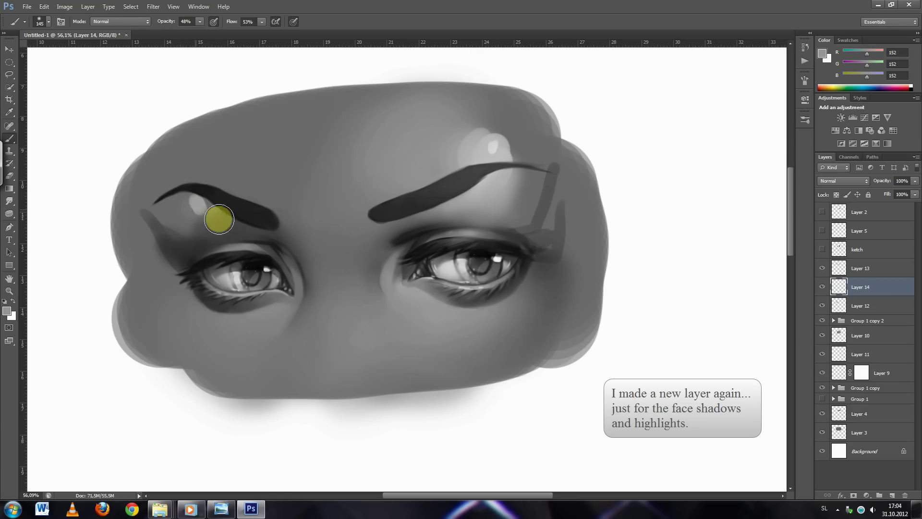
left_click(188, 210, "alt")
left_click_drag(188, 210, 157, 207)
- With the brush enlarged to 89–158 px, soften the highlight above the right eye
left_click(226, 214, "alt")
key("bracketright")
key("bracketright")
key("bracketright")
right_click(232, 238)
left_click(190, 262, "alt")
left_click(180, 270, "alt")
right_click(186, 287)
key("Return")
key("bracketright")
key("bracketright")
key("bracketright")
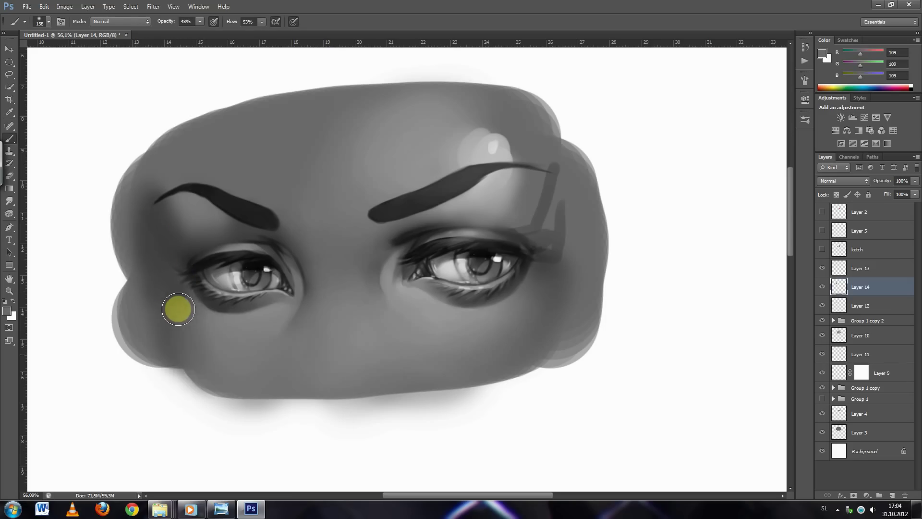
left_click(184, 326, "alt")
right_click(449, 263)
key("Return")
mouse_move(480, 144)
left_mouse_down()
mouse_move(502, 150)
mouse_move(511, 171)
left_mouse_up()
- Paint light grey over the dark stroke beside the right eye using a 215 px brush
left_click(497, 138, "alt")
left_click(525, 233, "alt")
mouse_move(546, 205)
left_mouse_down()
mouse_move(511, 230)
mouse_move(478, 214)
mouse_move(495, 199)
left_mouse_up()
right_click(525, 197)
key("Return")
left_click(474, 212, "alt")
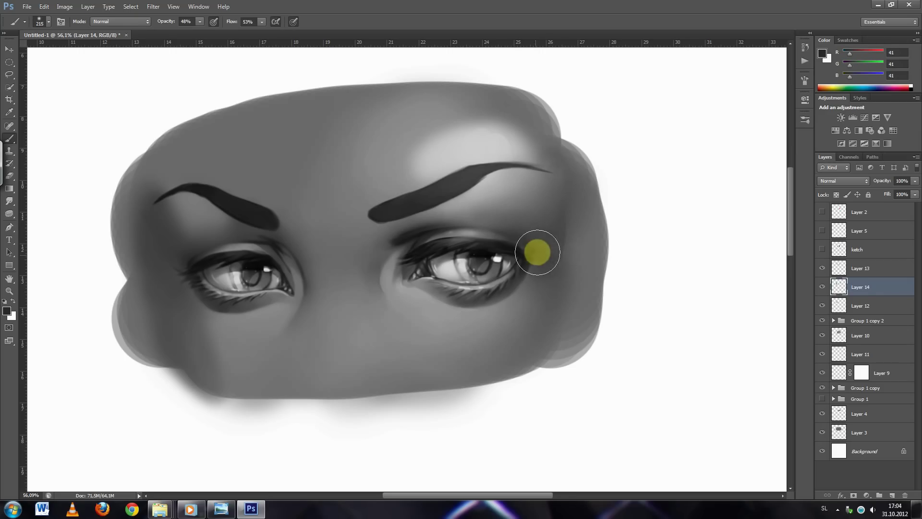
left_click(540, 323, "alt")
right_click(462, 259)
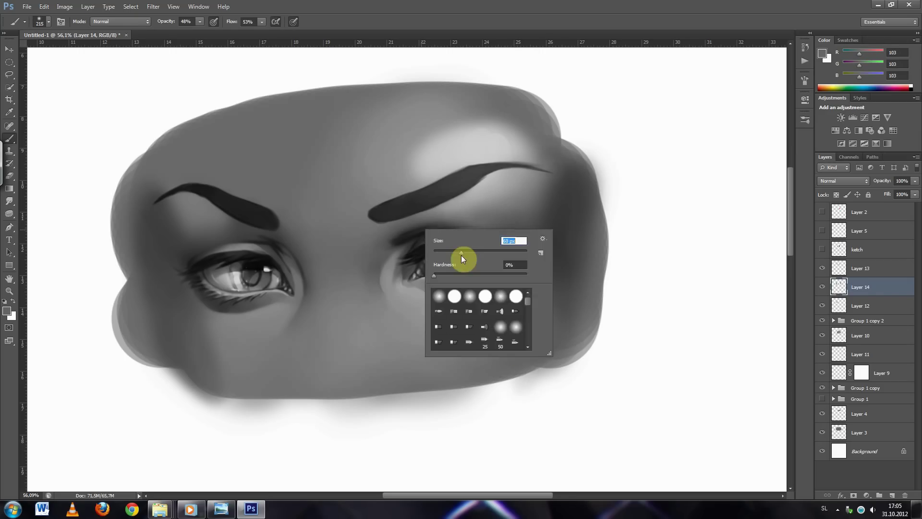
key("Return")
left_click(564, 189, "alt")
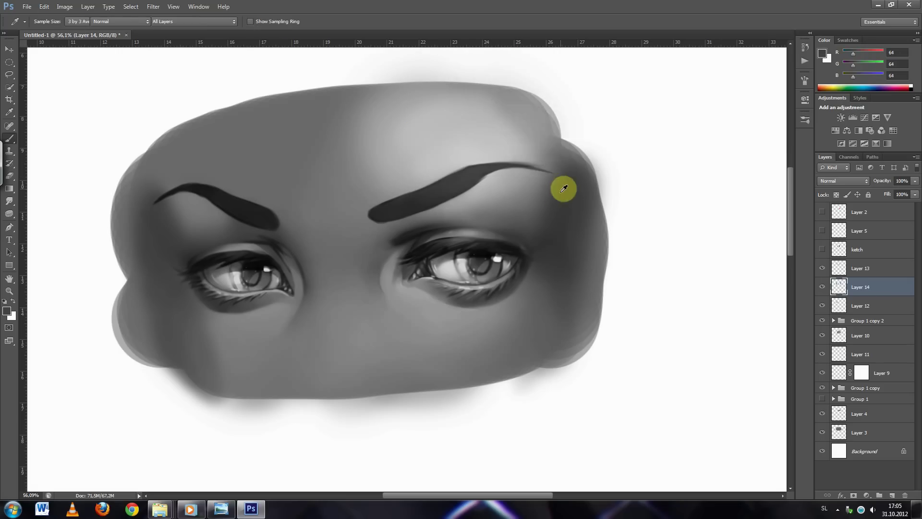
left_click(521, 134, "alt")
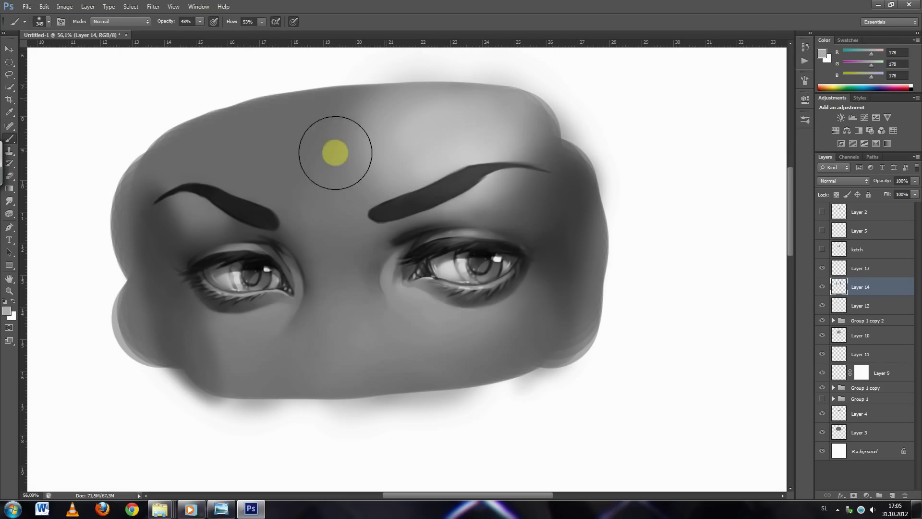
- Sample greys around the left brow and eye, enlarging the brush to 339 px
left_click(177, 189, "alt")
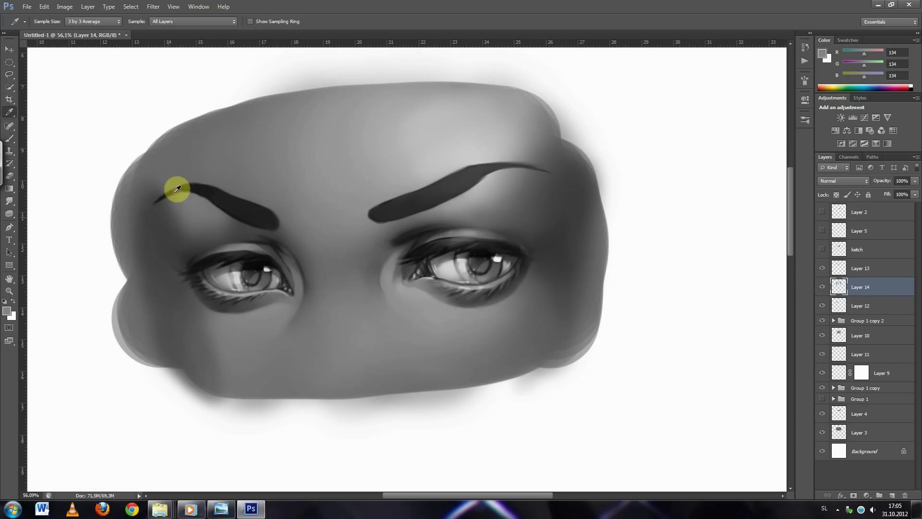
left_click(192, 150, "alt")
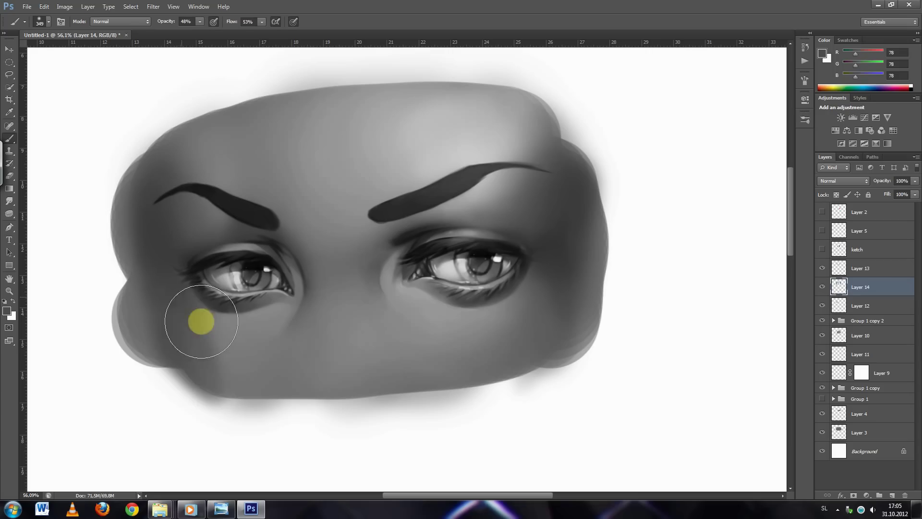
scroll(477, 203, "down", 3)
right_click(478, 203)
left_click(356, 248, "alt")
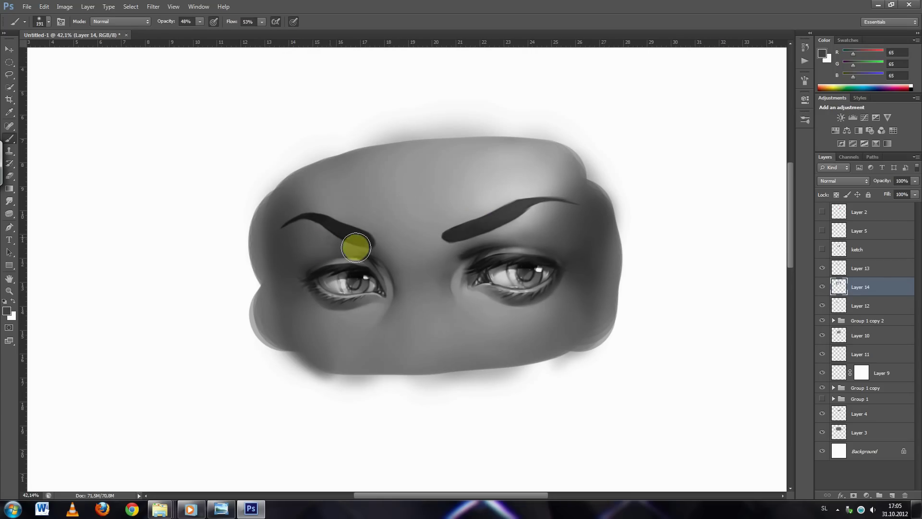
left_click(330, 259, "alt")
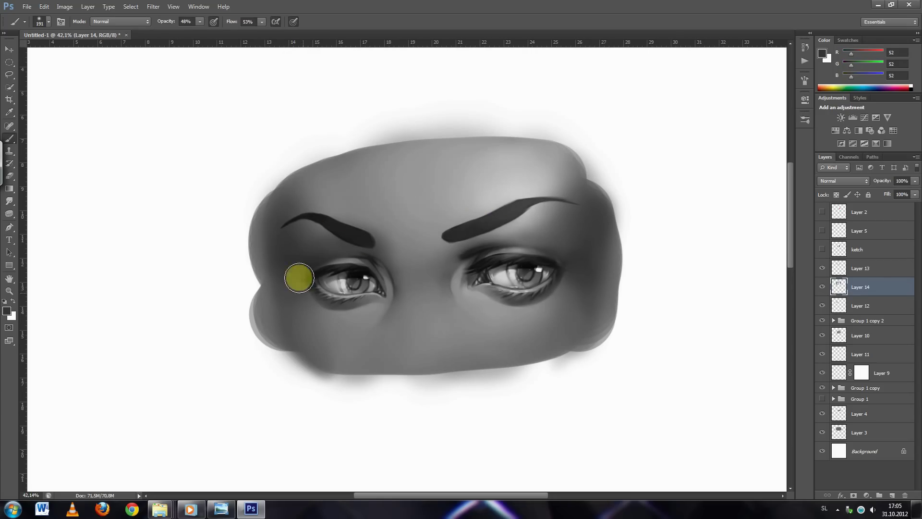
left_click_drag(399, 252, 424, 257)
left_click(409, 263, "alt")
right_click(409, 265)
left_click_drag(461, 294, 490, 313)
- Lighten the areas under both eyes with soft light grey strokes
key("Return")
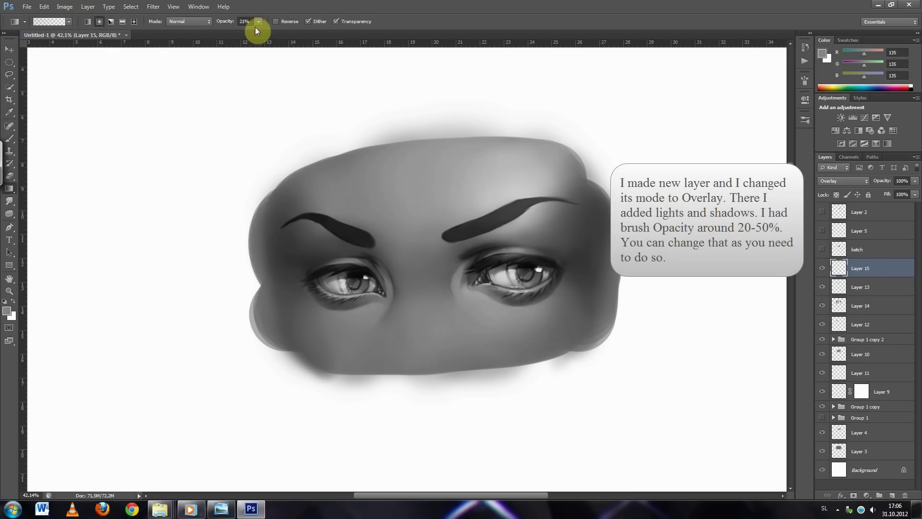
key("x")
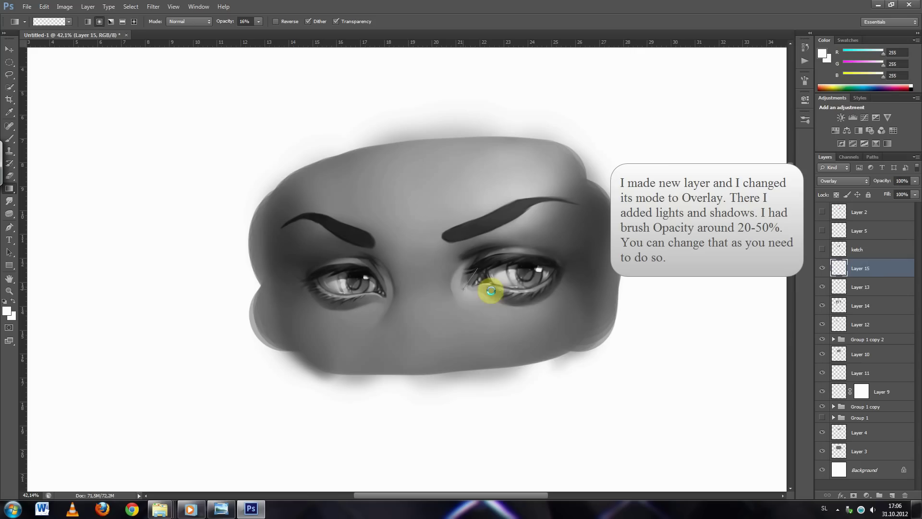
key("b")
right_click(442, 278)
key("Return")
left_click(478, 305, "alt")
left_click_drag(383, 303, 309, 309)
left_click_drag(475, 318, 532, 330)
- Drag a short dark-grey gradient, then brighten part of the face with soft light
left_click(453, 262, "alt")
key("g")
left_click_drag(324, 361, 325, 337)
key("b")
left_click(268, 196, "alt")
left_click_drag(481, 183, 530, 196)
mouse_move(523, 262)
left_mouse_down()
mouse_move(431, 200)
mouse_move(474, 247)
mouse_move(323, 216)
mouse_move(322, 122)
left_mouse_up()
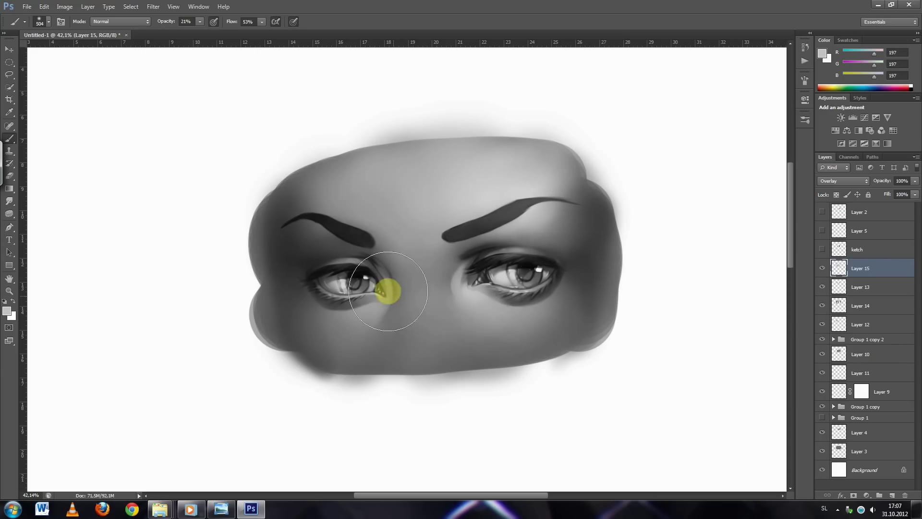
- Sample dark greys near the pupils and set the brush to 176 px
left_click(538, 272, "alt")
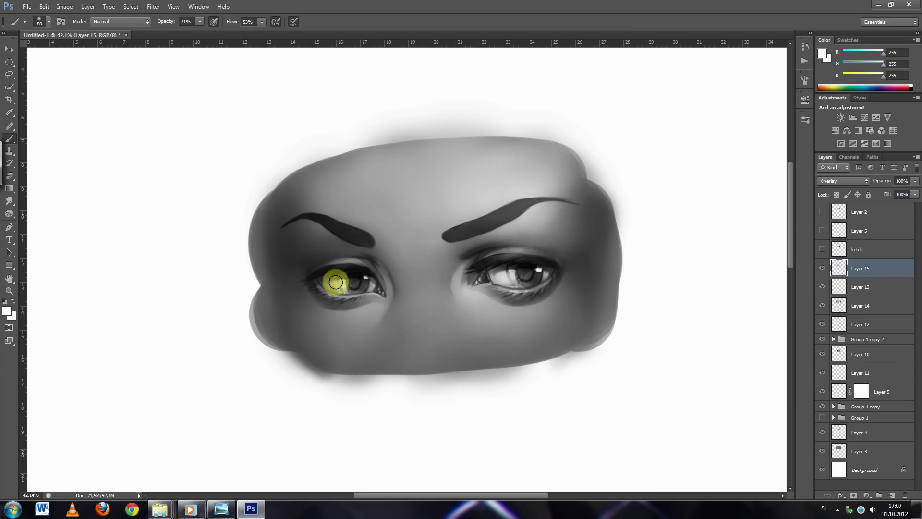
left_click(333, 262, "alt")
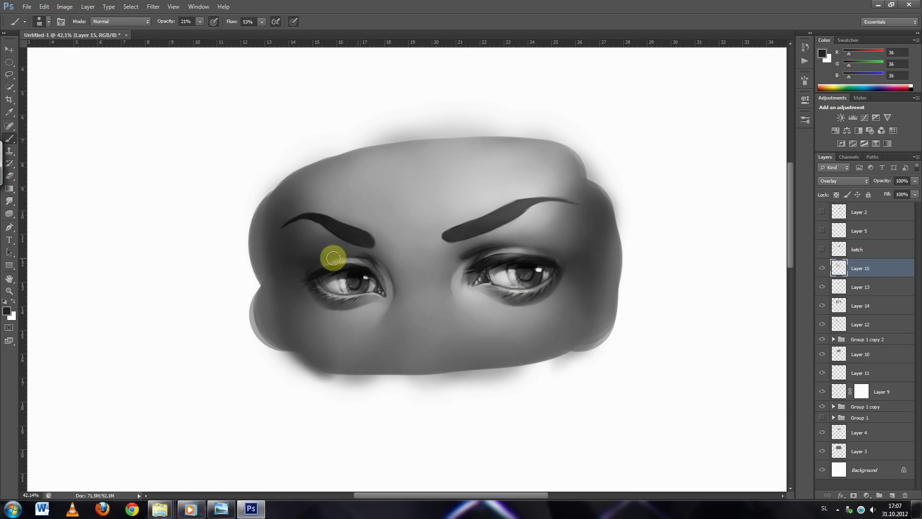
right_click(454, 264)
left_click_drag(533, 298, 541, 299)
left_click(455, 284)
scroll(386, 362, "down", 5)
scroll(392, 109, "up", 5)
- Create a hair layer and paint a thick black strand with a 71 px brush
left_click(894, 494)
right_click(352, 189)
left_click_drag(422, 216, 377, 216)
key("d")
left_click(200, 22)
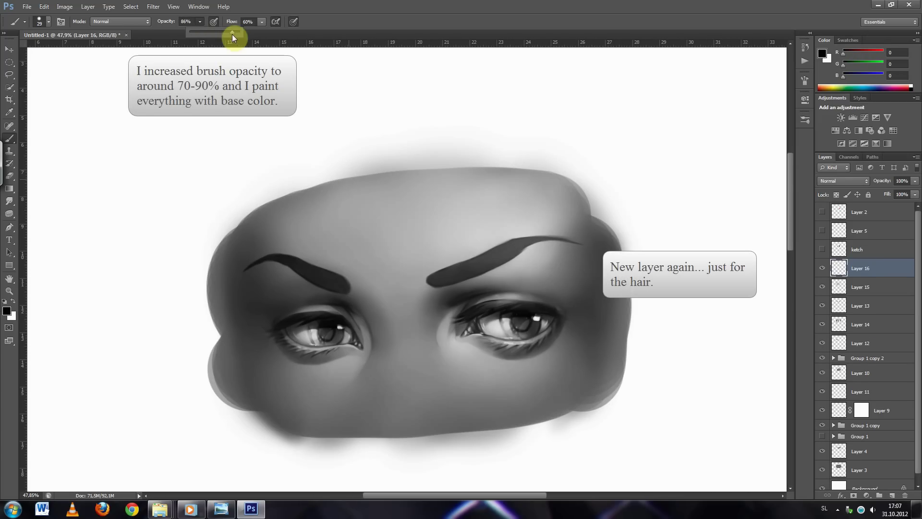
right_click(400, 183)
left_click(465, 295)
left_click_drag(411, 168, 350, 225)
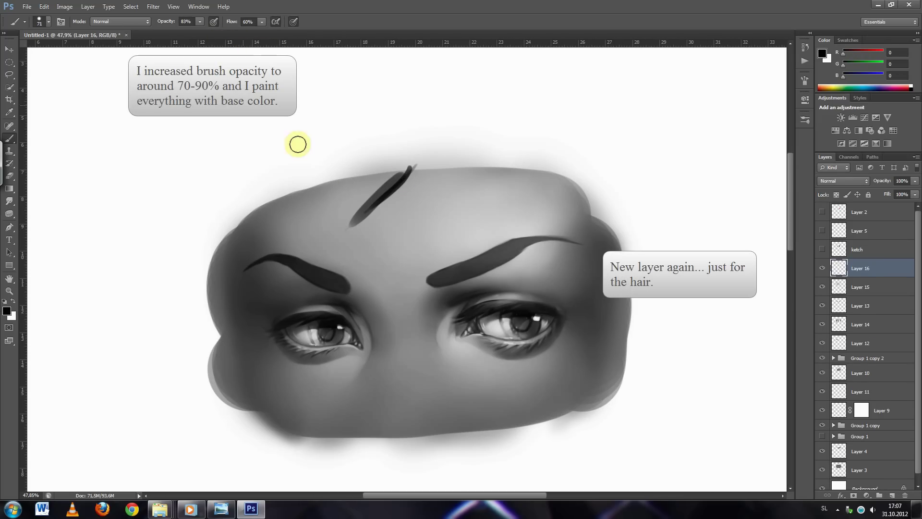
- Paint black hair strands across the forehead, over the left brow and down the right side
mouse_move(432, 161)
left_mouse_down()
mouse_move(402, 200)
mouse_move(370, 200)
left_mouse_up()
left_click_drag(372, 163, 241, 301)
left_click_drag(332, 185, 221, 337)
left_click_drag(338, 218, 334, 266)
left_click_drag(481, 164, 433, 163)
left_click_drag(558, 166, 572, 334)
left_click_drag(576, 193, 589, 283)
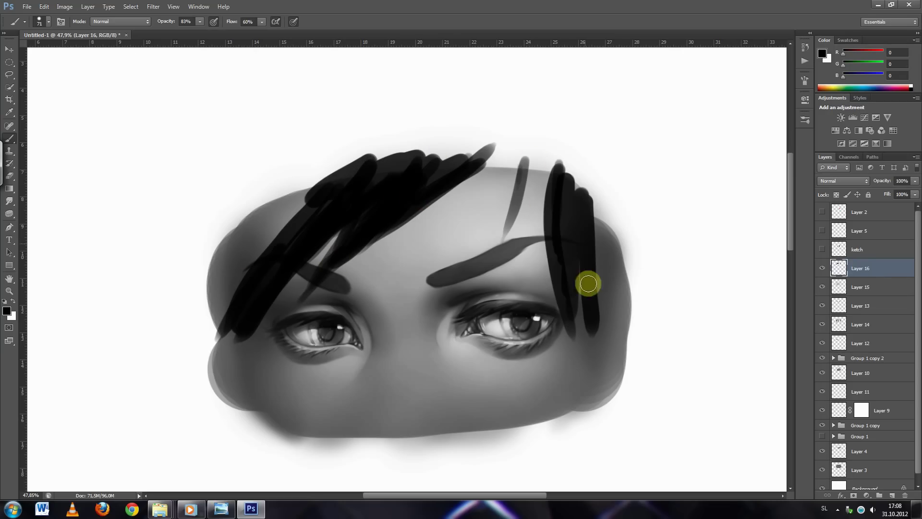
mouse_move(296, 192)
left_mouse_down()
mouse_move(334, 182)
mouse_move(333, 194)
mouse_move(363, 188)
left_mouse_up()
- Crop the canvas tightly around the eyes
key("ctrl+0")
key("c")
mouse_move(406, 164)
left_mouse_down()
mouse_move(425, 187)
mouse_move(425, 280)
left_mouse_up()
left_click_drag(608, 278, 532, 267)
left_click_drag(278, 264, 350, 263)
left_click_drag(464, 271, 482, 271)
double_click(457, 301)
- Paint light grey hair highlights at the top-left and along the right side
key("ctrl+0")
key("b")
right_click(462, 275)
key("Return")
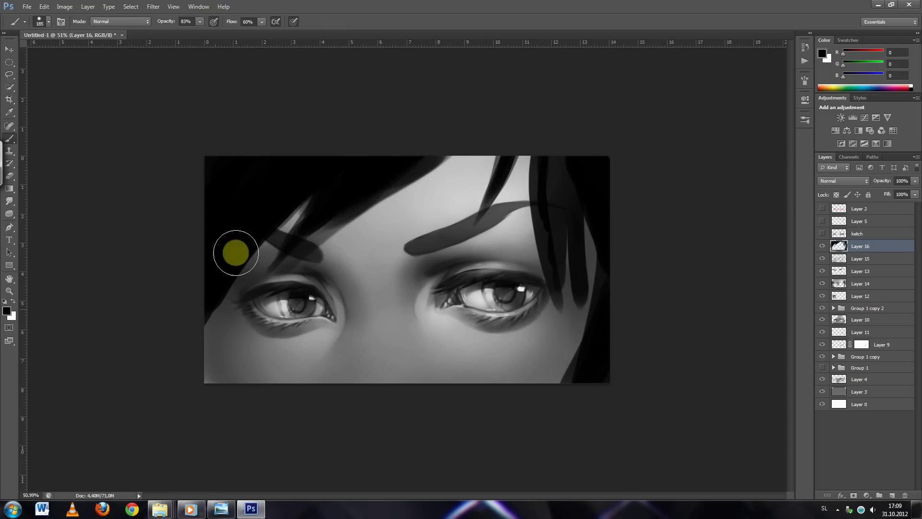
key("i")
left_click(391, 174)
key("b")
mouse_move(379, 163)
left_mouse_down()
mouse_move(221, 247)
mouse_move(201, 314)
left_mouse_up()
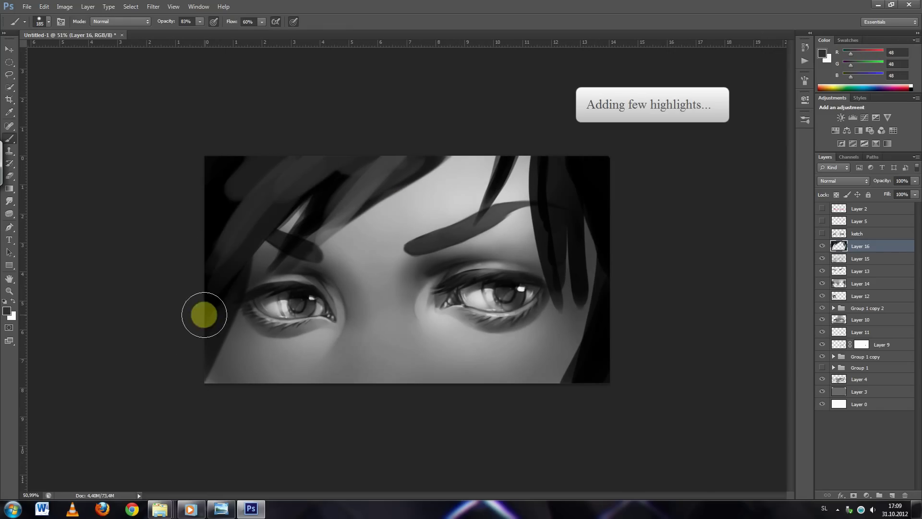
left_click_drag(572, 208, 584, 380)
- Darken the left hair strands beside the left eye with near-black
right_click(548, 284)
key("Return")
left_click(346, 195, "alt")
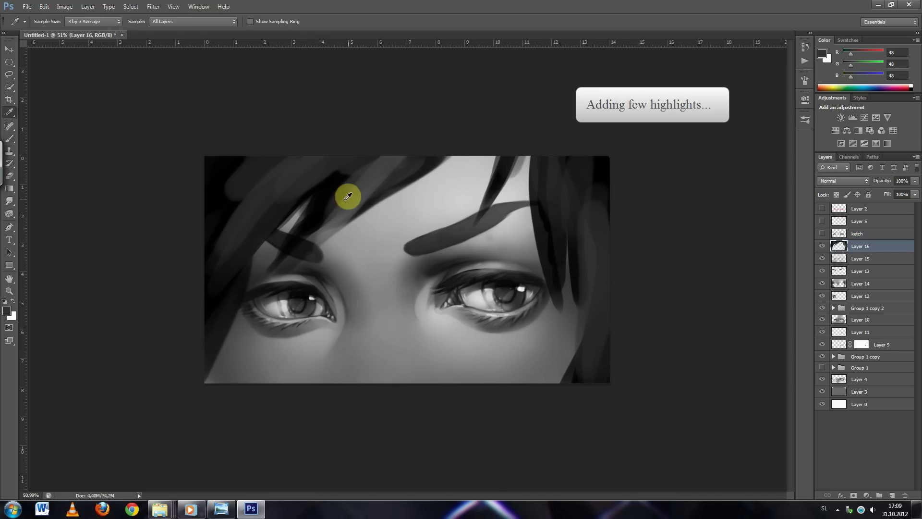
key("bracketright")
key("bracketright")
key("bracketright")
left_click(299, 178, "alt")
mouse_move(298, 178)
left_mouse_down()
mouse_move(235, 270)
mouse_move(278, 171)
mouse_move(224, 234)
left_mouse_up()
left_click(278, 171, "alt")
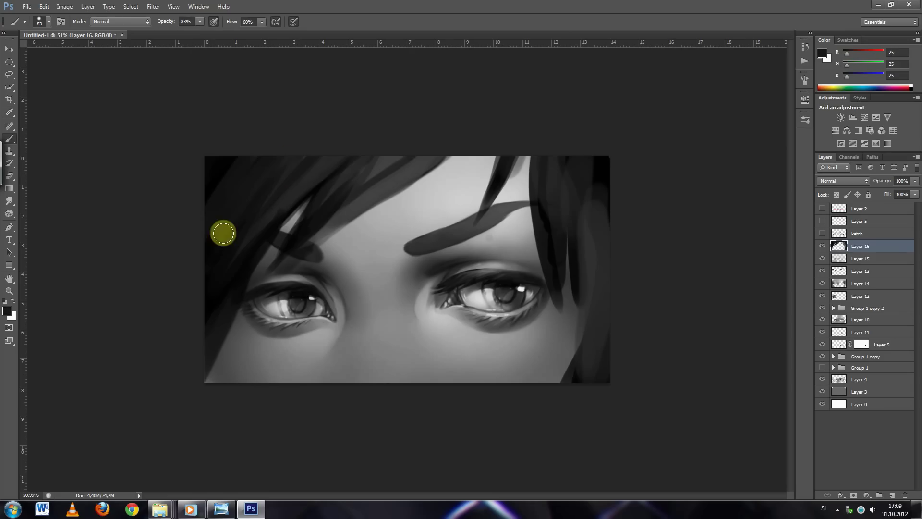
- Darken the right hair strands with near-black, then enlarge the brush to about 110 px
key("bracketleft")
key("bracketleft")
key("bracketleft")
left_click(552, 211, "alt")
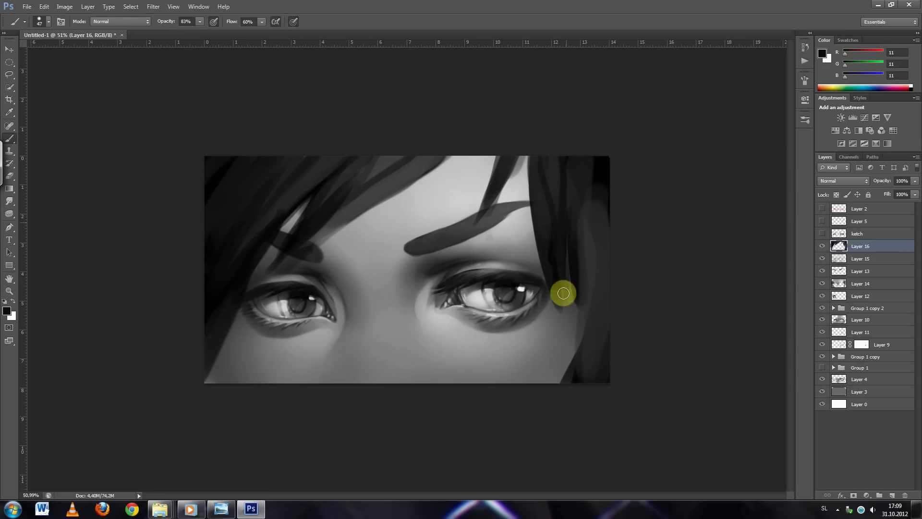
mouse_move(584, 356)
left_mouse_down()
mouse_move(586, 221)
mouse_move(601, 191)
left_mouse_up()
right_click(569, 309)
left_click_drag(624, 330, 639, 329)
key("Return")
- Add a new Multiply layer at about 60% opacity and size the brush to about 87 px
left_click(892, 495, "ctrl")
left_click(842, 180)
left_click(915, 181)
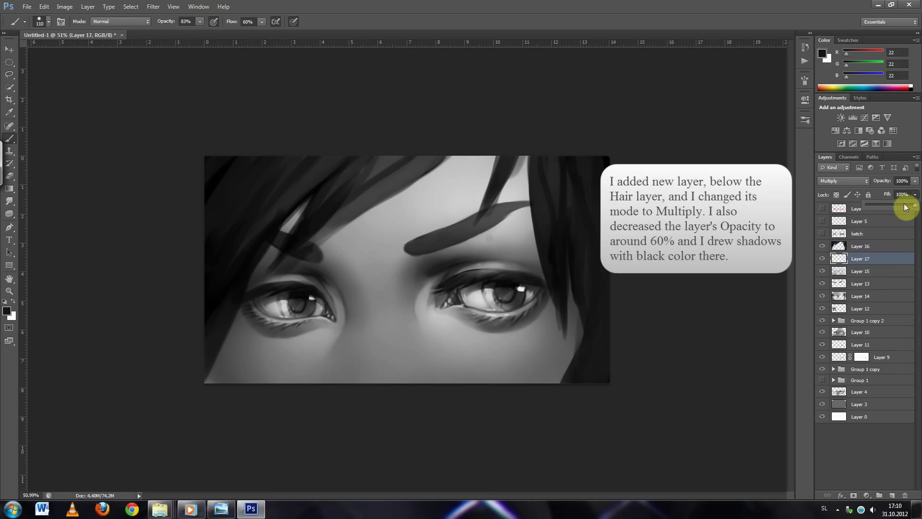
right_click(331, 170)
key("Return")
right_click(328, 241)
key("Return")
- Paint black shadow along the lower-left face and brow, then erase lighter patches toward the right cheek
left_click_drag(240, 330, 257, 298)
left_click_drag(312, 255, 338, 233)
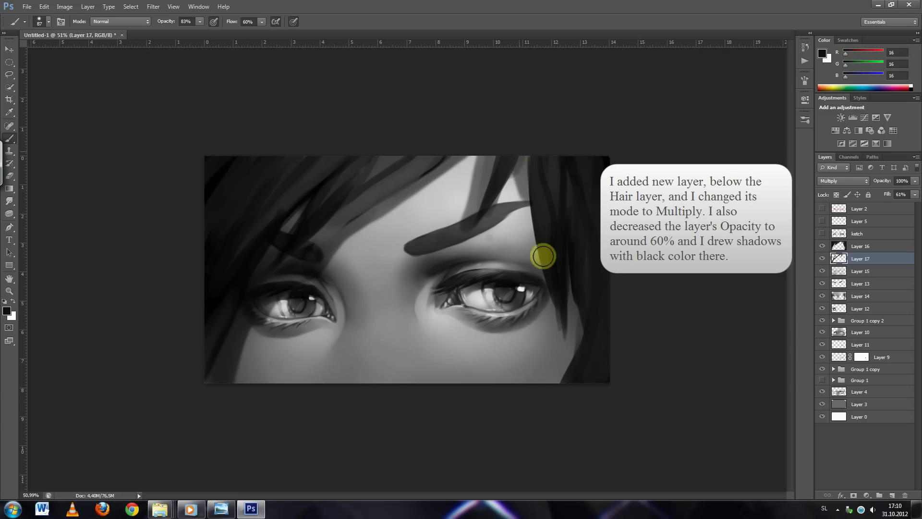
key("e")
right_click(451, 331)
key("Return")
mouse_move(453, 245)
left_mouse_down()
mouse_move(514, 243)
mouse_move(541, 355)
left_mouse_up()
key("bracketleft")
key("bracketleft")
key("bracketleft")
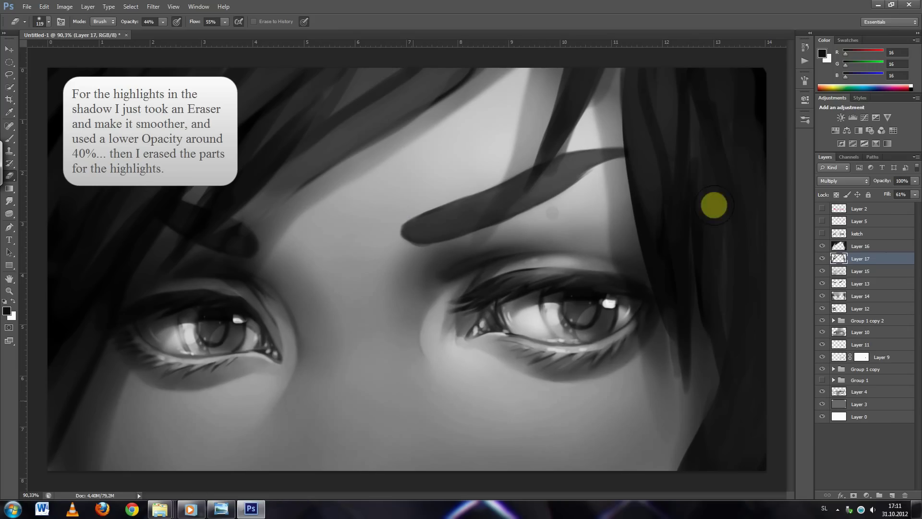
- Sample near-black and a dark grey from the hair while alternating brush and eraser
left_click(212, 244)
key("b")
right_click(218, 225)
key("Escape")
key("e")
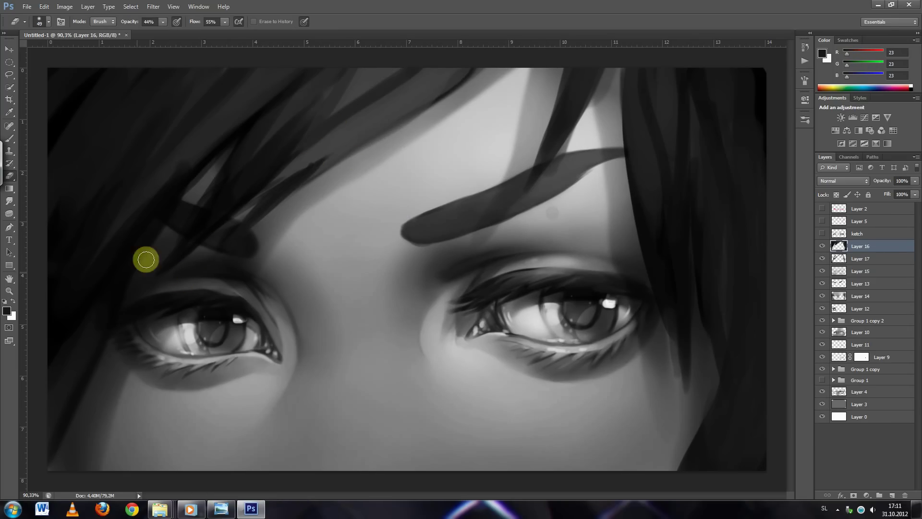
key("b")
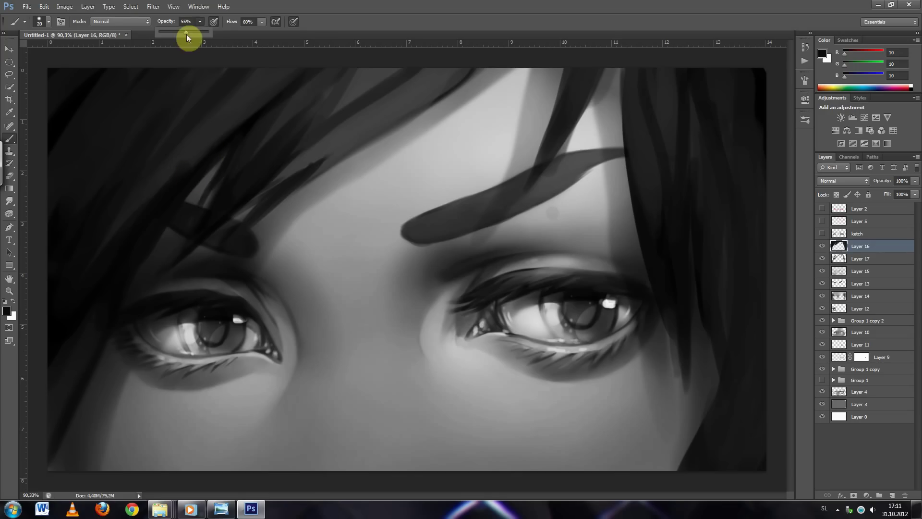
right_click(257, 200)
key("Escape")
left_click(347, 100, "alt")
right_click(287, 165)
key("Escape")
- Sample darker and lighter greys from the hair, checking brush settings between picks
left_click(378, 91, "alt")
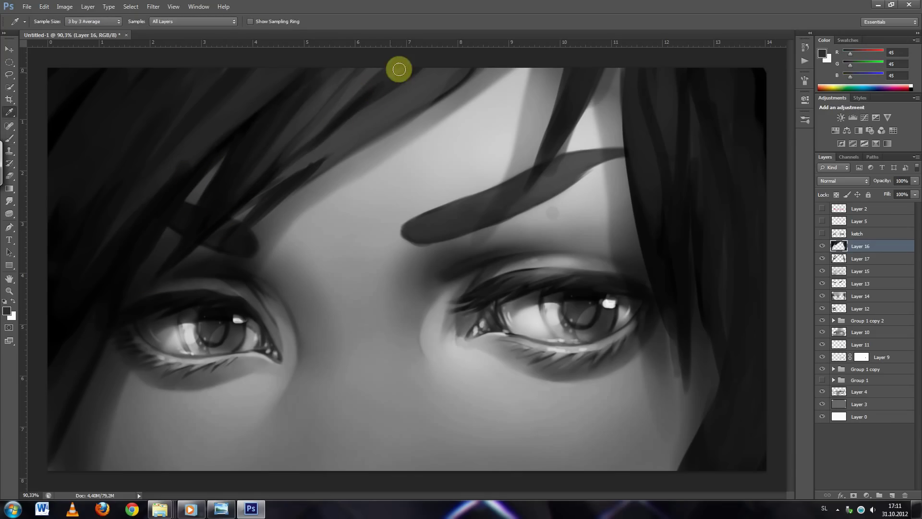
left_click(371, 130, "alt")
right_click(372, 200)
key("Escape")
right_click(405, 161)
key("Escape")
right_click(405, 173)
key("Escape")
key("alt")
- Add a Soft Light layer and paint deep blue over the right eye's iris
left_click(647, 220, "alt")
left_click(892, 495)
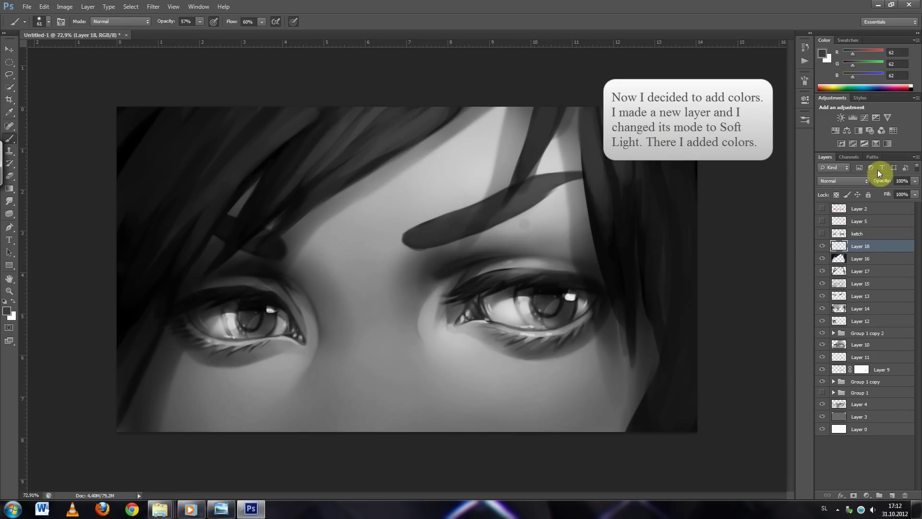
left_click(7, 311)
left_click(725, 310)
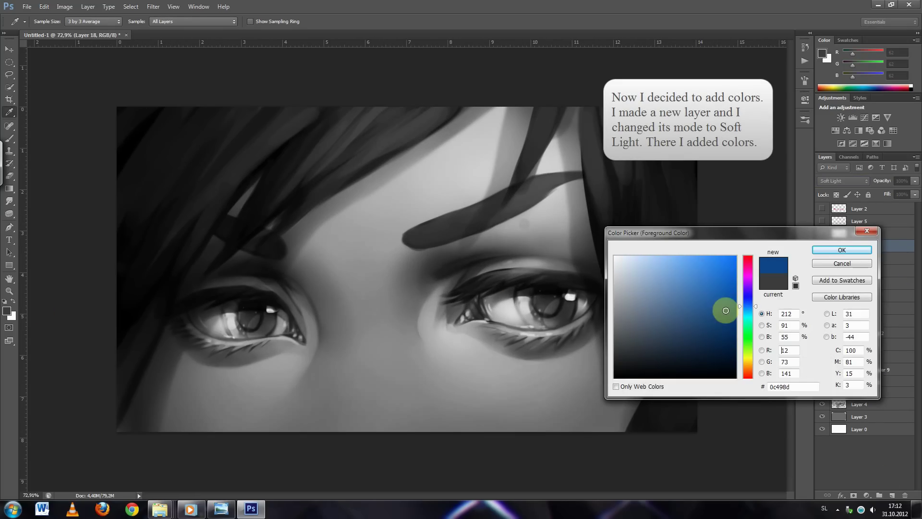
key("Return")
right_click(597, 330)
left_click_drag(535, 316, 524, 294)
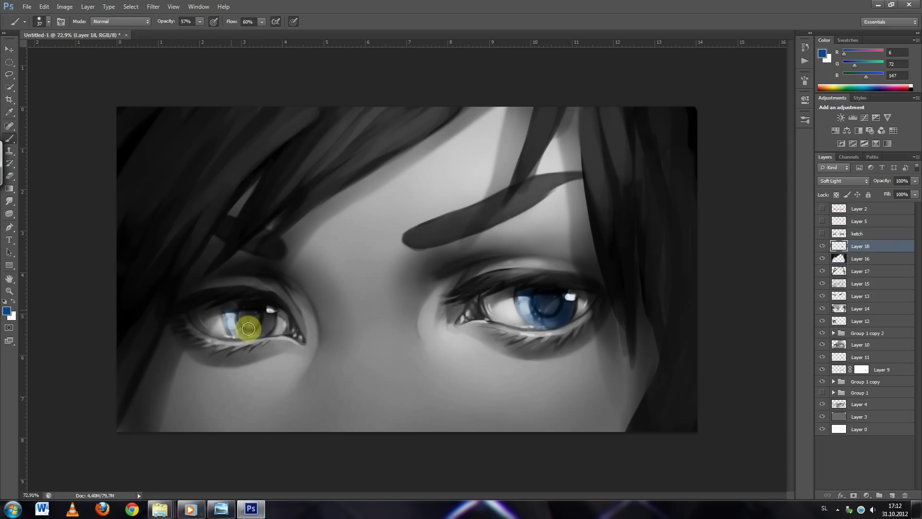
- Pick a bright cyan blue, add an Overlay layer above, and sample the iris blue
left_click(6, 311)
left_click(750, 312)
key("Return")
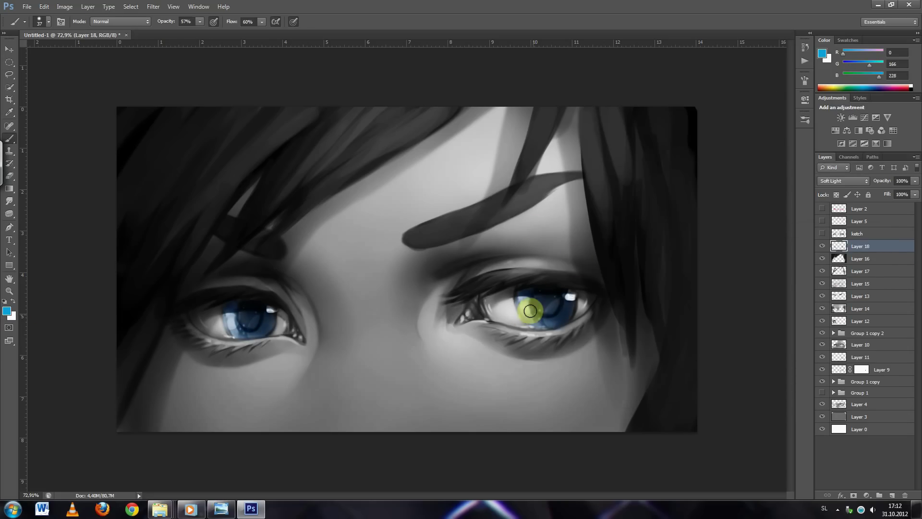
left_click(893, 495)
left_click(844, 180)
left_click(836, 288)
key("i")
left_click(537, 317)
key("b")
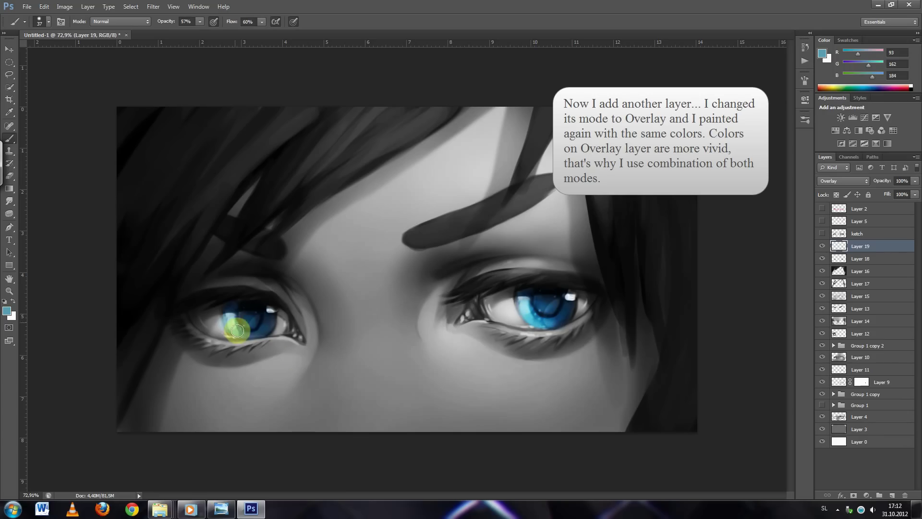
- Choose a vivid bright blue for the irises on the Overlay layer
left_click(8, 311)
left_click(735, 262)
left_click(820, 249)
right_click(571, 298)
left_click(548, 320)
- On the Soft Light layer, warm the face with tan using a ~329 px brush
left_click(860, 258)
left_click(6, 311)
left_click(667, 276)
left_click(842, 250)
right_click(404, 228)
right_click(382, 193)
mouse_move(396, 249)
left_mouse_down()
mouse_move(323, 295)
mouse_move(168, 367)
mouse_move(552, 381)
mouse_move(512, 419)
mouse_move(479, 189)
mouse_move(200, 284)
left_mouse_up()
- Paint a lighter brown over the hair and skin, then enlarge the brush to about 277 px
left_click(7, 311)
left_click(686, 300)
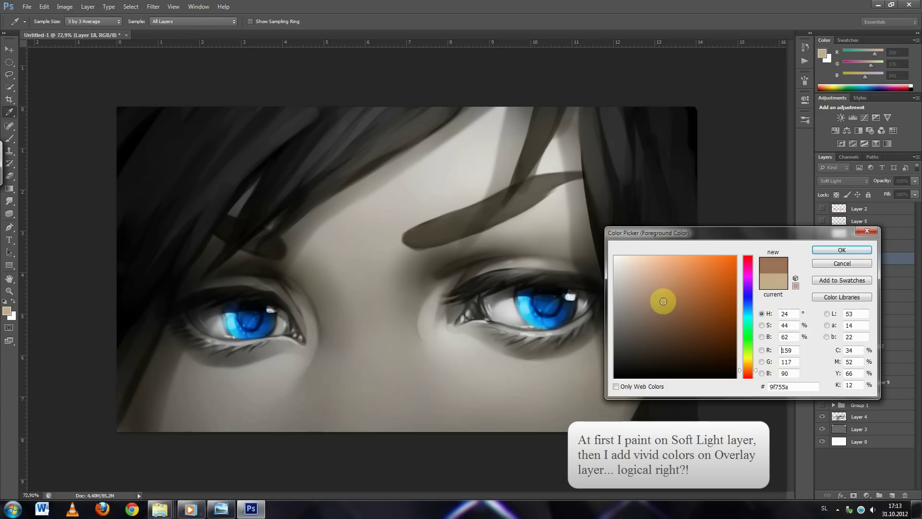
left_click(842, 250)
right_click(465, 272)
left_click_drag(517, 260, 426, 260)
right_click(397, 318)
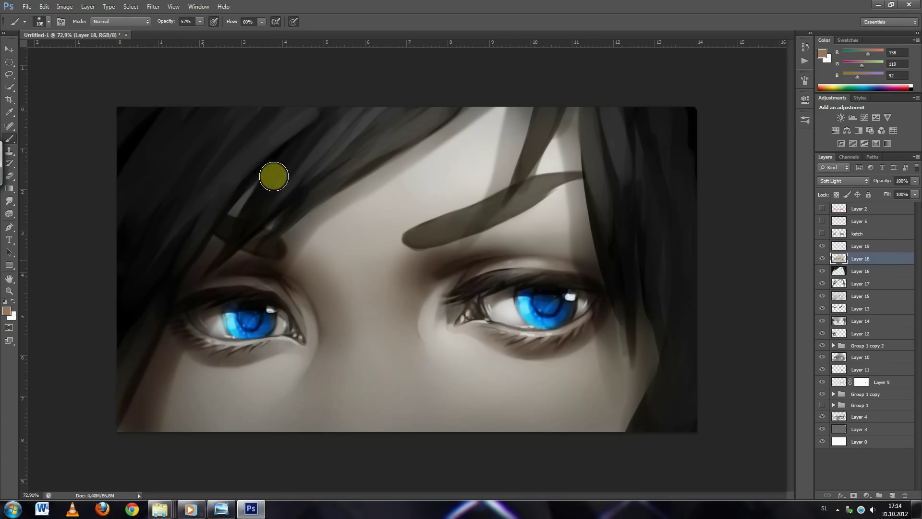
right_click(592, 391)
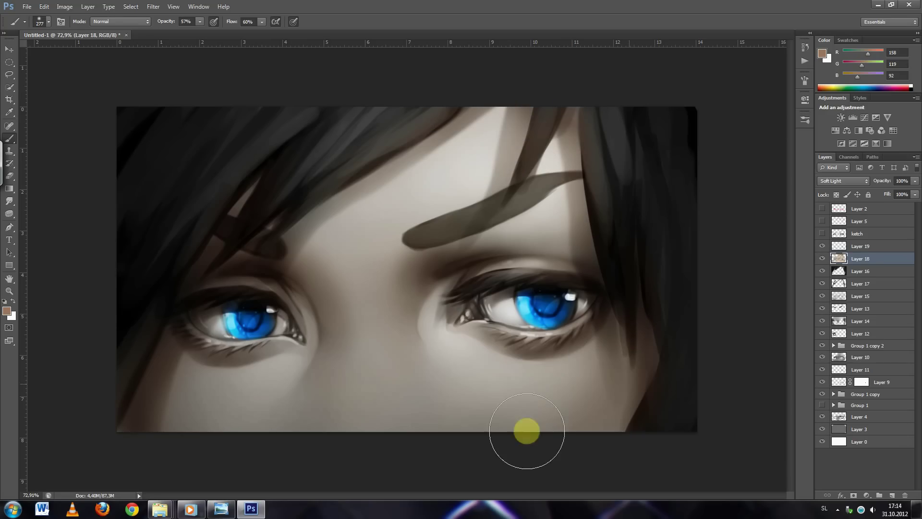
- Pick orange-brown and pink tones and paint pink at the eye's inner corner
left_click(7, 312)
left_click(697, 285)
left_click_drag(748, 317, 748, 259)
left_click(696, 267)
key("Return")
right_click(457, 309)
key("Return")
- Choose a red tone, then a light orange, for reddening the eyelids and corners
left_click(7, 311)
left_click(702, 262)
left_click(818, 254)
left_click(7, 312)
left_click(717, 277)
left_click(692, 270)
left_click(842, 250)
key("b")
- Set the brush to about 257 px at 35% opacity, then shrink it to about 121 px
key("bracketright")
key("bracketright")
right_click(435, 302)
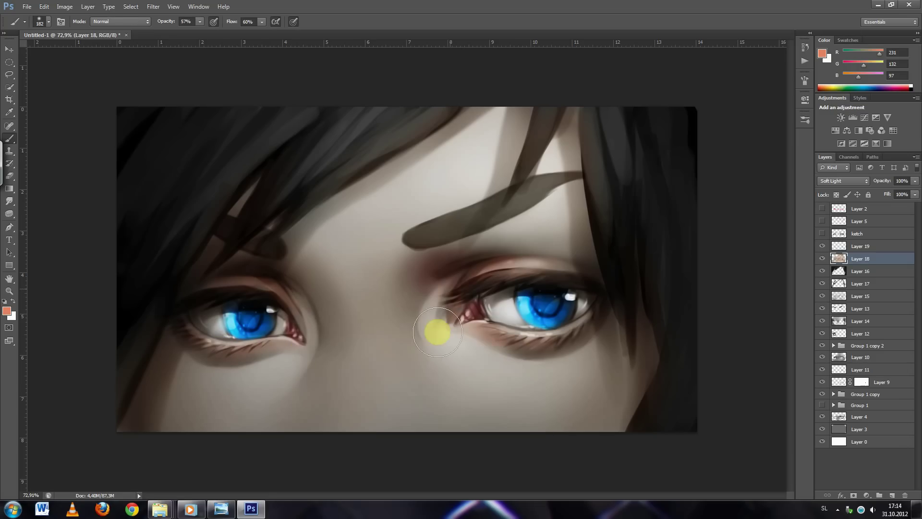
right_click(414, 298)
key("3")
key("5")
left_click(216, 319, "alt")
right_click(247, 319)
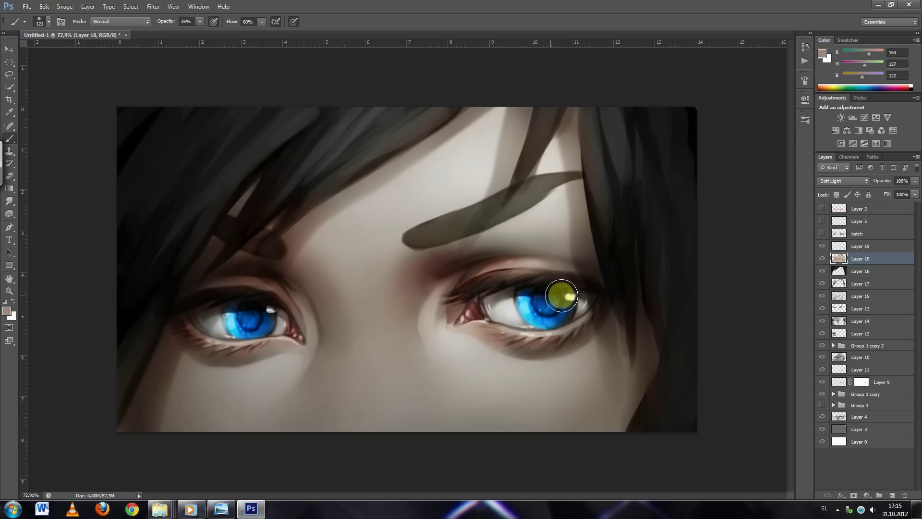
- On the Overlay layer, pick a light purple, resample skin browns, and set a ~298 px brush
left_click(860, 246)
left_click(500, 255, "alt")
left_click(6, 310)
left_click(752, 286)
left_click(654, 283)
left_click(818, 252)
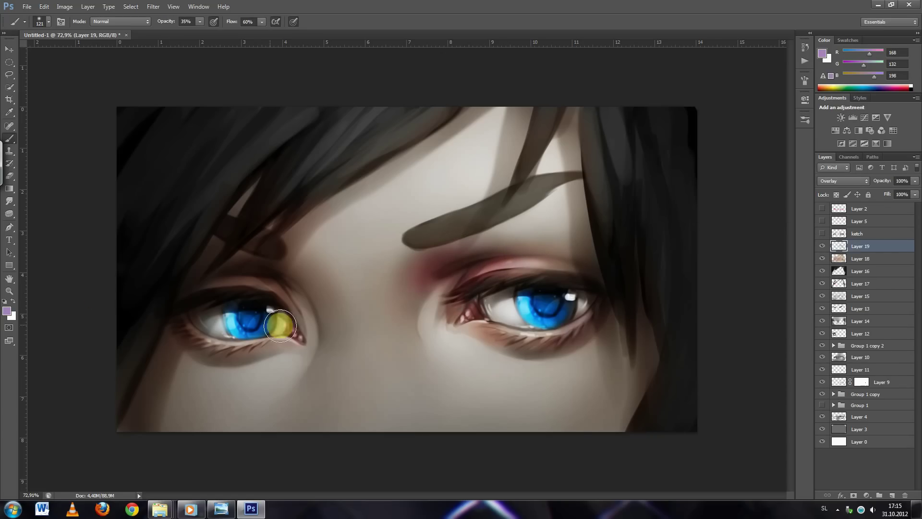
left_click(195, 335, "alt")
left_click(294, 295, "alt")
right_click(336, 300)
left_click_drag(399, 323, 422, 323)
key("Return")
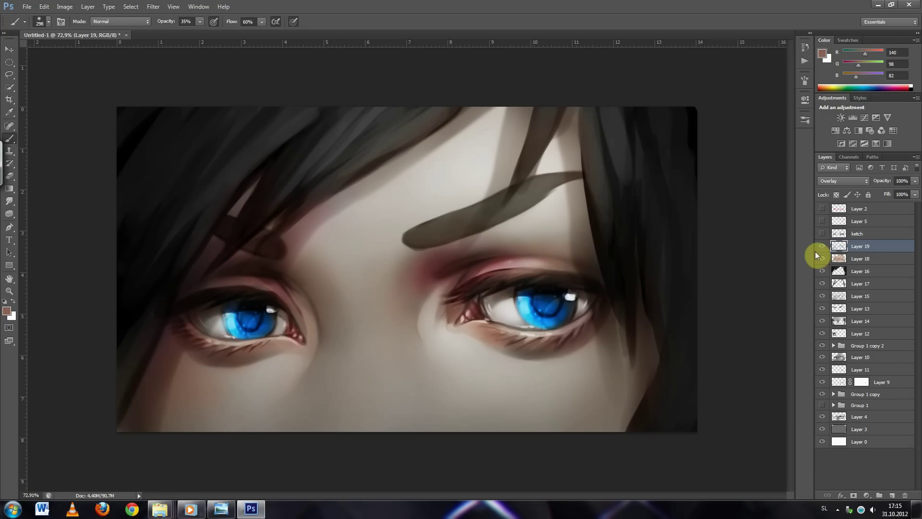
- Sample a skin tone near the eye and dark brown from the hair
scroll(757, 214, "down", 1)
scroll(677, 231, "down", 2)
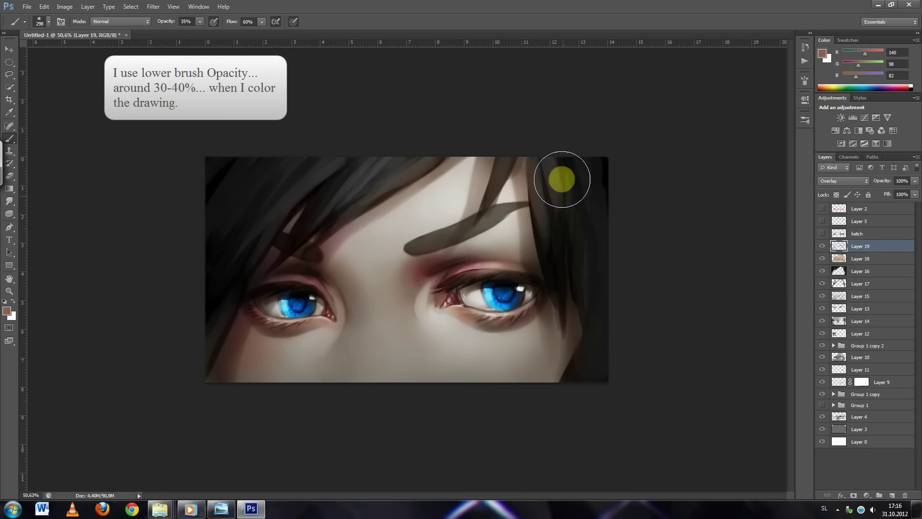
key("i")
left_click(332, 308)
key("b")
scroll(569, 144, "down", 1)
scroll(533, 163, "down", 1)
scroll(533, 164, "up", 2)
left_click(298, 267, "alt")
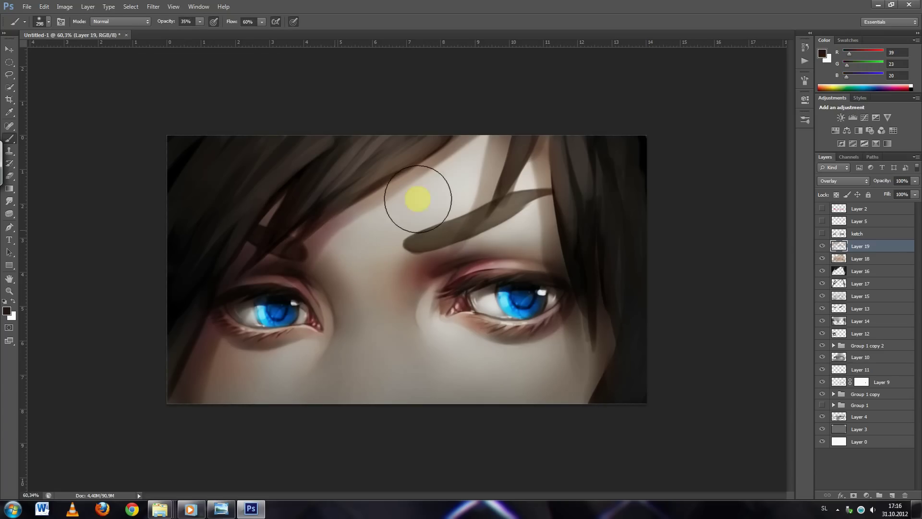
scroll(451, 342, "down", 6)
scroll(554, 284, "up", 6)
- Enlarge the brush to about 370 px and sample light through warmer cheek skin tones
key("bracketright")
left_click(431, 373, "alt")
left_click(399, 367, "alt")
scroll(663, 298, "down", 1)
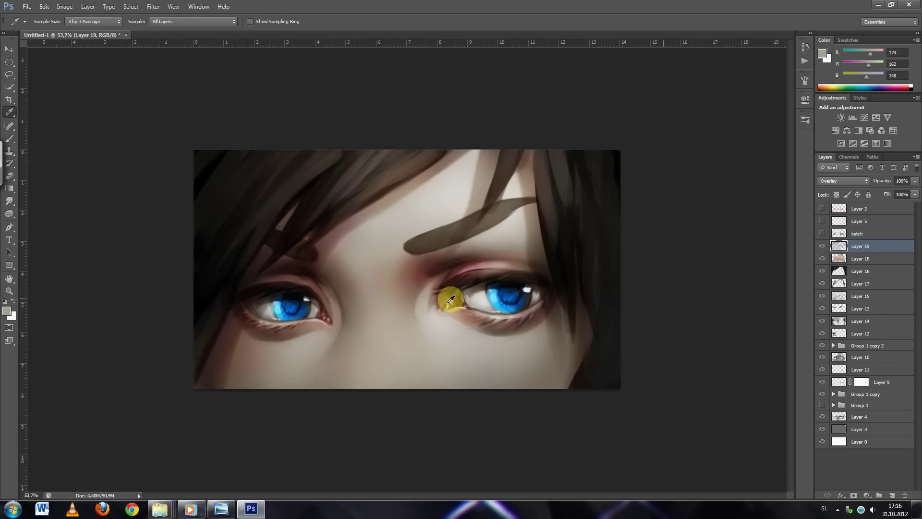
left_click(539, 356, "alt")
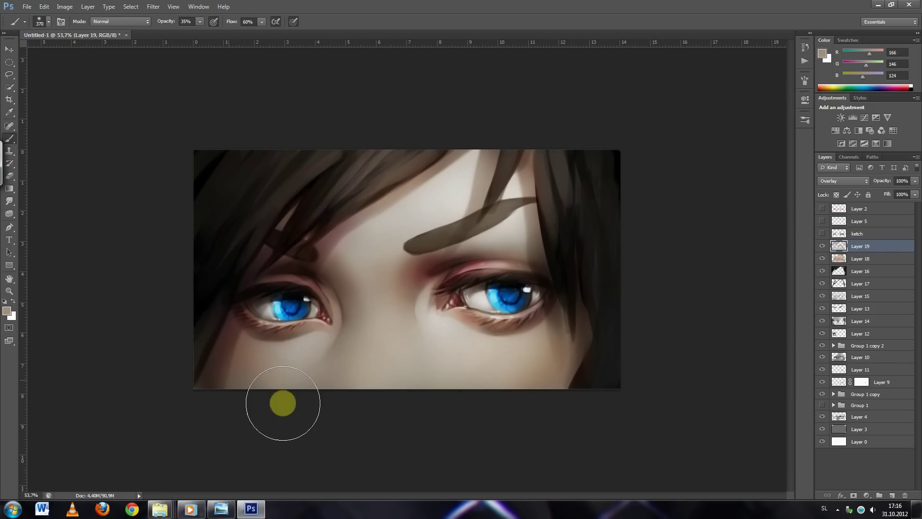
scroll(716, 251, "up", 5)
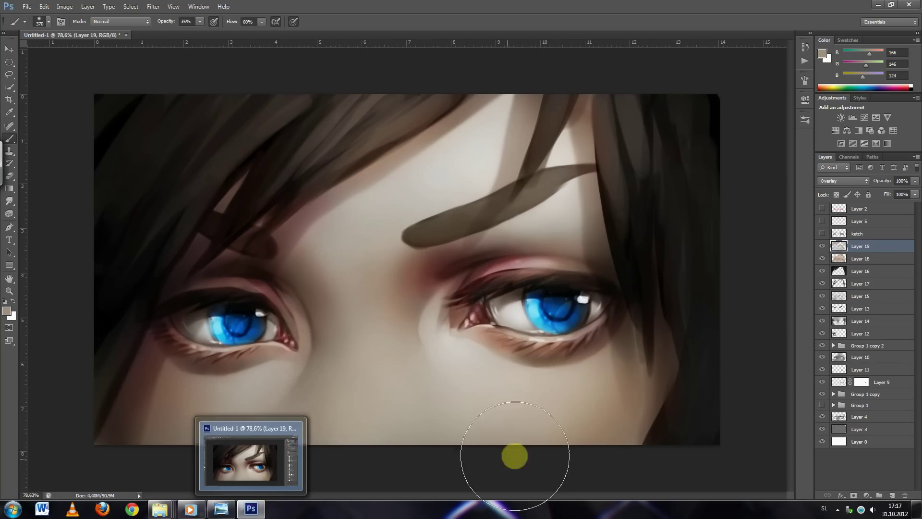
left_click(878, 143)
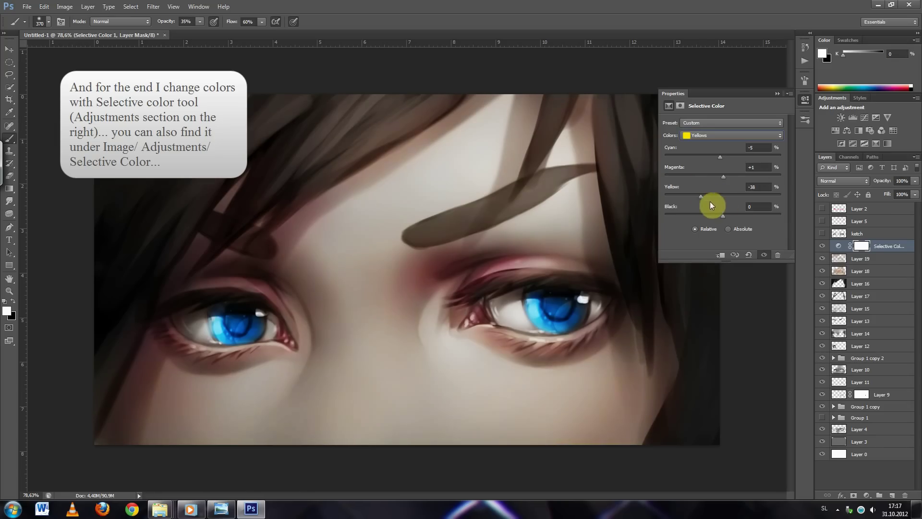
- Adjust Selective Color Cyans, Blues, Whites, Neutrals (slight cyan shift) and Blacks, then close Properties
left_click(730, 135)
left_click(720, 168)
left_click(731, 135)
left_click(721, 156)
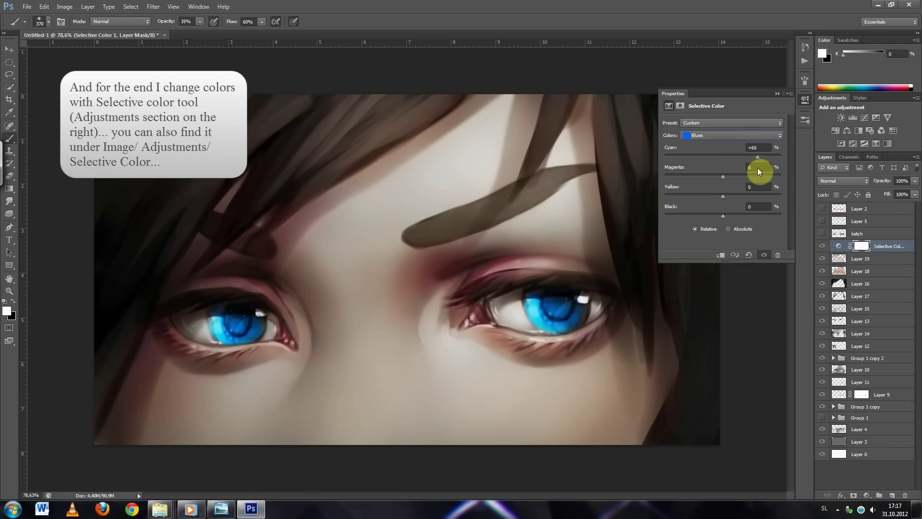
left_click(726, 135)
left_click(705, 191)
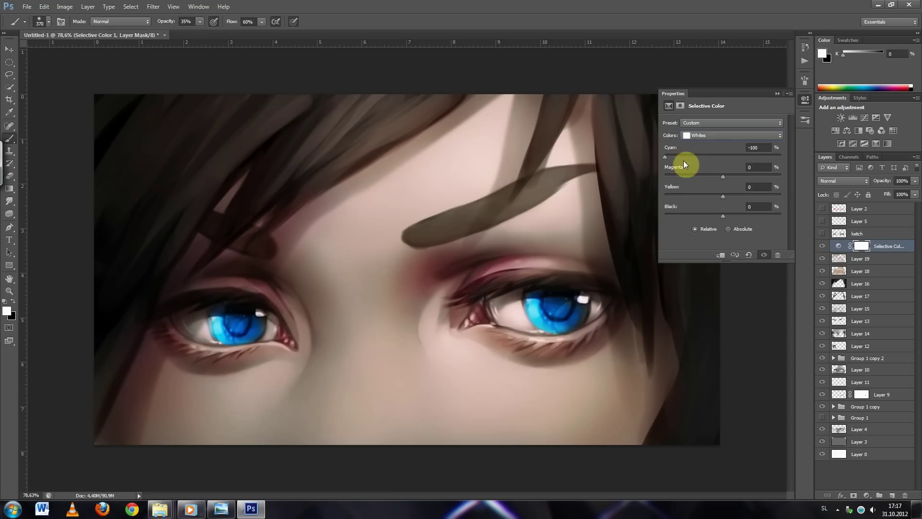
left_click(717, 135)
left_click(723, 155)
left_click_drag(723, 156, 727, 159)
left_click(725, 135)
left_click(725, 204)
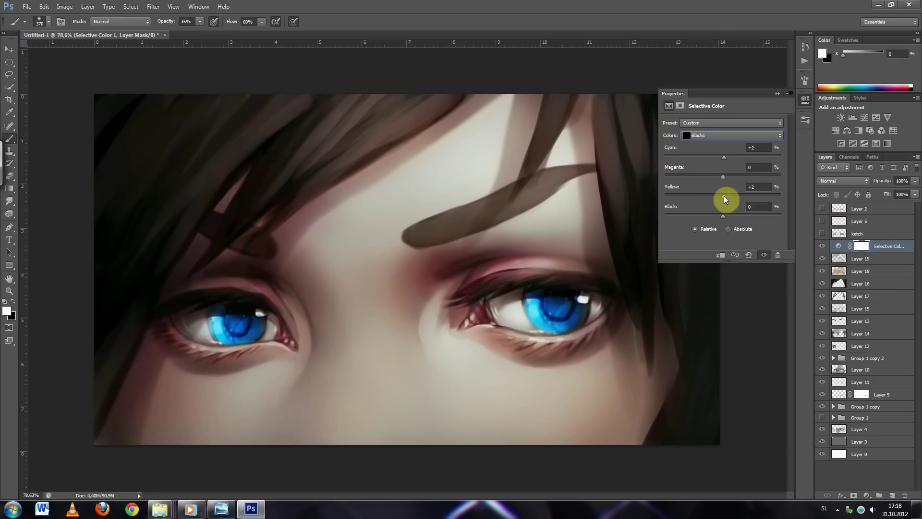
left_click(805, 101)
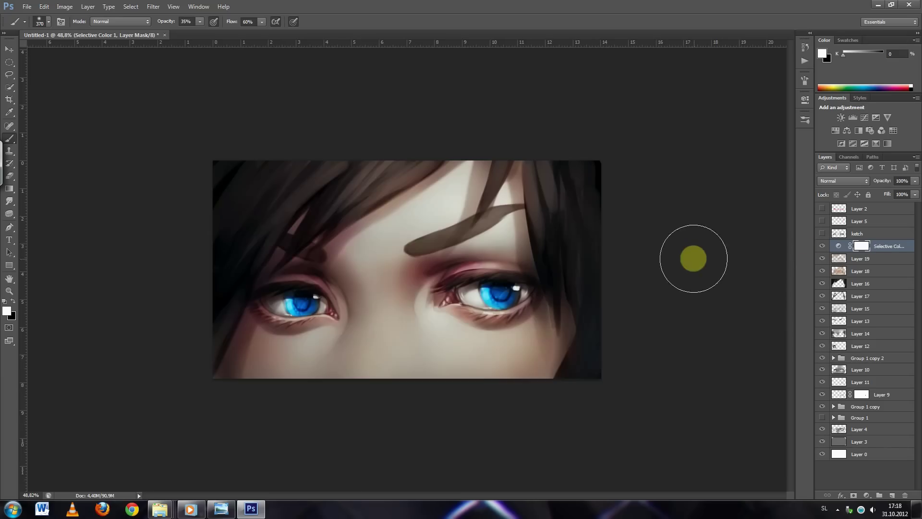